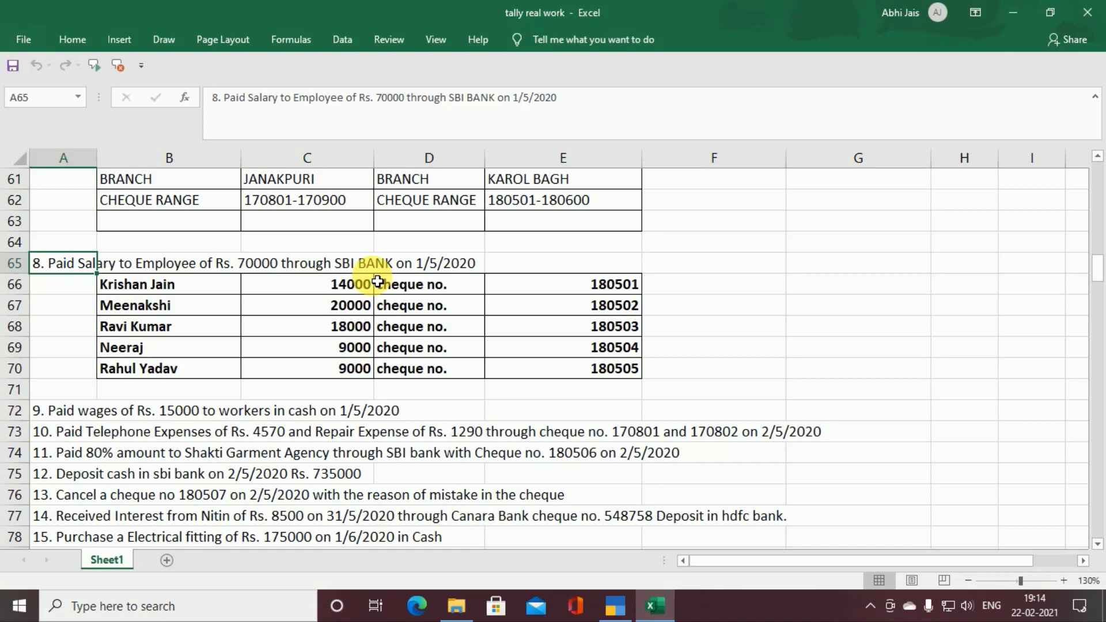
Step: Switch to TallyPrime and start creating a payment voucher
key("alt+Tab")
key("Down")
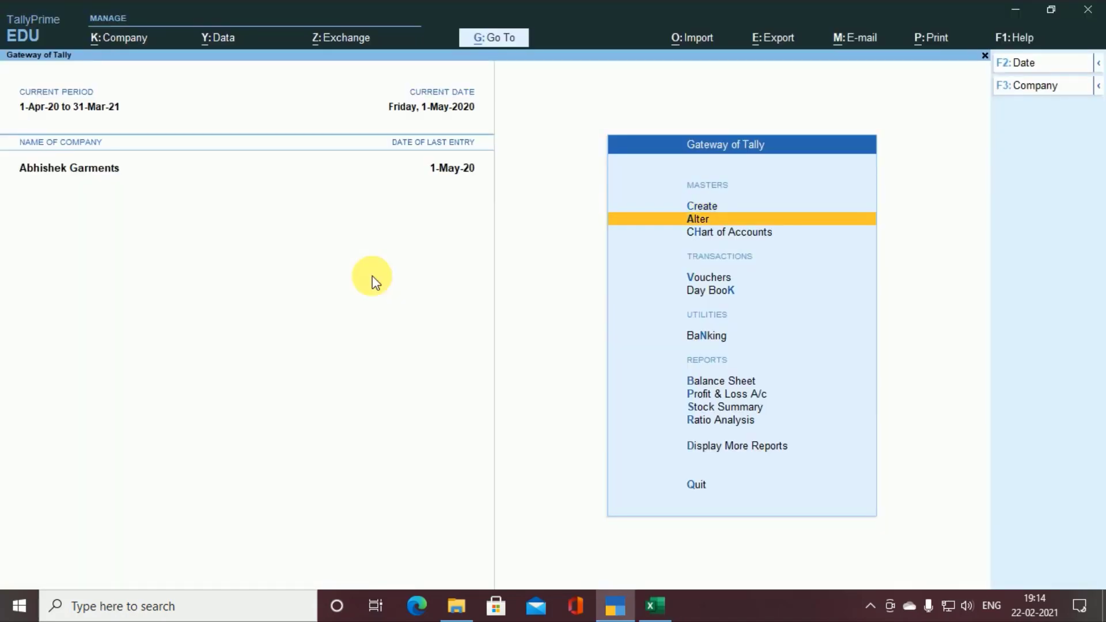
key("Down")
key("Down")
key("Return")
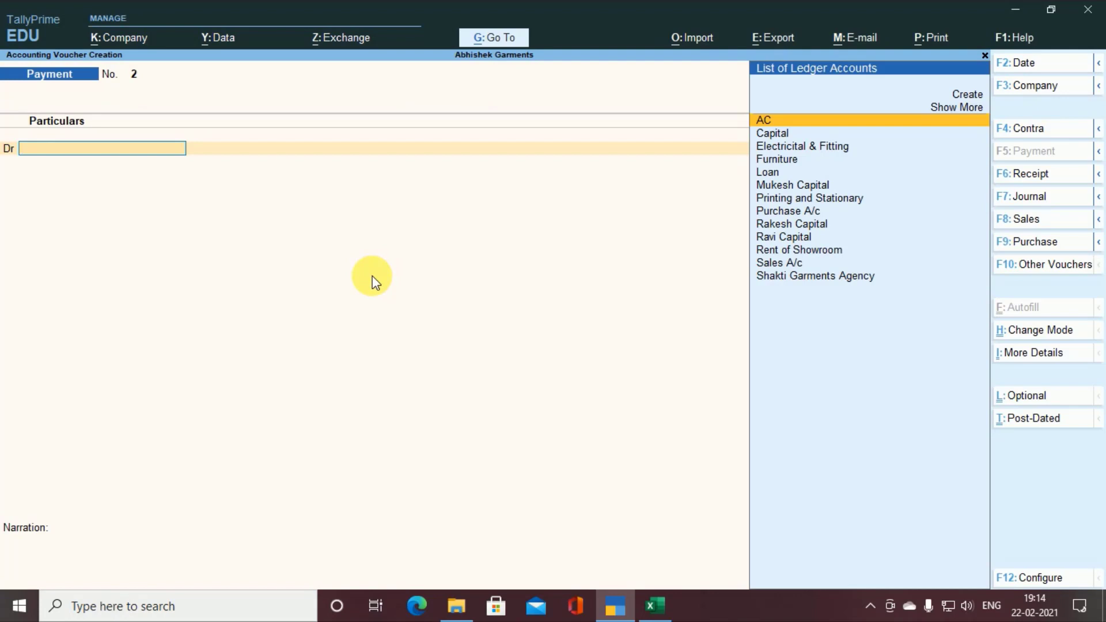
Step: Check the salary task in the Excel sheet, then set the payment voucher's date to 1-May-20 in TallyPrime
key("alt+Tab")
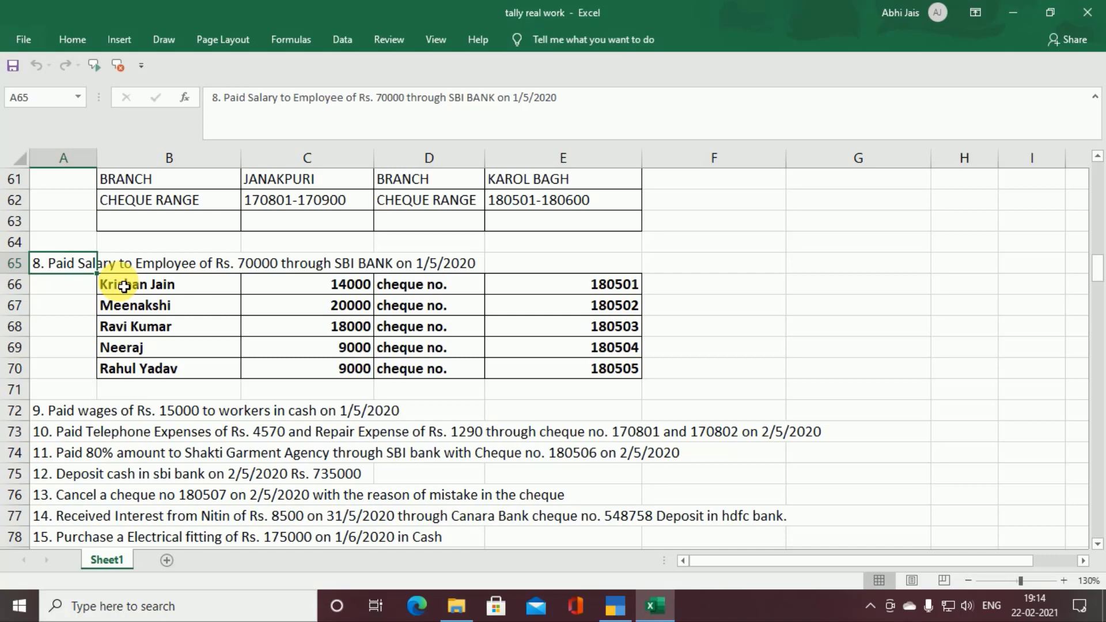
key("alt+Tab")
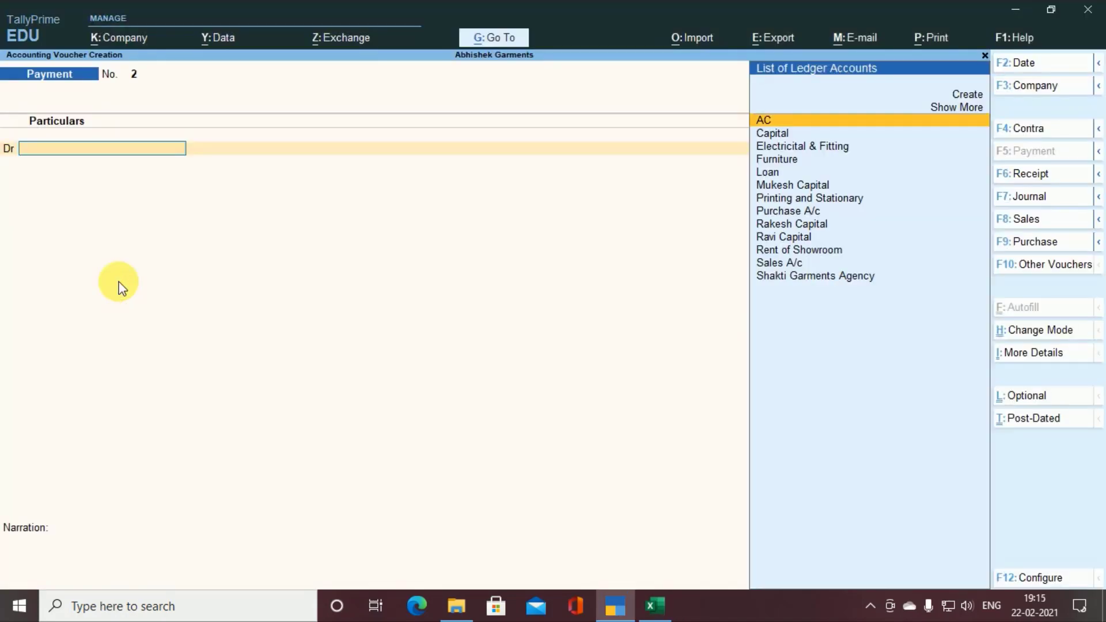
key("alt+Tab")
key("alt+Tab")
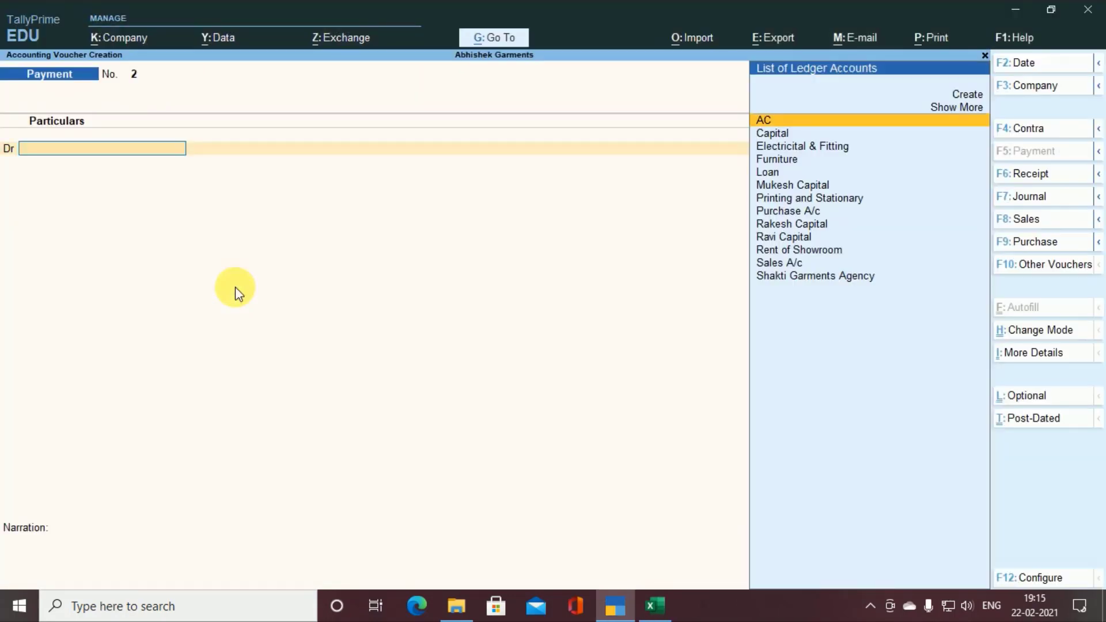
key("F2")
type("1.5")
key("Return")
Step: Create a ledger named Salary A/c under Indirect Expenses, with ledger type Not Applicable, for the voucher's debit entry
type("Sa")
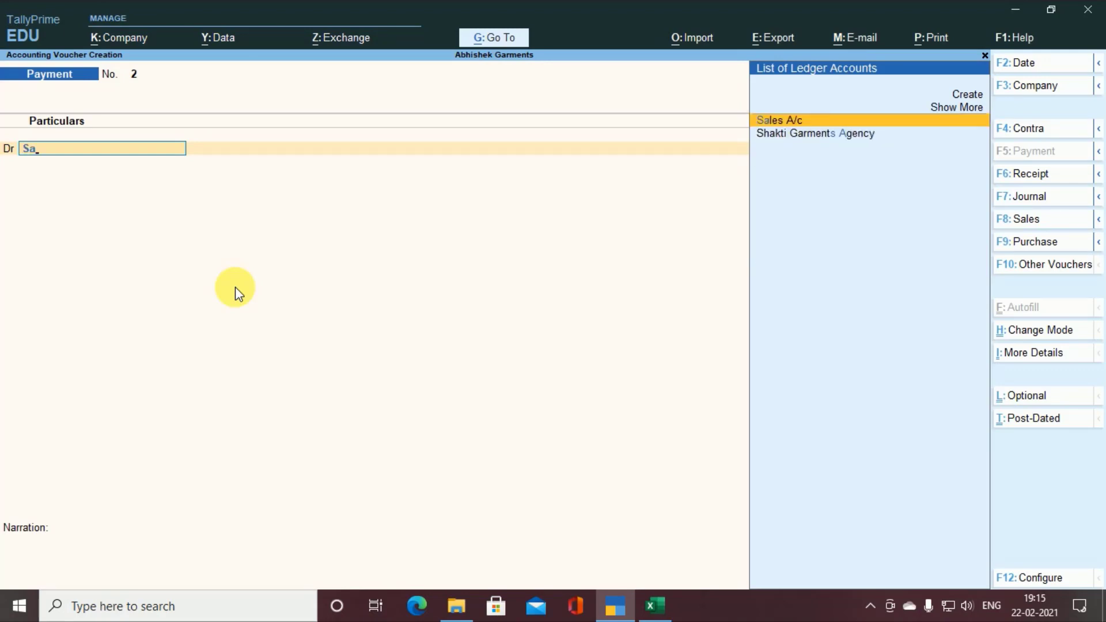
key("alt+c")
type("Salary A/c")
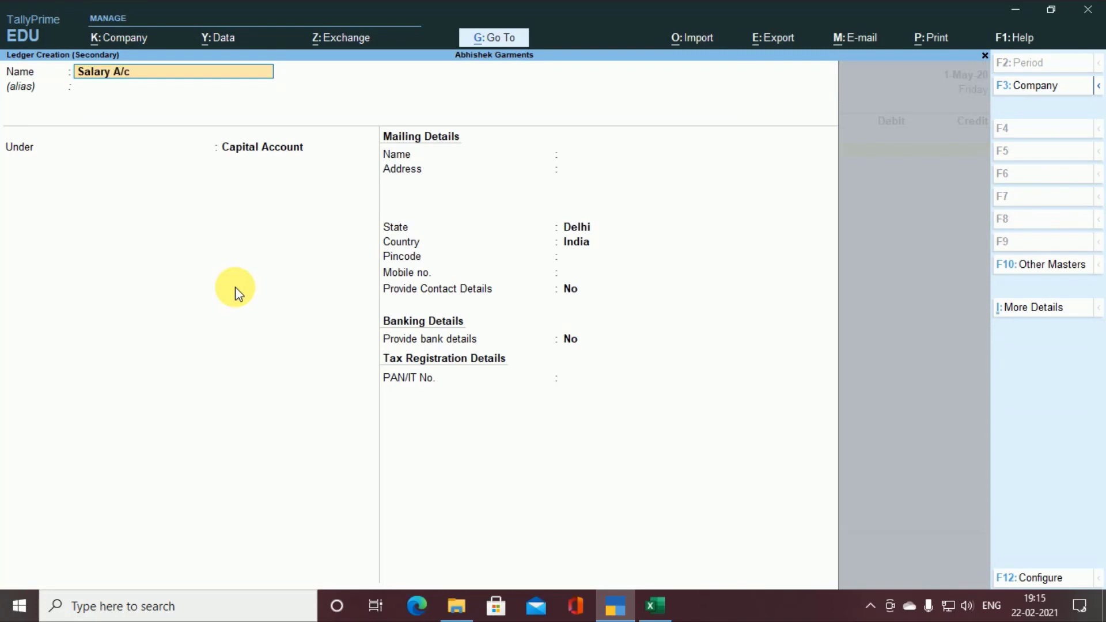
key("Return")
key("Return")
type("In")
key("Down")
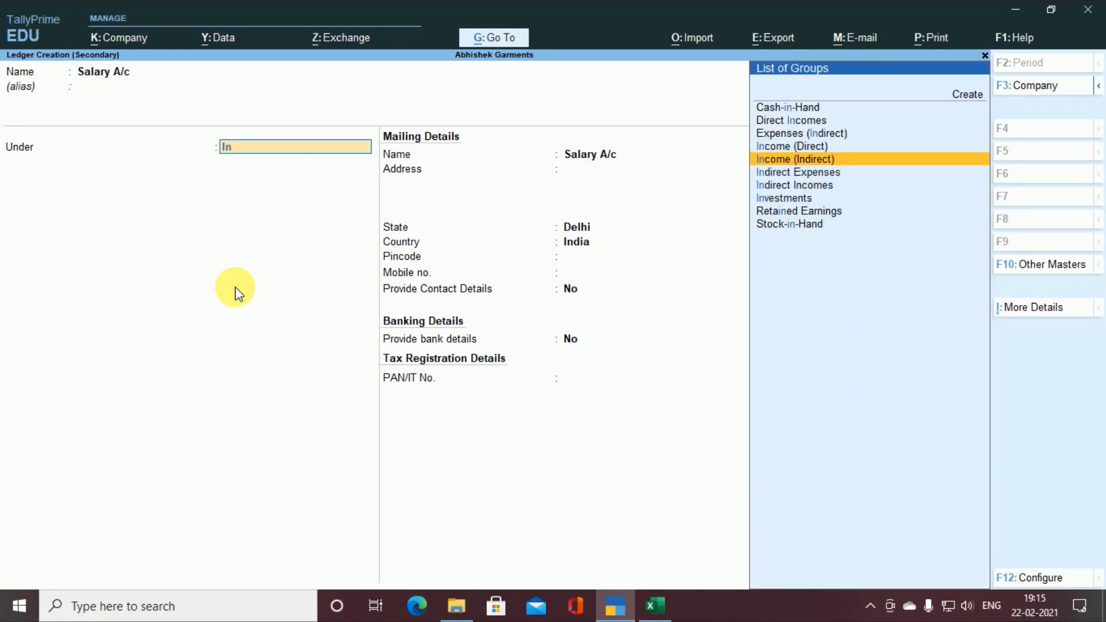
key("Down")
key("Return")
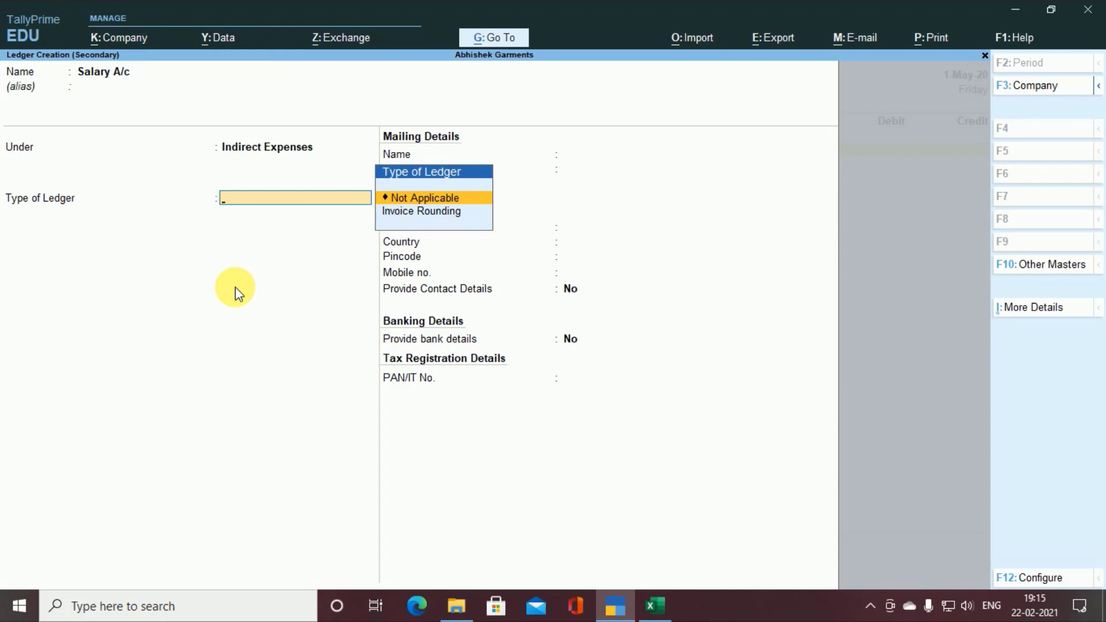
key("Return")
key("ctrl+a")
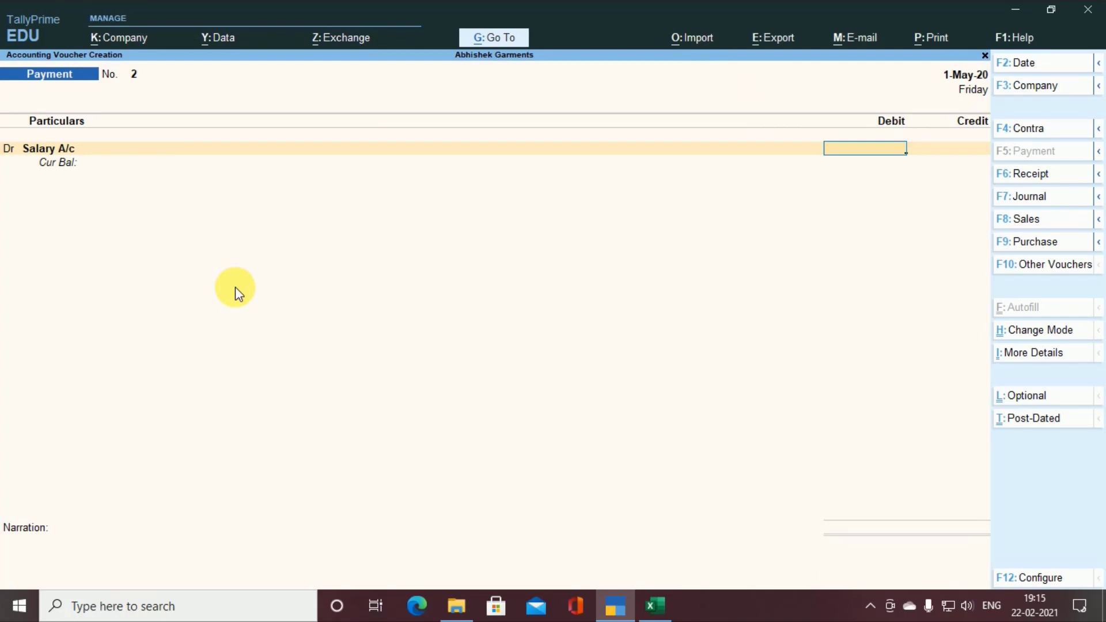
Step: Total the five employee salaries in the Excel sheet and debit Salary A/c with 70000 in the TallyPrime voucher
key("alt+Tab")
left_click(345, 288)
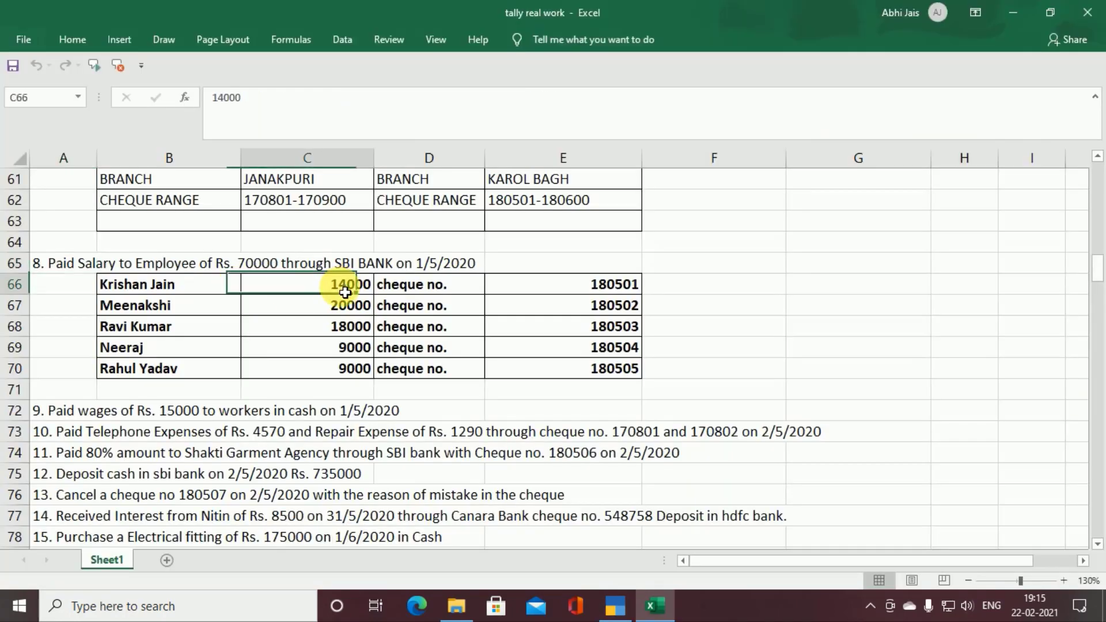
left_click_drag(345, 288, 355, 370)
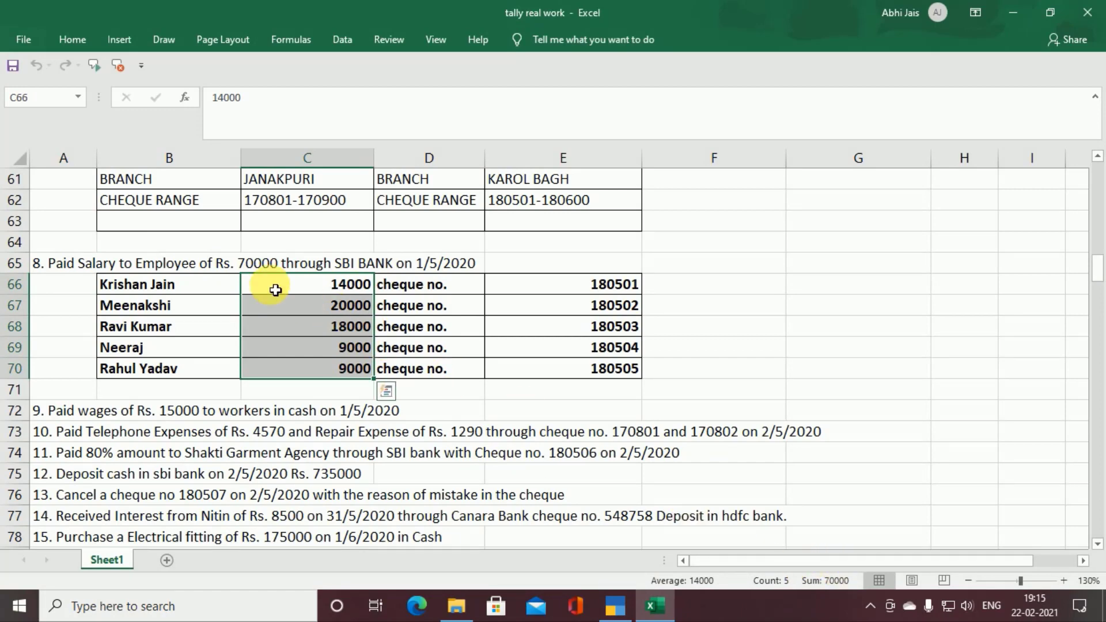
key("alt+Tab")
type("70000")
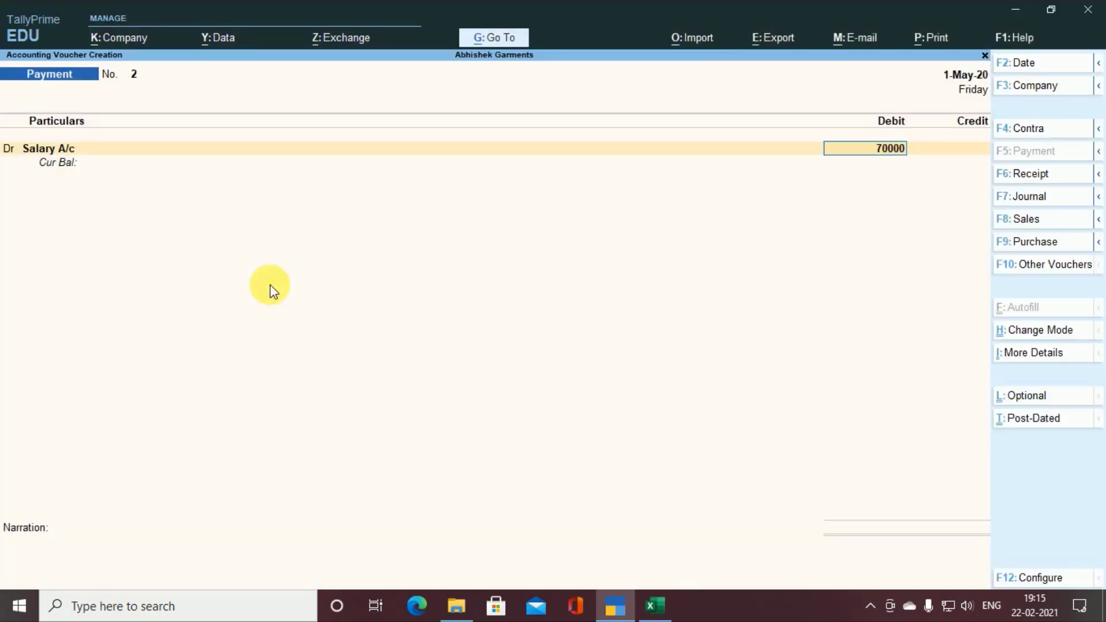
key("Return")
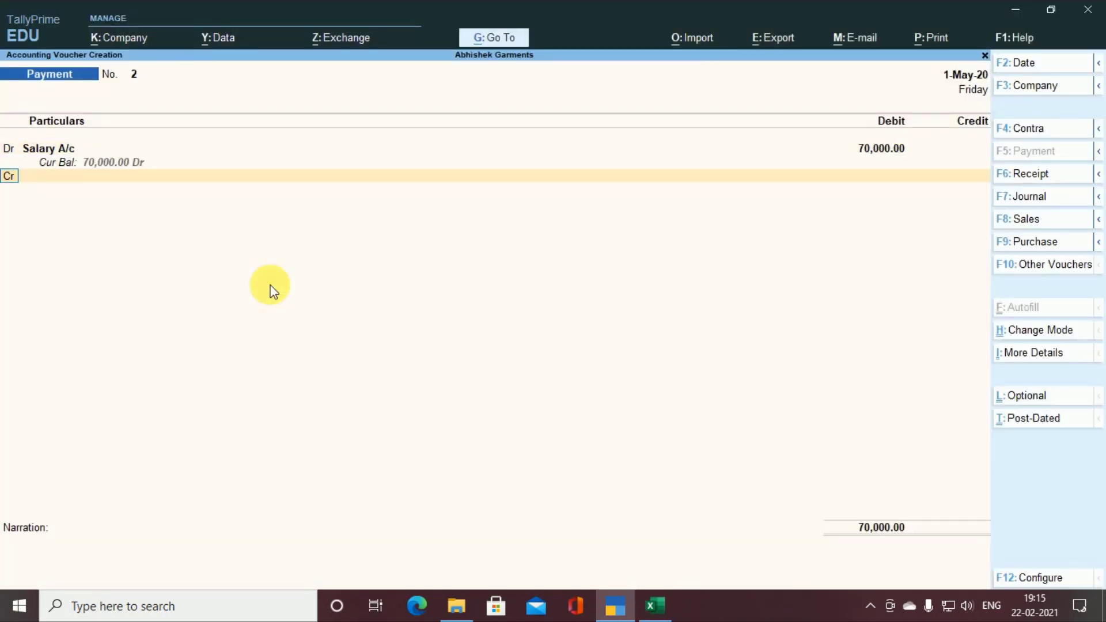
Step: Credit Sbi Bank with 70,000.00 and open its bank allocations
key("Return")
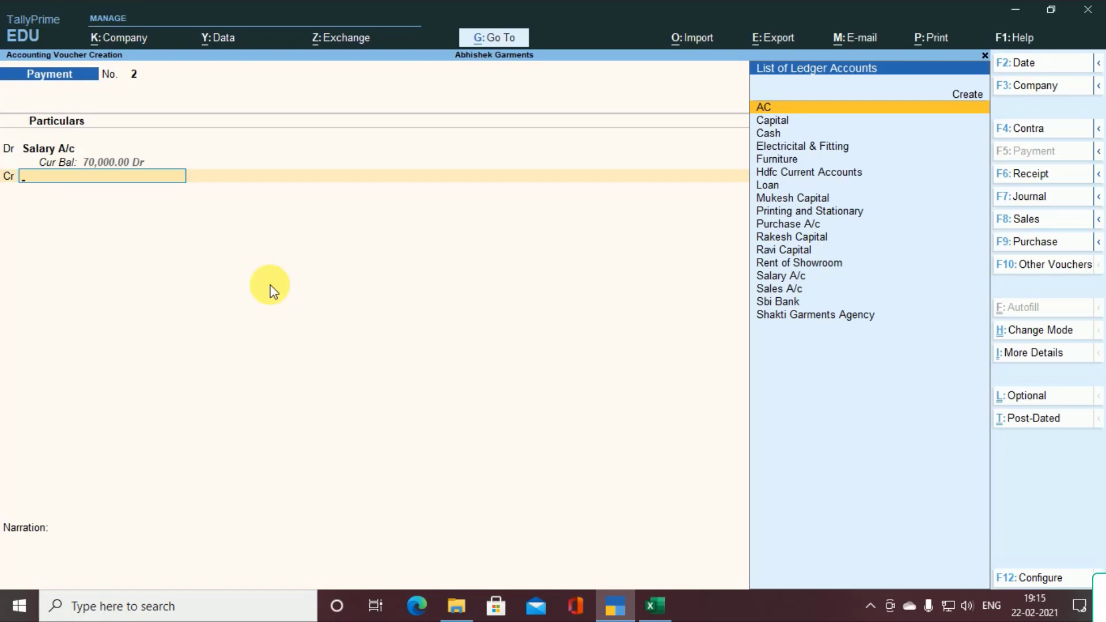
type("Sb")
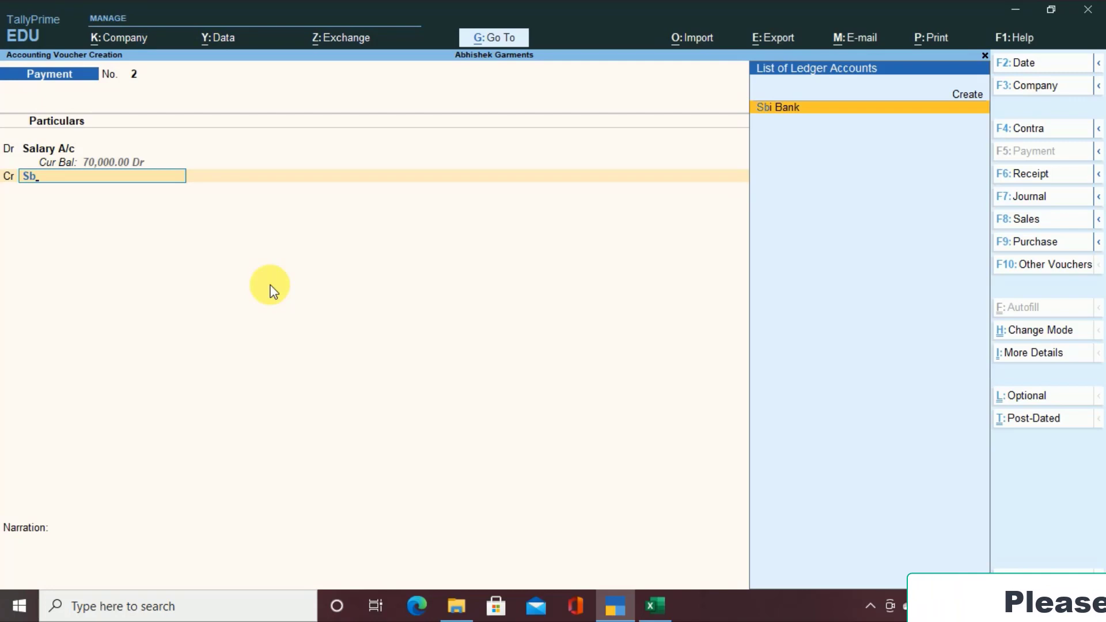
key("Return")
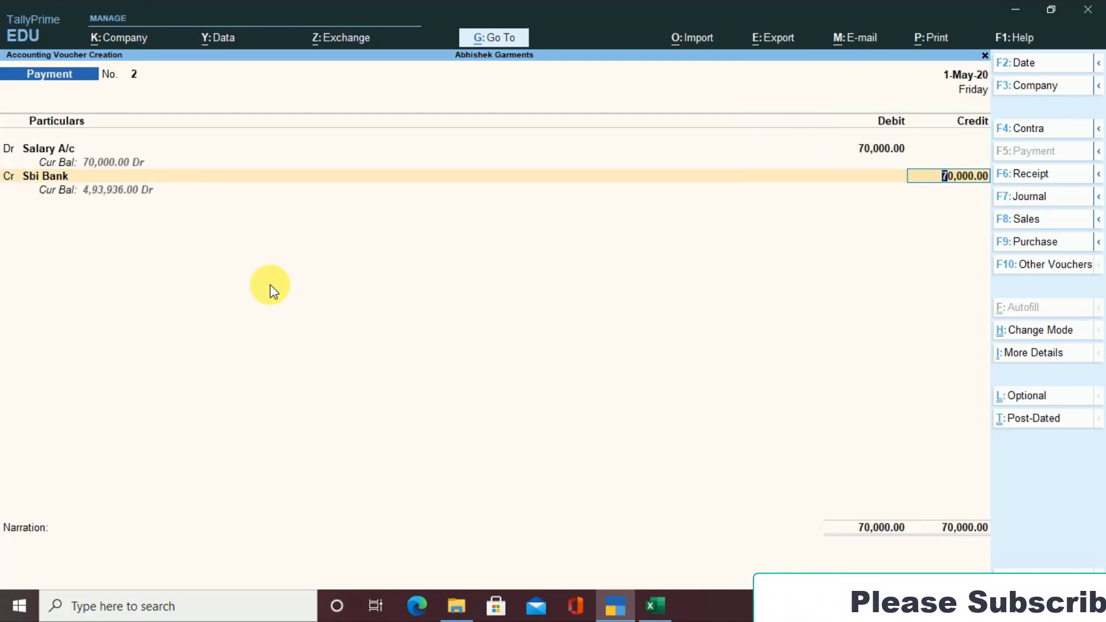
key("Return")
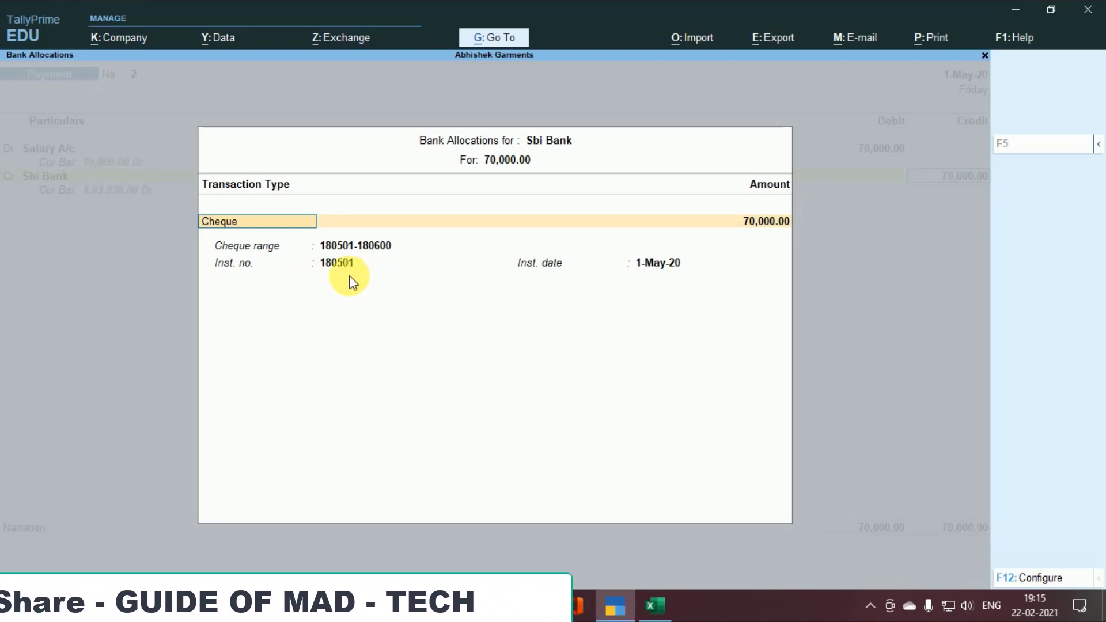
Step: Review the employee cheque list in Excel and configure TallyPrime's bank allocations to show the favouring name
key("alt+Tab")
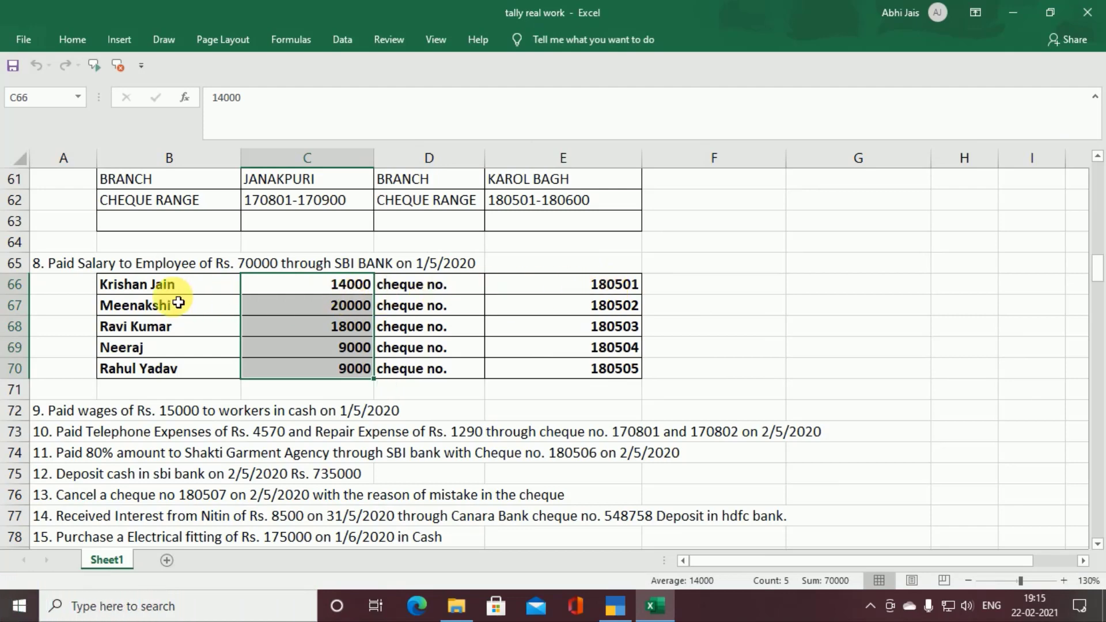
key("alt+Tab")
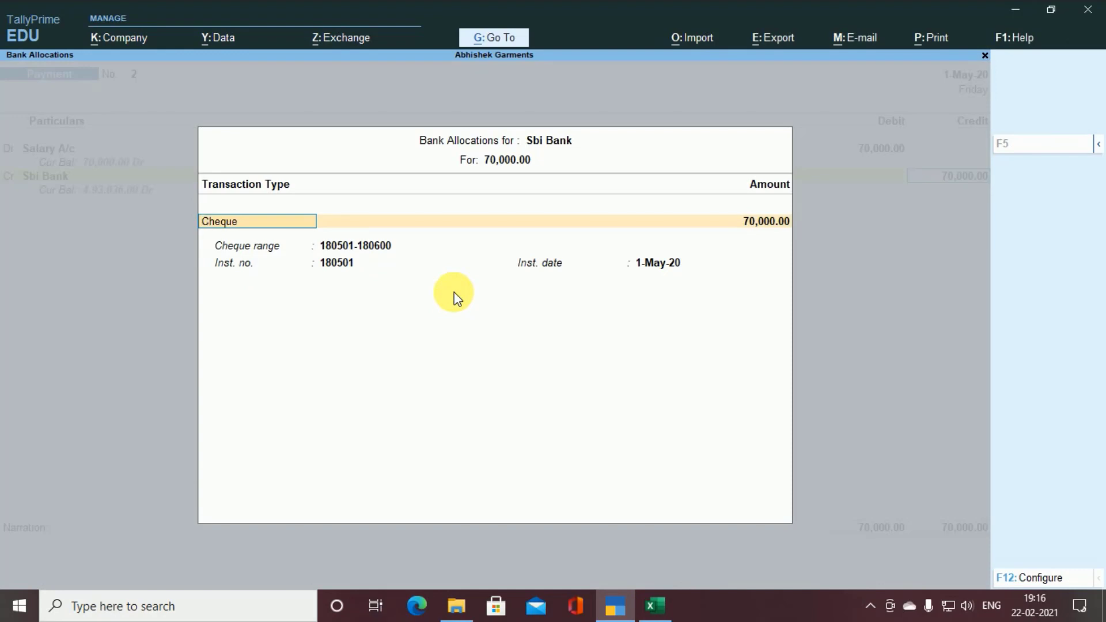
key("F12")
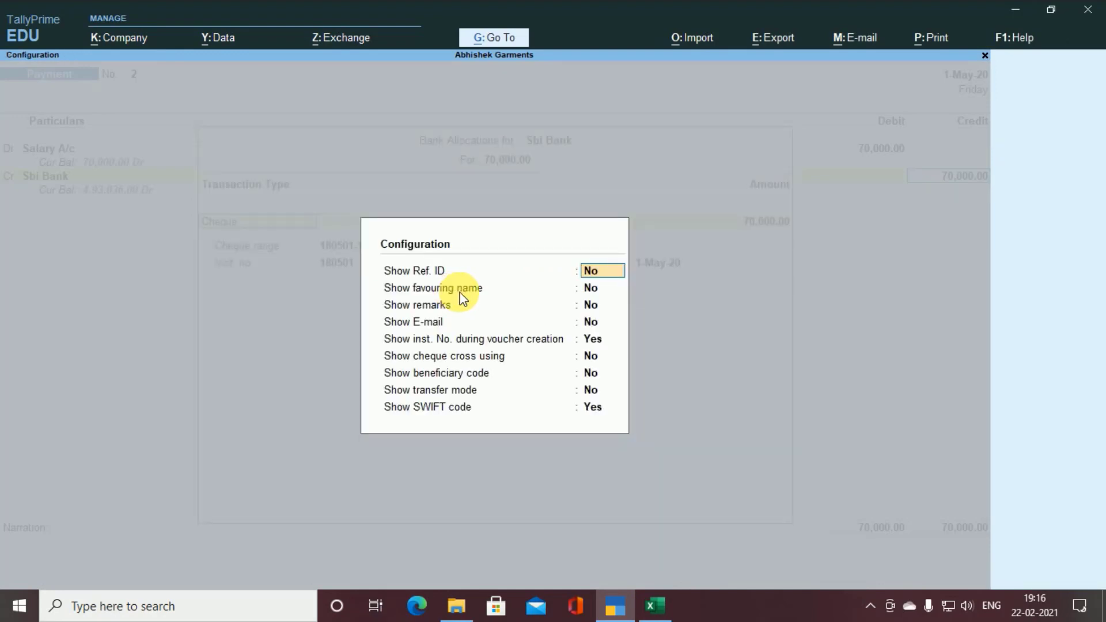
key("Return")
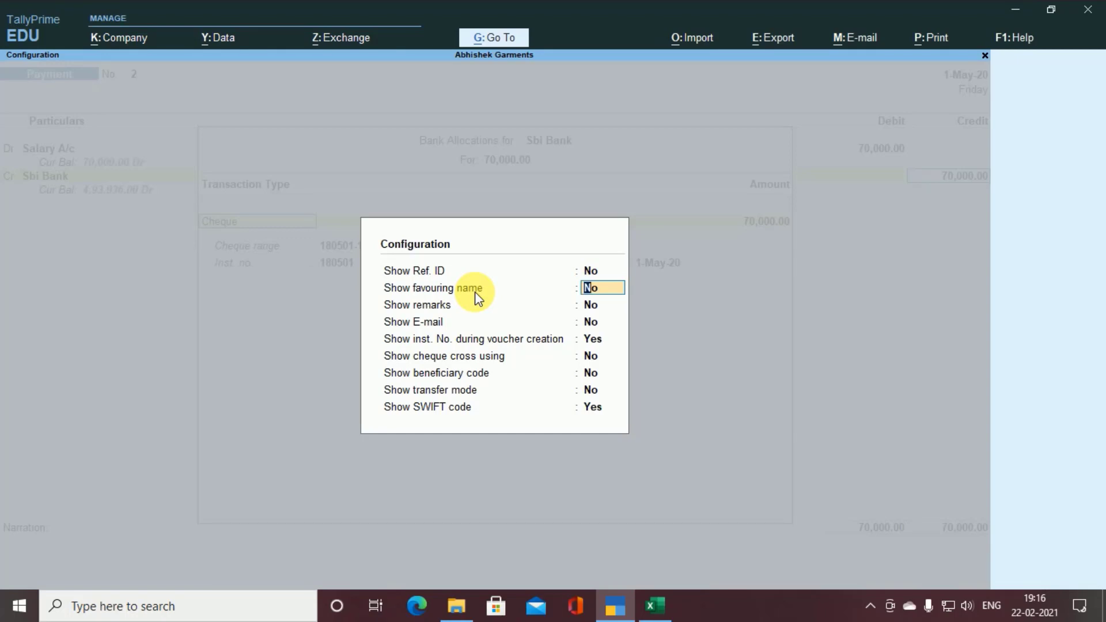
type("y")
key("Return")
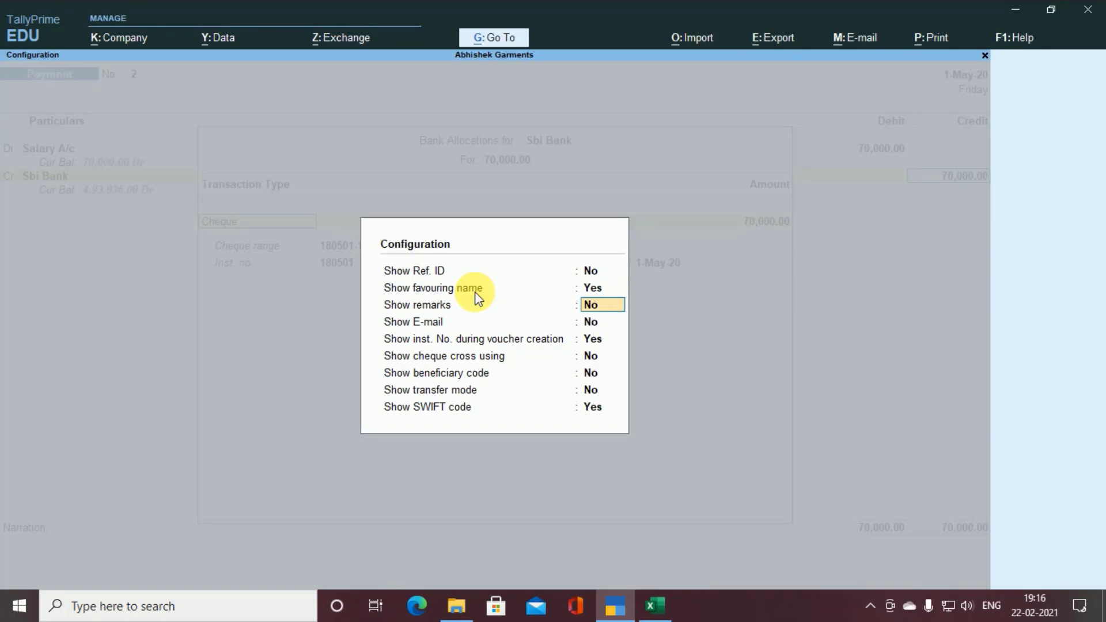
key("ctrl+a")
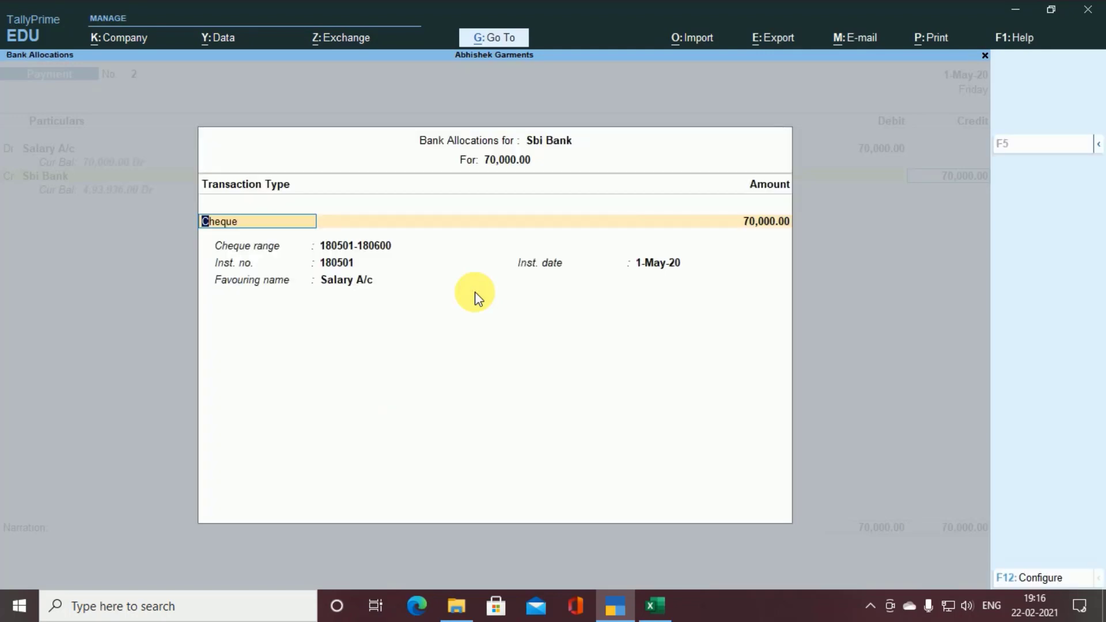
Step: Set the first cheque's amount to 14000 in the Sbi Bank allocations, following the first salary row in Excel
key("Return")
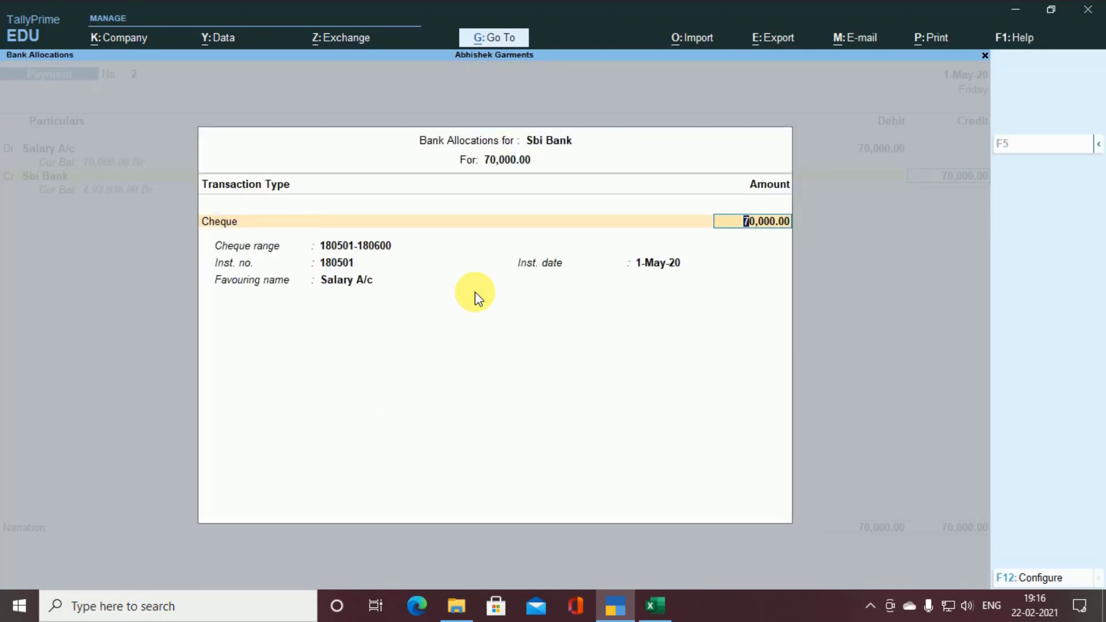
key("alt+Tab")
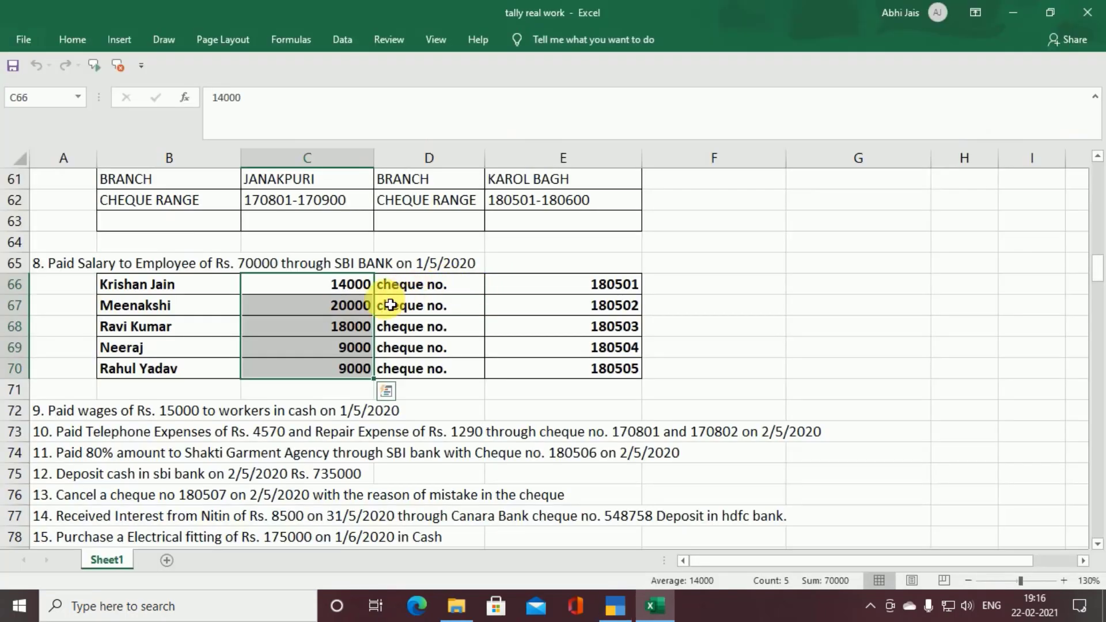
key("alt+Tab")
type("14000")
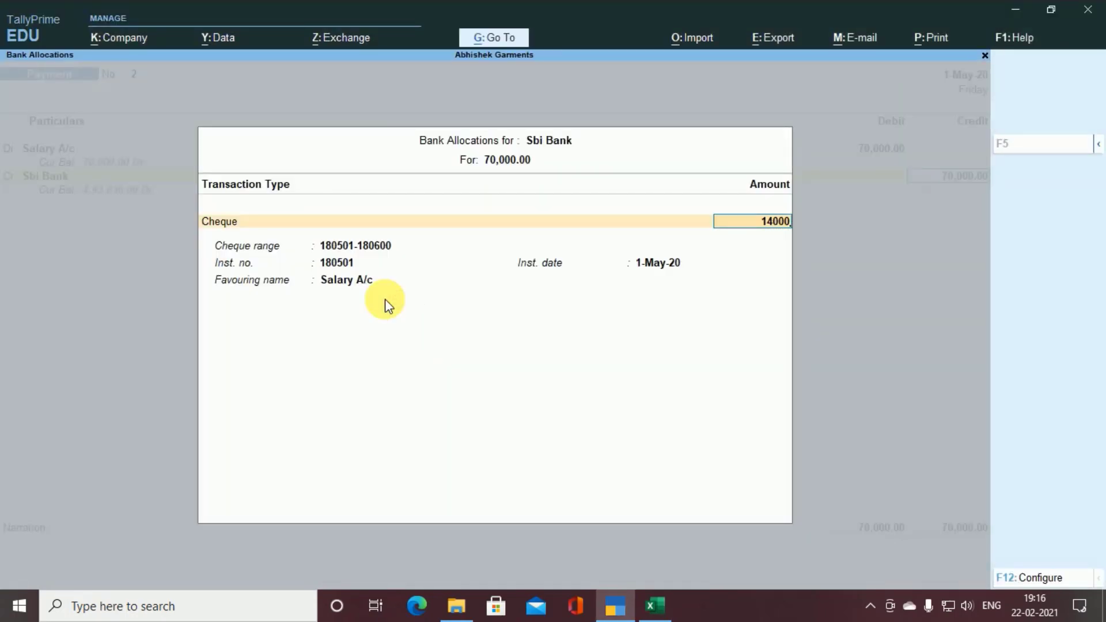
key("Return")
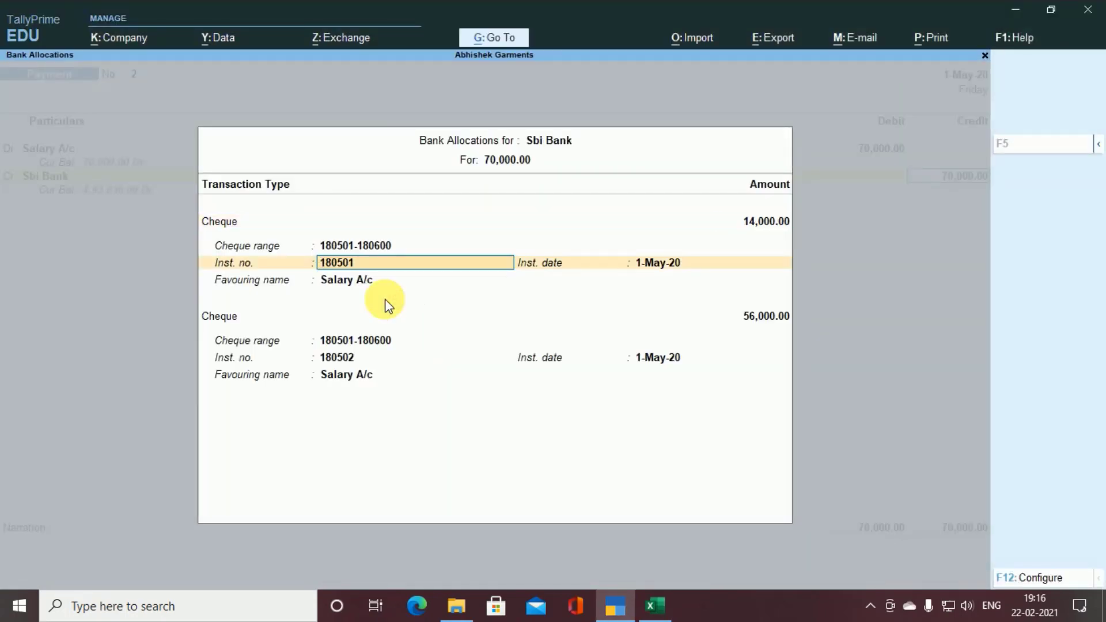
Step: Keep the first cheque's instrument number and date, and enter the first listed employee's full name as its favouring name
key("Return")
key("Return")
key("alt+Tab")
key("alt+Tab")
left_click(385, 300)
type("Kri")
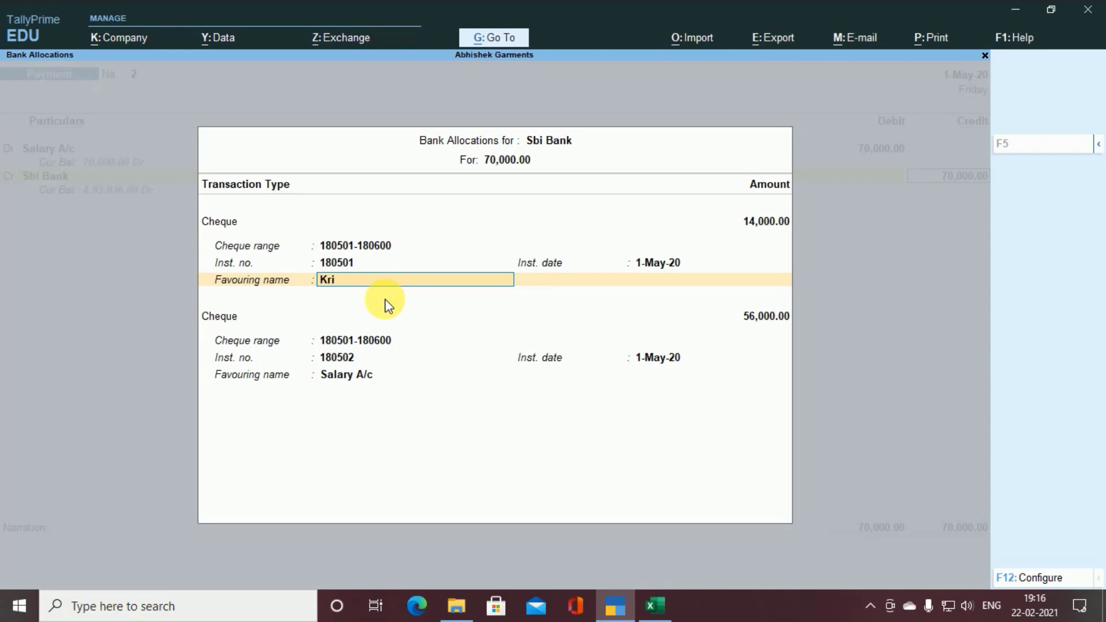
type("shan Jain")
key("Return")
Step: Look up the second employee's salary in Excel and set the second cheque's amount to 20000
key("alt+Tab")
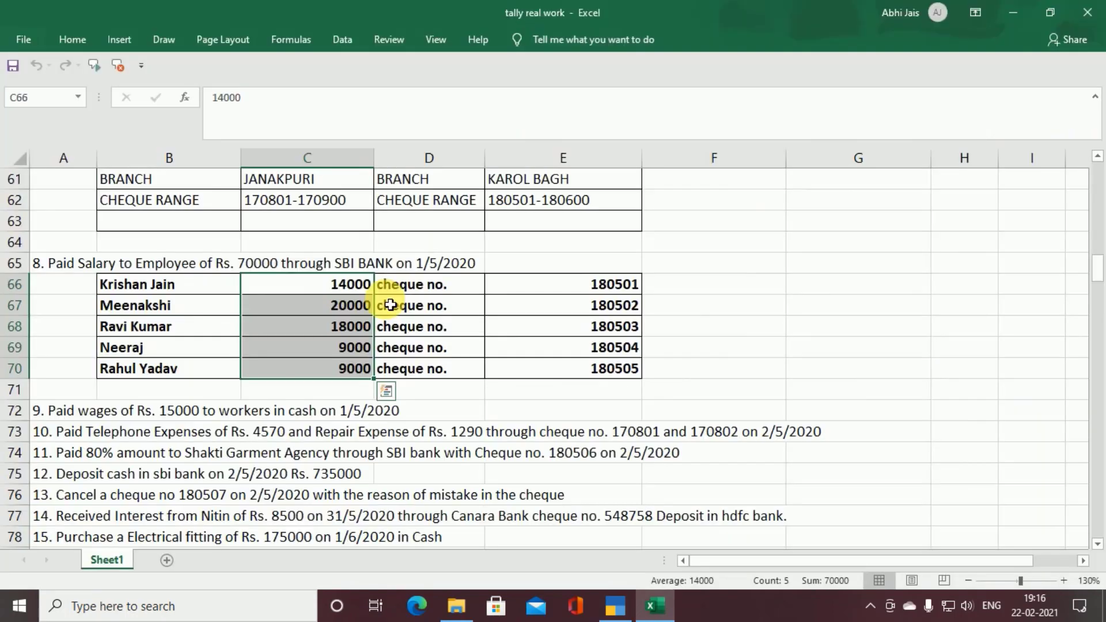
key("alt+Tab")
type("20000")
key("Return")
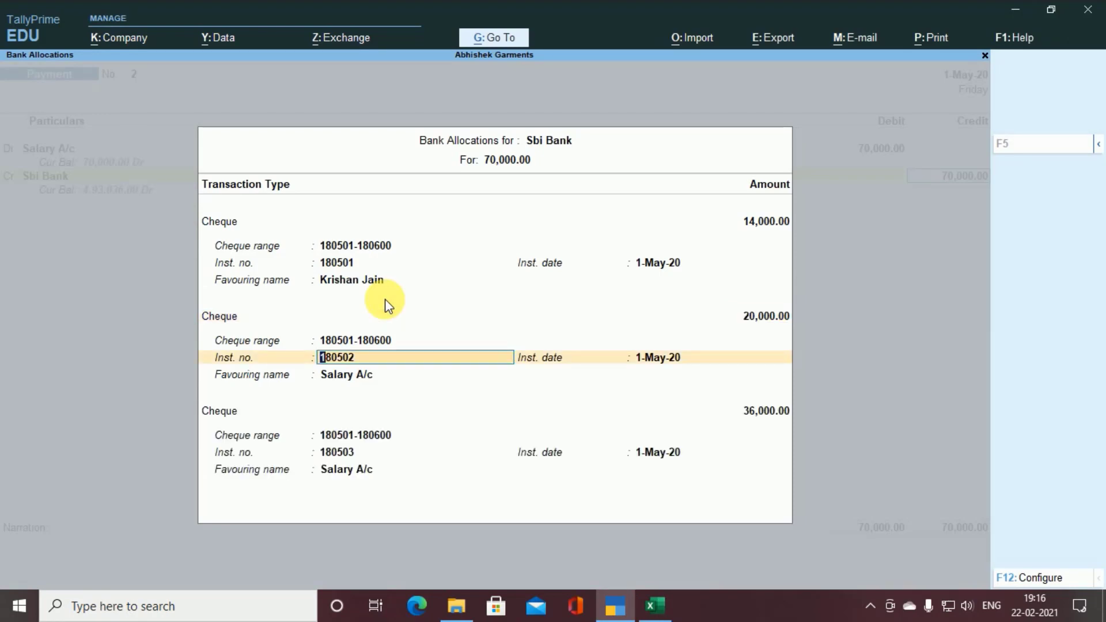
Step: Keep the second cheque's instrument number and date, and enter the second listed employee's name as its favouring name
key("Return")
key("Return")
key("alt+Tab")
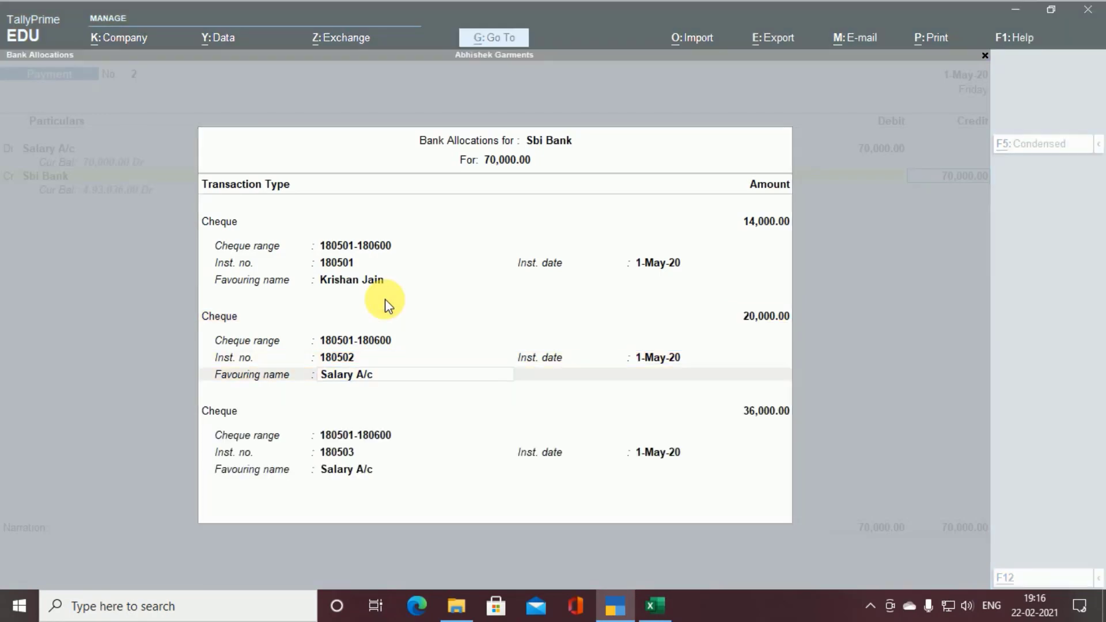
key("alt+Tab")
type("Me")
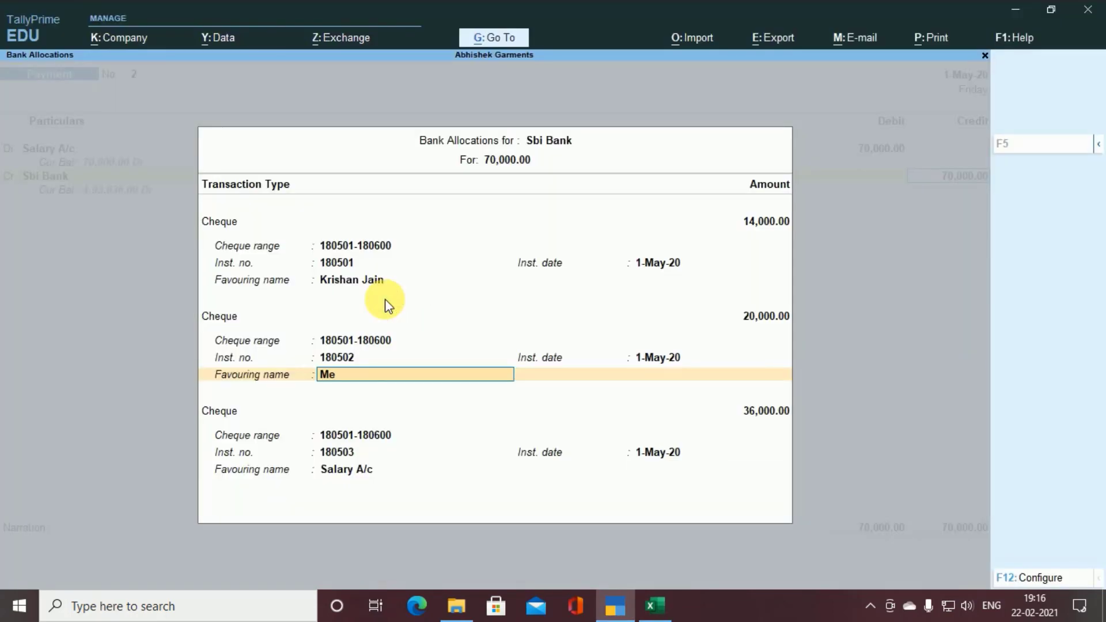
type("enakshi")
key("Return")
Step: Look up the third employee's salary in Excel and set the third cheque's amount to 18000
key("Return")
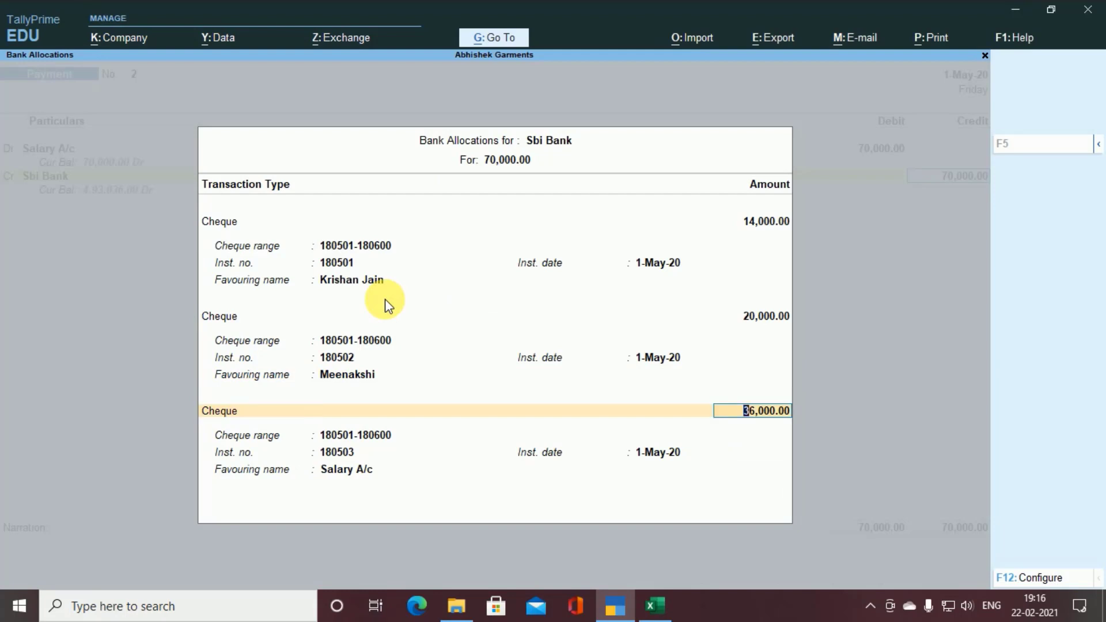
key("alt+Tab")
key("alt+Tab")
type("18000")
key("Return")
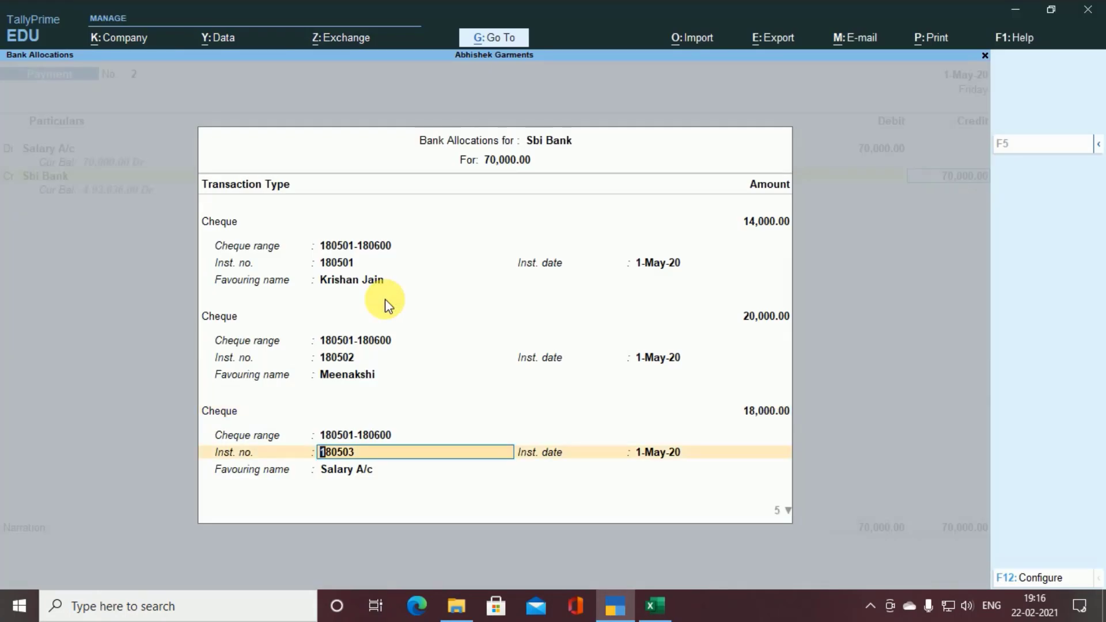
Step: Keep the third cheque's instrument number and date, and enter the third listed employee's full name as its favouring name
key("Return")
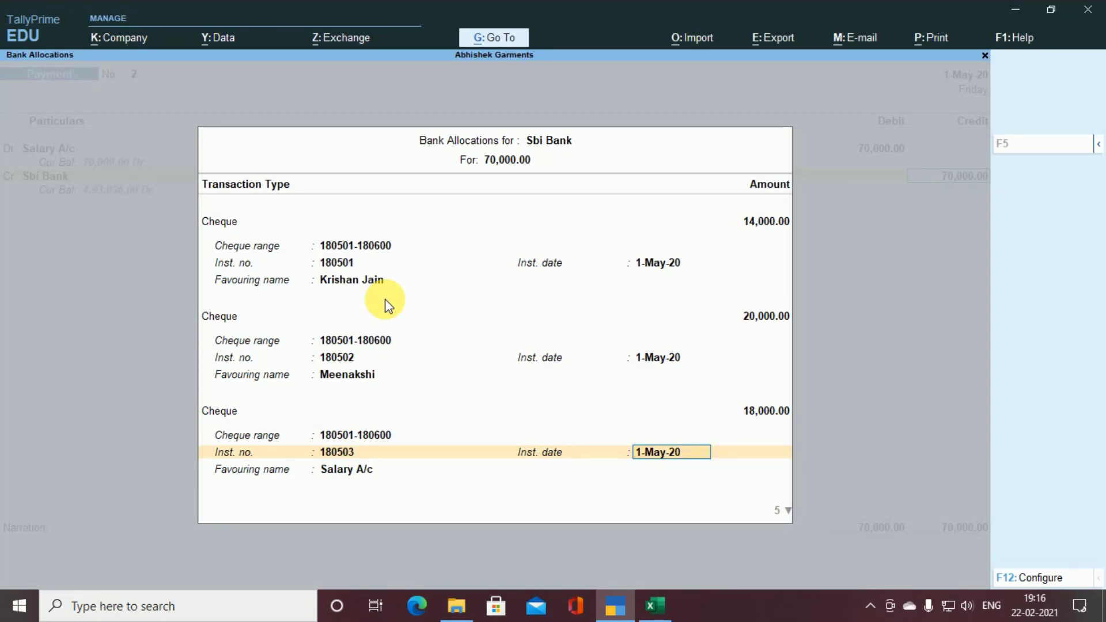
key("Return")
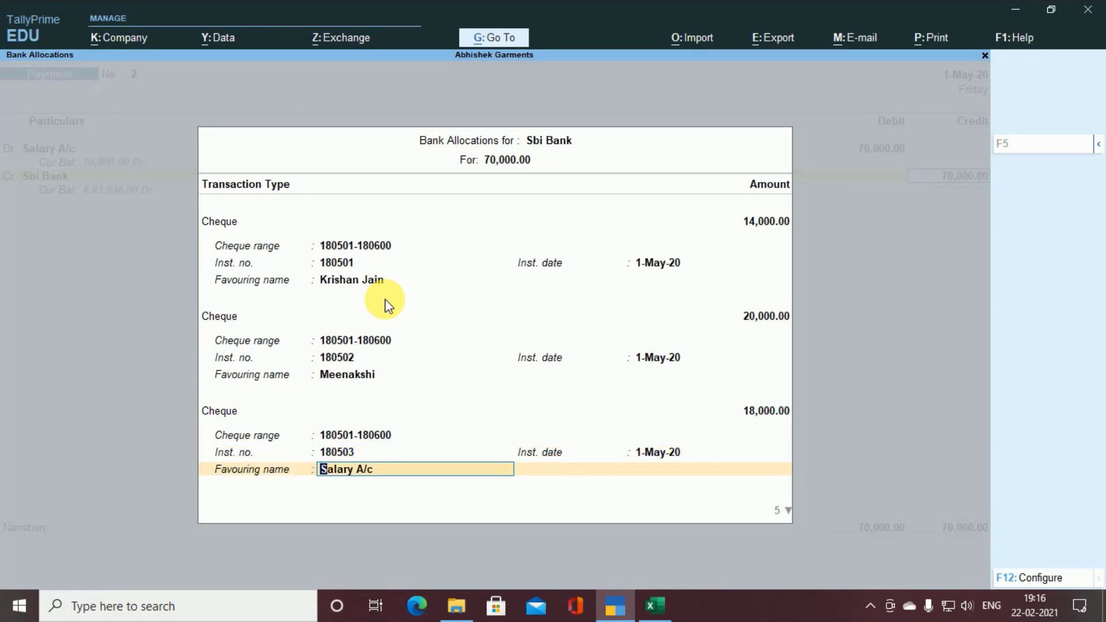
key("alt+Tab")
key("alt+Tab")
type("Ravi Kumar")
key("Return")
key("Return")
Step: Look up the fourth employee's salary in Excel and set the fourth cheque's amount to 9000
key("alt+Tab")
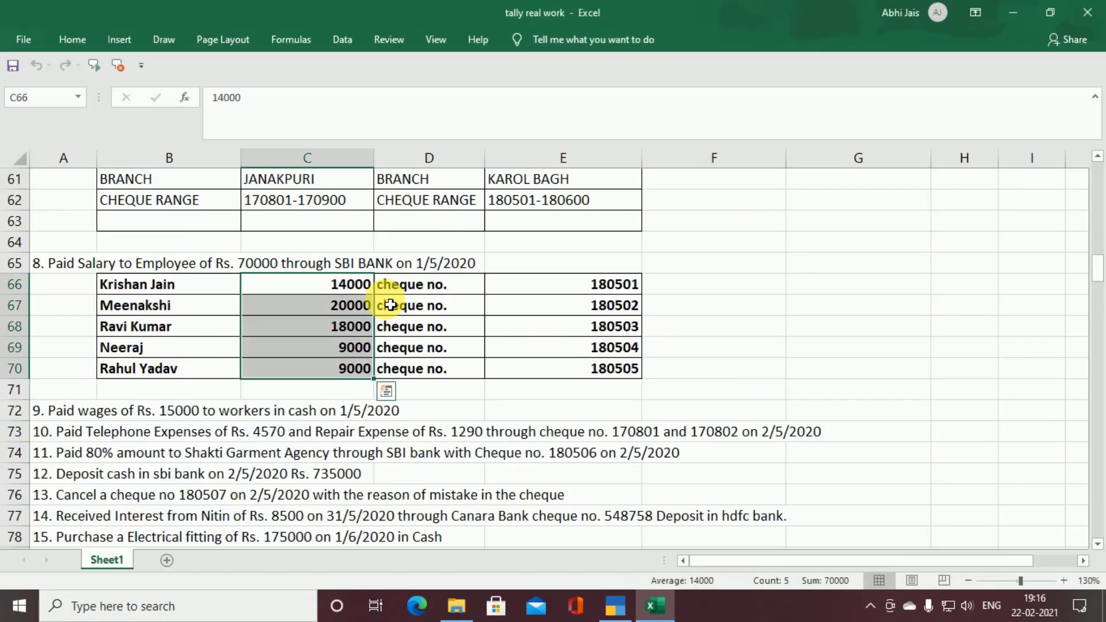
key("alt+Tab")
type("90000")
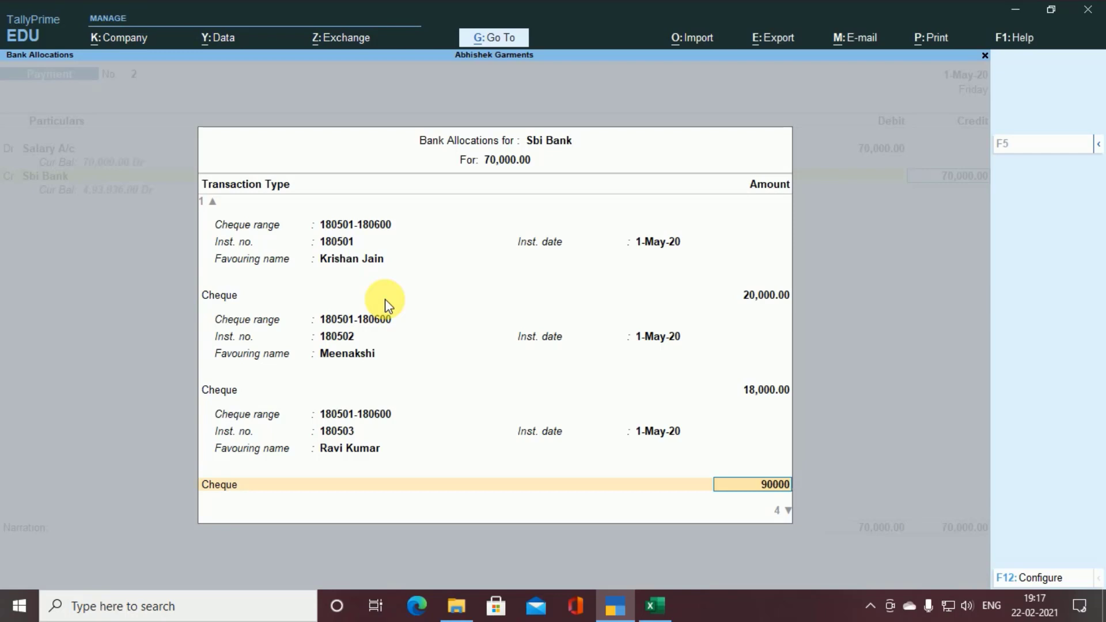
key("Return")
type("9000")
key("Return")
Step: Keep the fourth cheque's instrument number and date, and enter the fourth listed employee's name as its favouring name
key("Return")
key("Return")
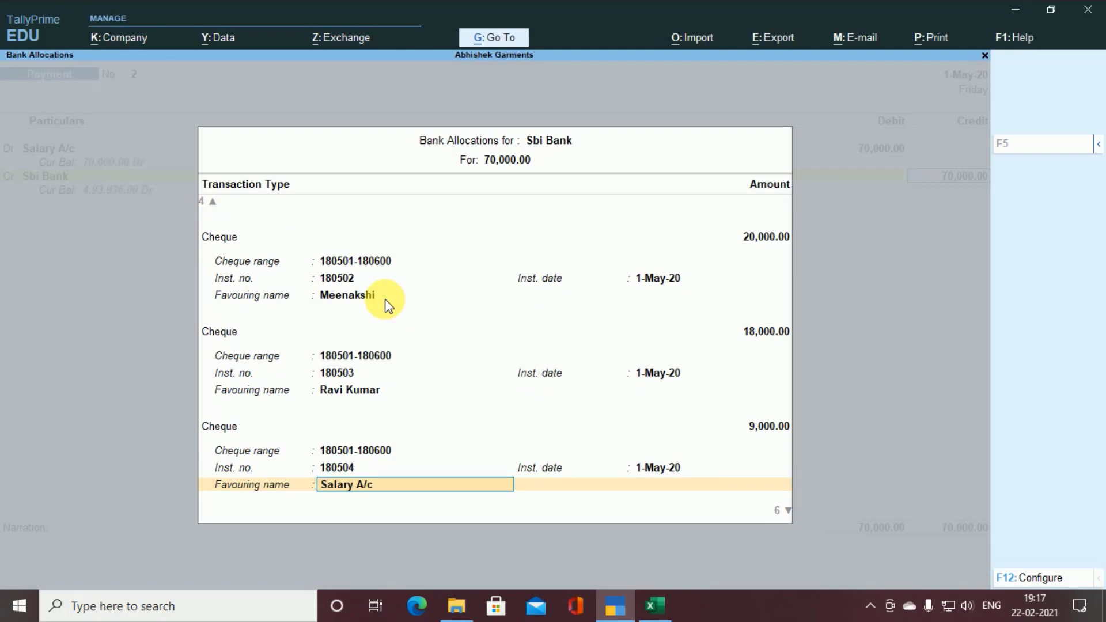
key("alt+Tab")
key("alt+Tab")
type("Neeraj")
key("Return")
Step: Accept 9000 for the fifth cheque with its instrument number and date, and enter the fifth listed employee's full name as favouring name
key("Return")
key("Return")
key("Return")
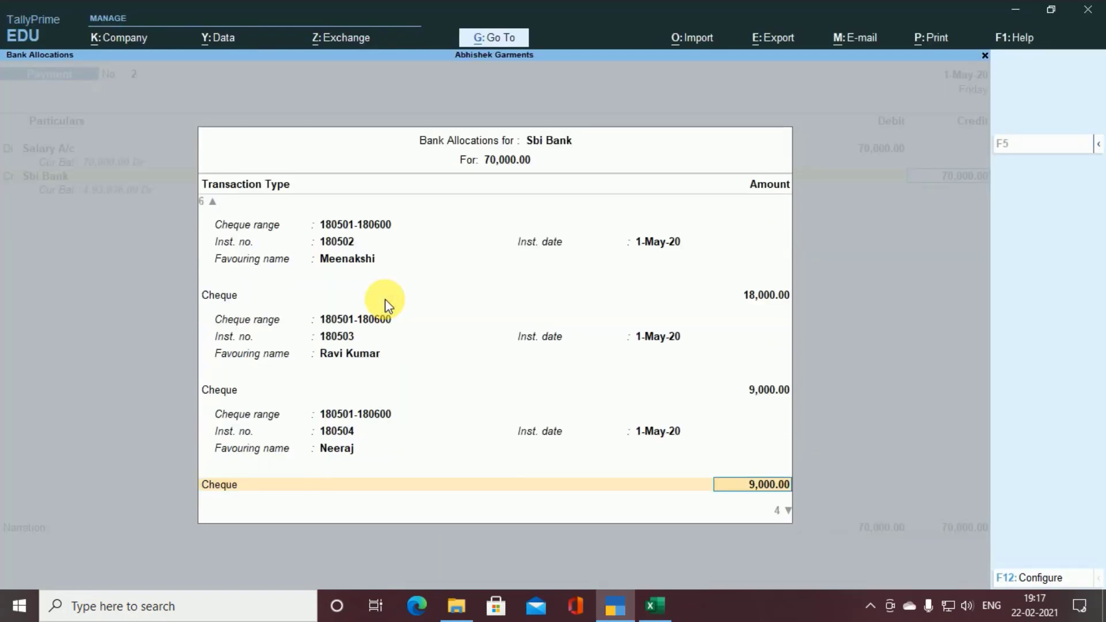
key("Return")
key("alt+Tab")
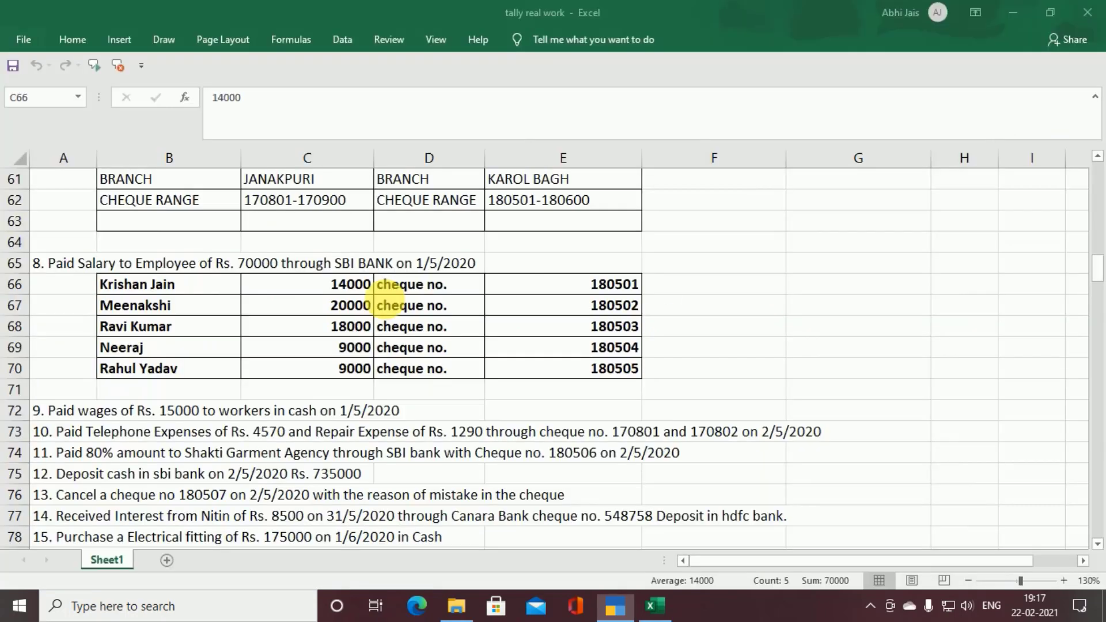
key("alt+Tab")
type("Rahul")
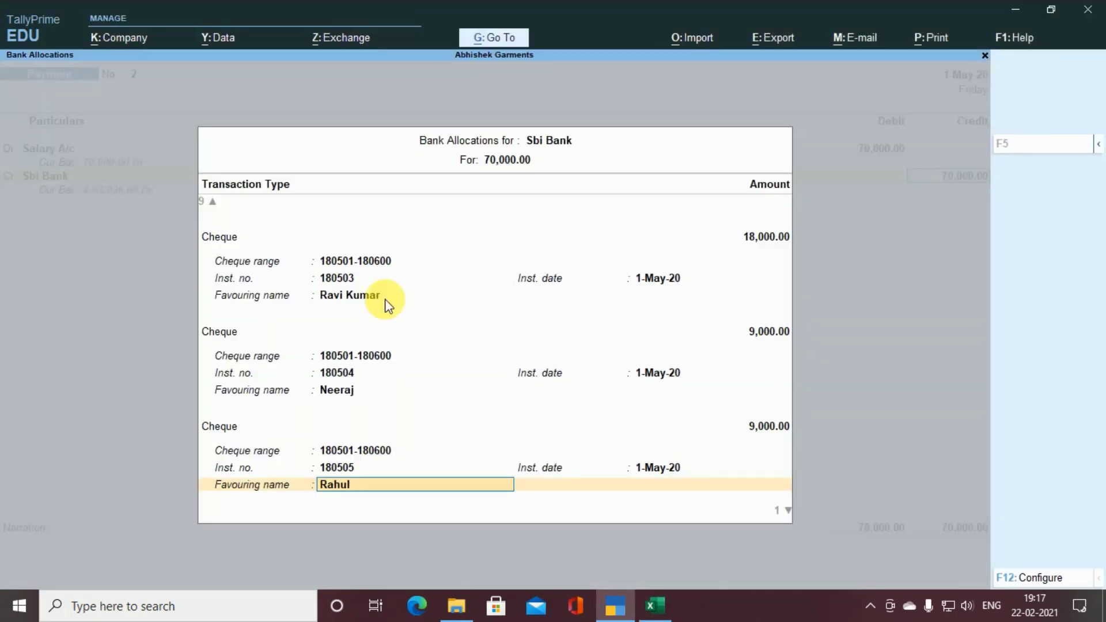
type(" Yadav")
Step: Complete the SBI Bank allocations and save the salary payment voucher without a narration
key("Return")
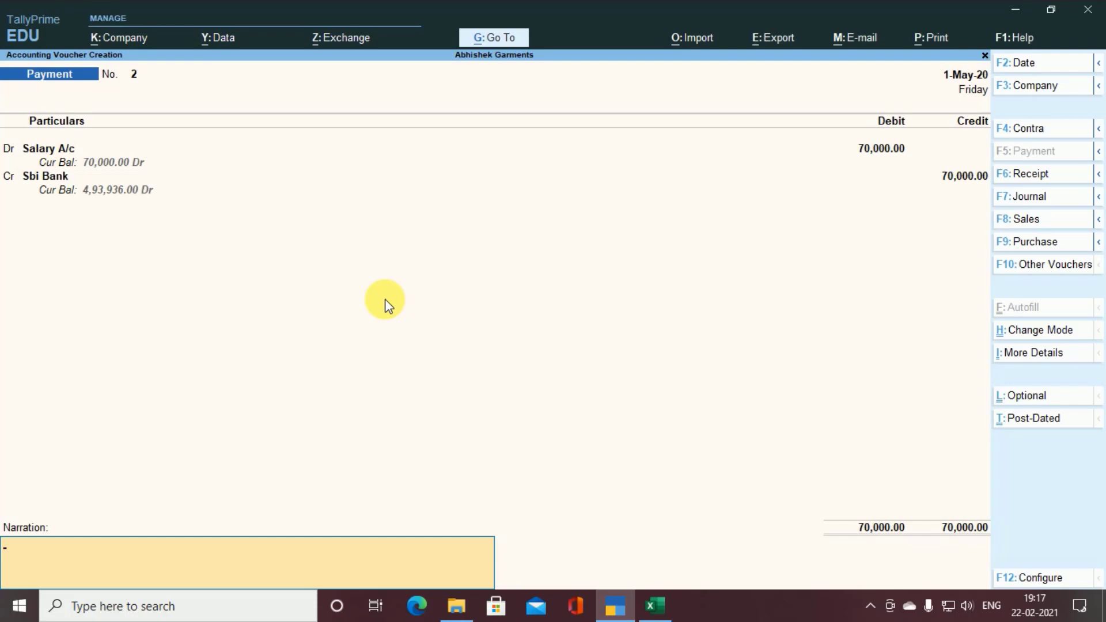
key("Return")
key("Return")
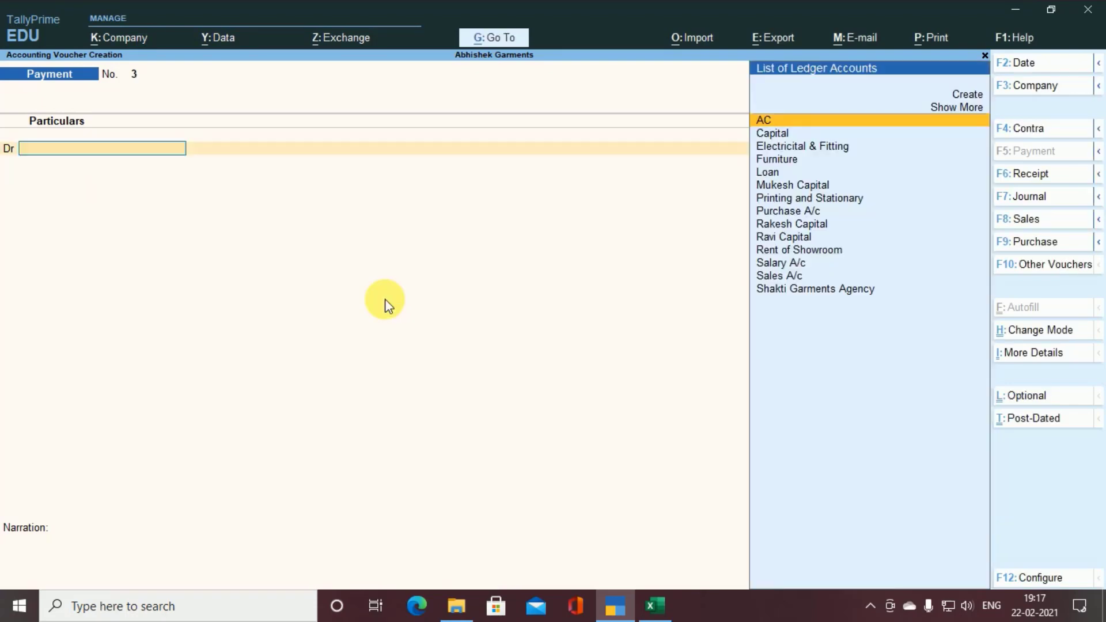
Step: Check transaction 9 in the Excel sheet, and create a debit ledger named Wages in TallyPrime's new payment voucher
key("XF86AudioMute")
key("alt+Tab")
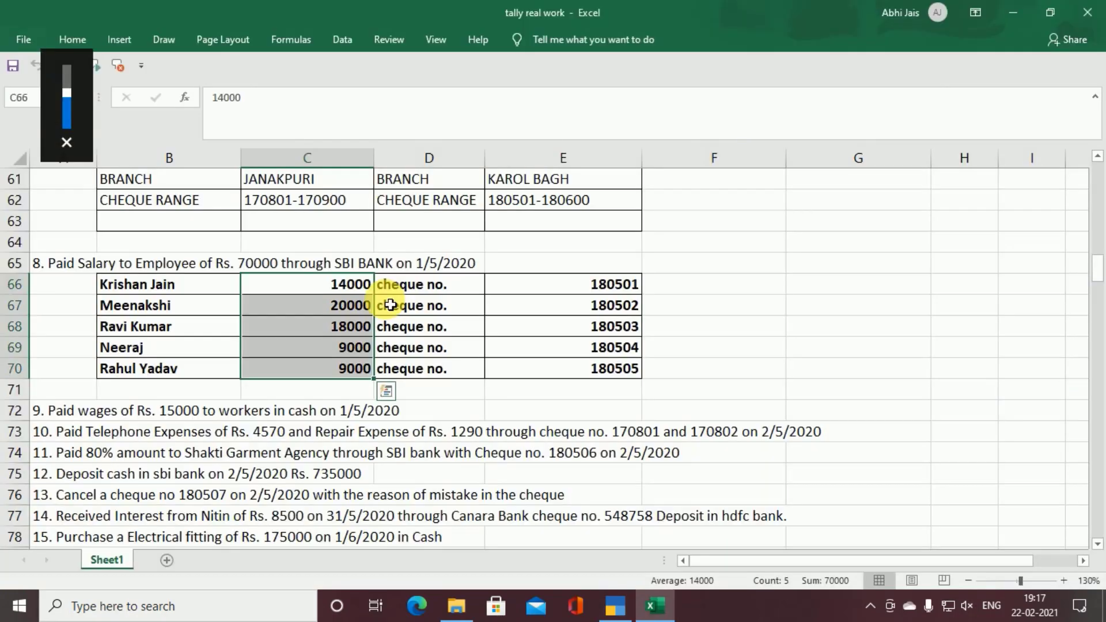
scroll(391, 305, "down", 1)
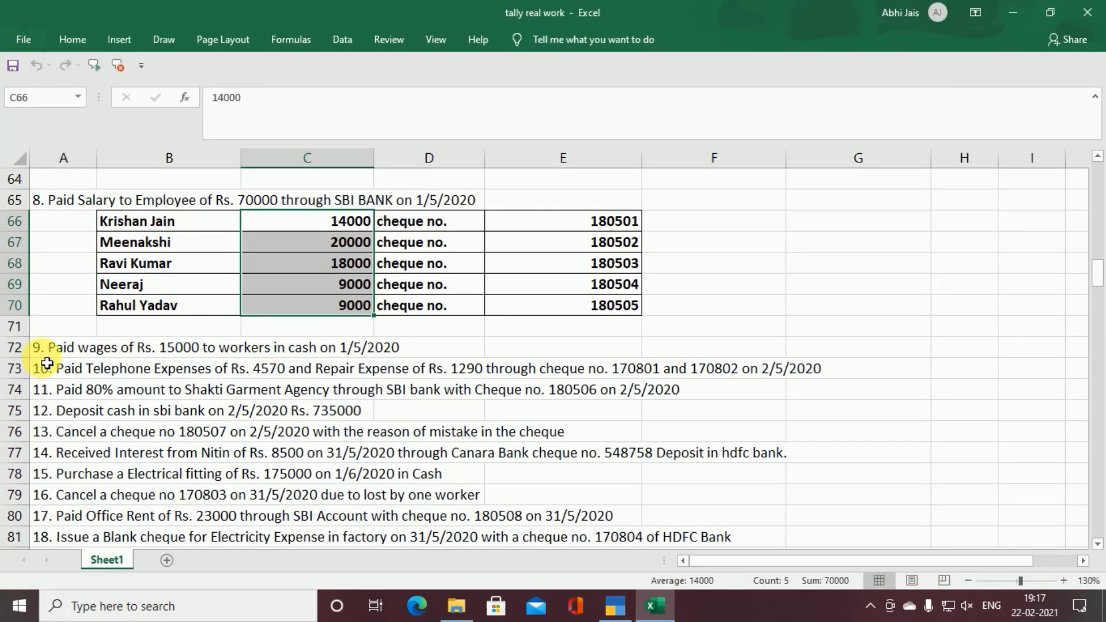
scroll(62, 362, "down", 1)
scroll(62, 362, "down", 1)
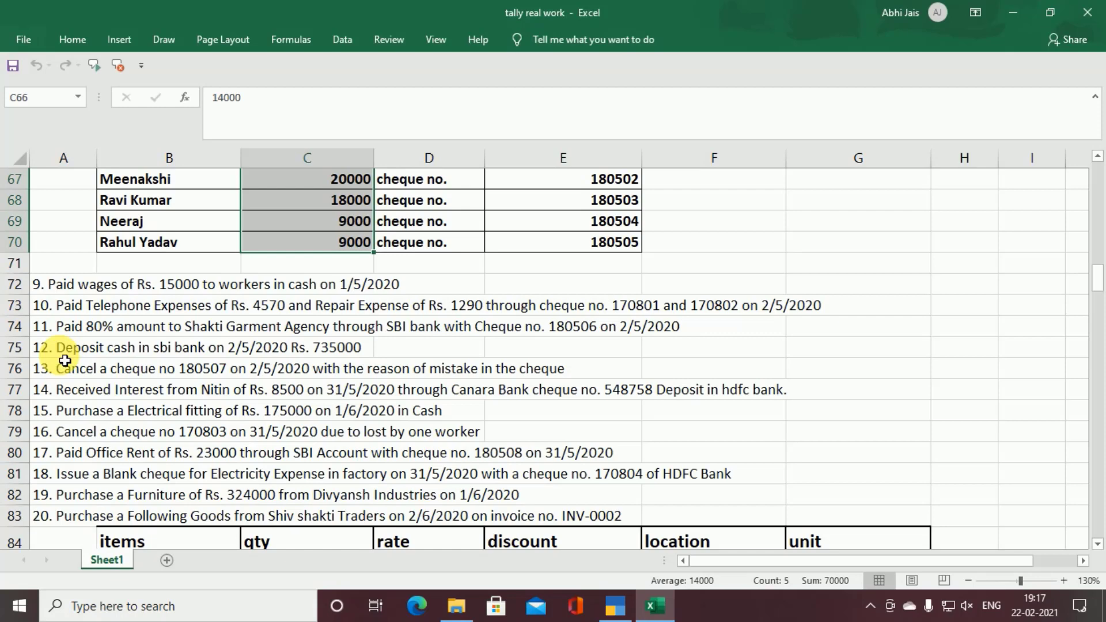
key("alt+Tab")
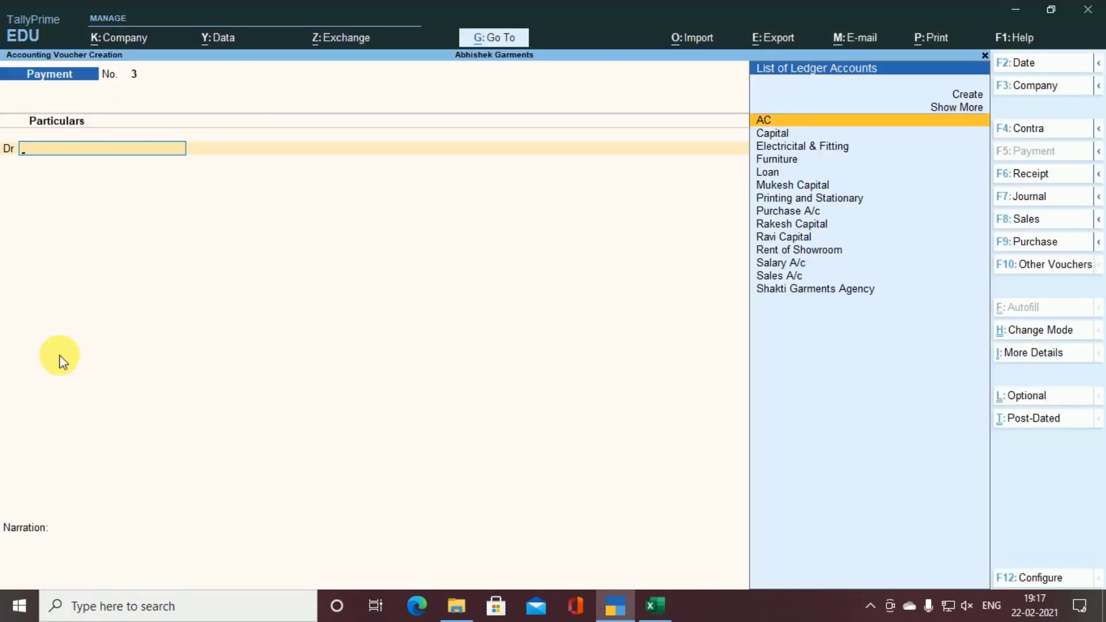
type("W")
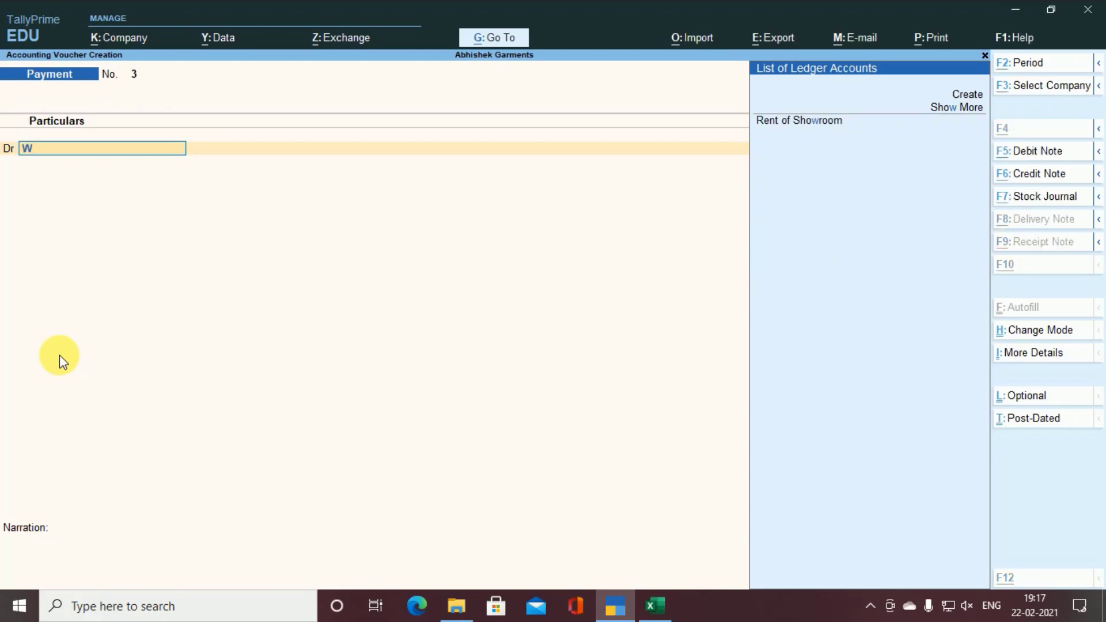
key("alt+c")
type("Wages")
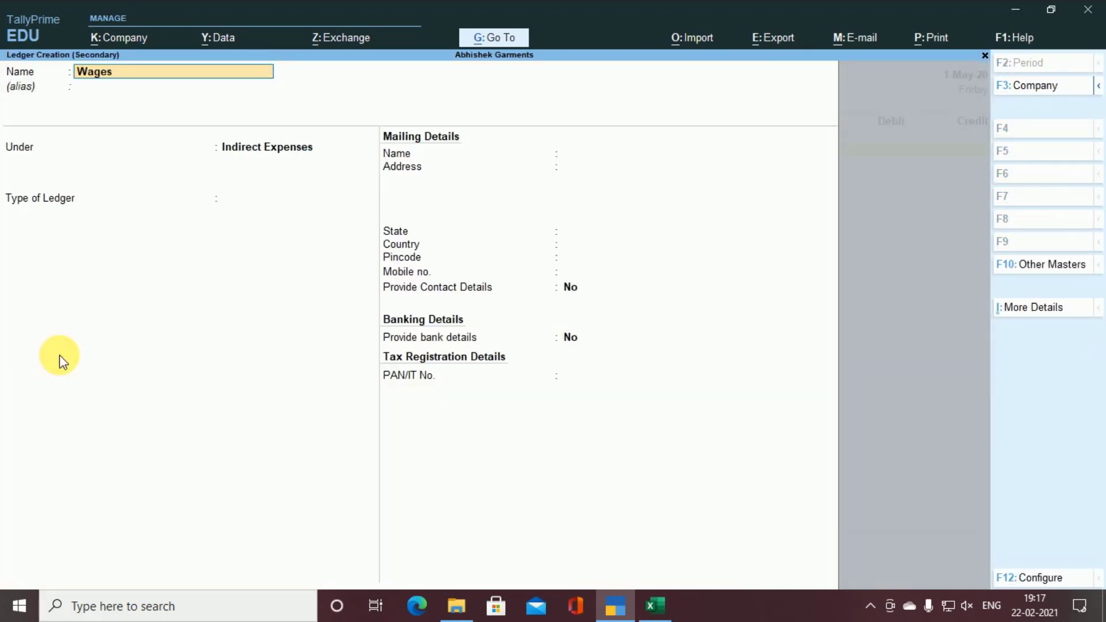
key("Return")
key("Return")
Step: Place the Wages ledger under Direct Expenses and save it
type("Dr")
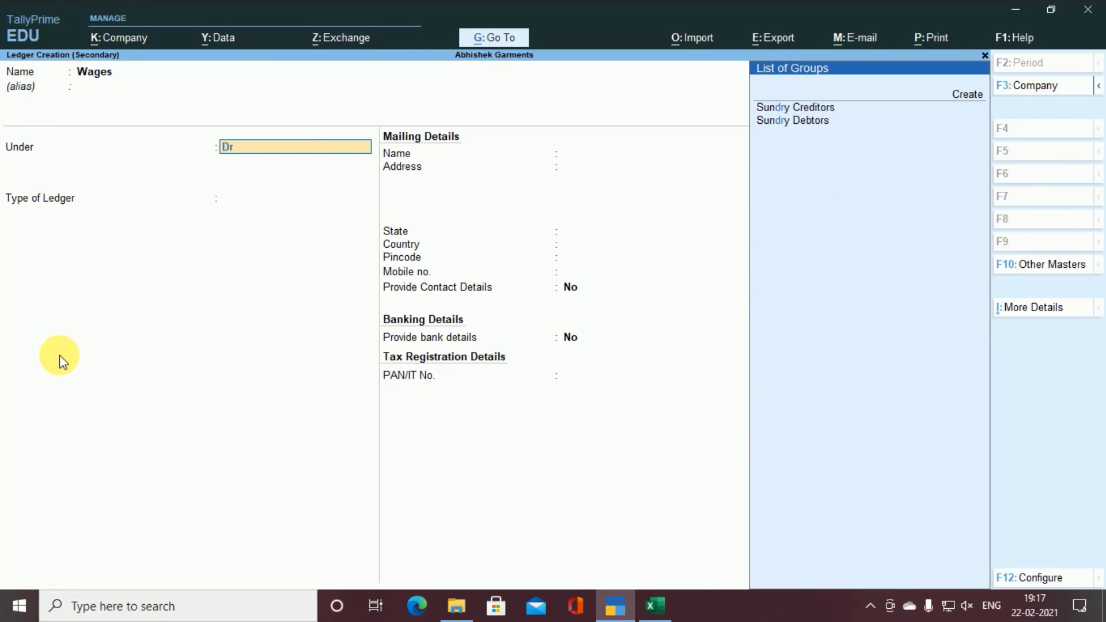
key("BackSpace")
type("ir")
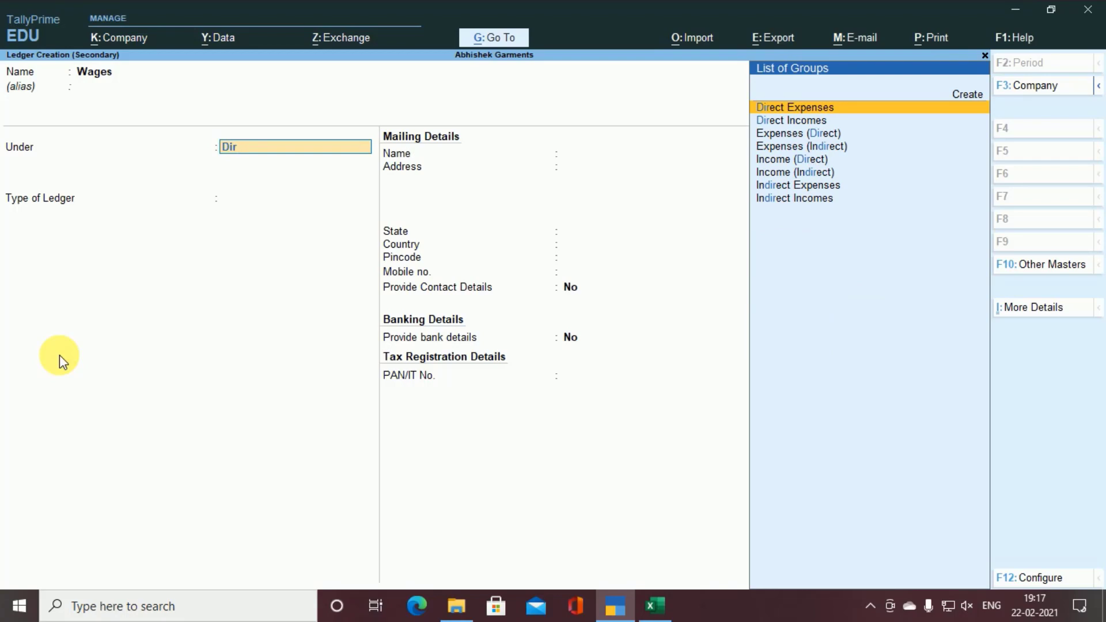
key("Return")
key("ctrl+a")
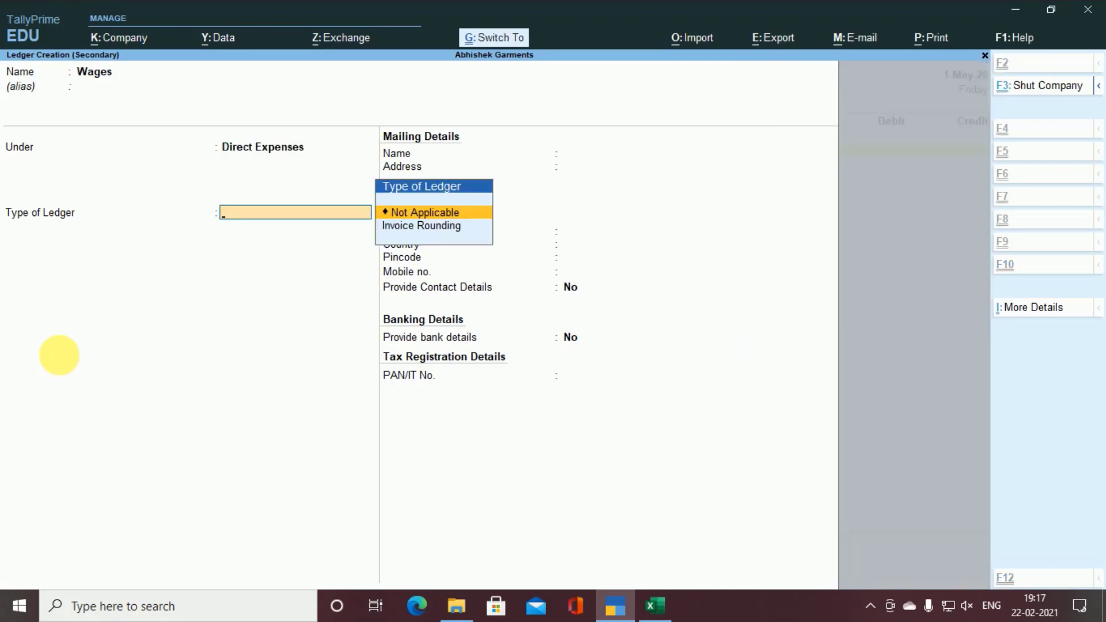
Step: Look up the wages payment in Excel and set the Wages debit amount to 15000
key("alt+Tab")
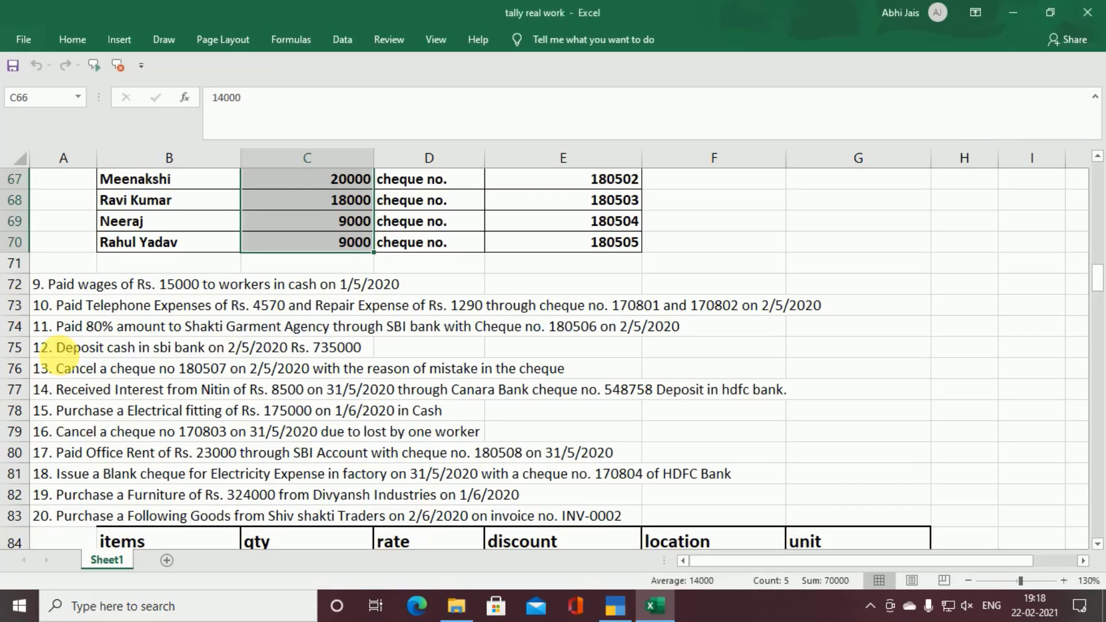
key("alt+Tab")
type("15000")
key("Return")
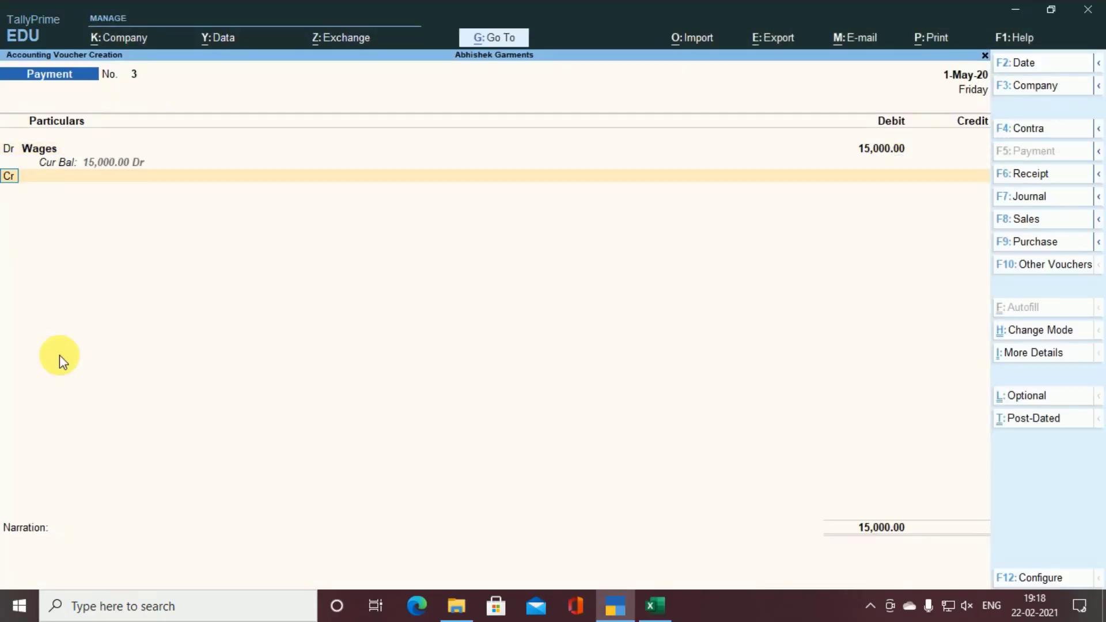
Step: Credit Cash with 15000 and save the wages payment voucher without a narration
type("C")
key("Down")
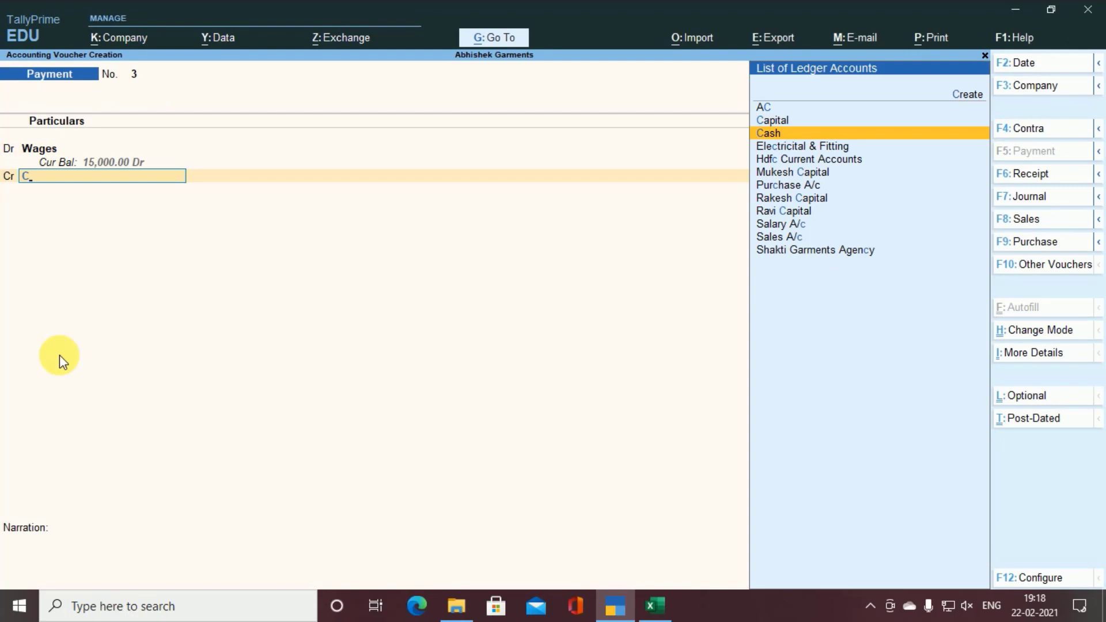
key("Return")
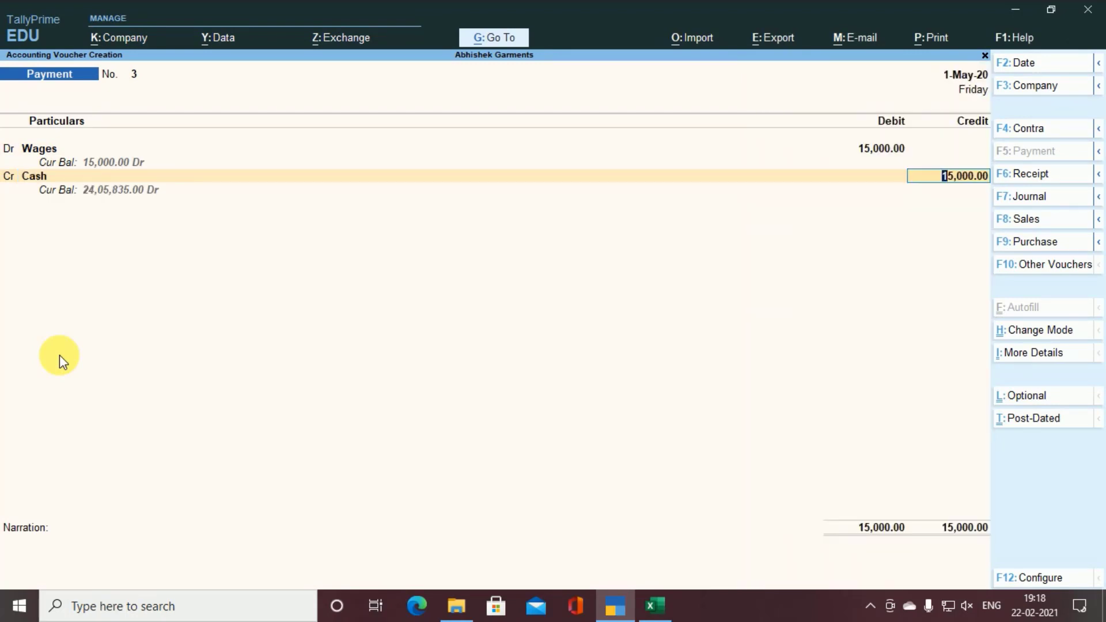
key("Return")
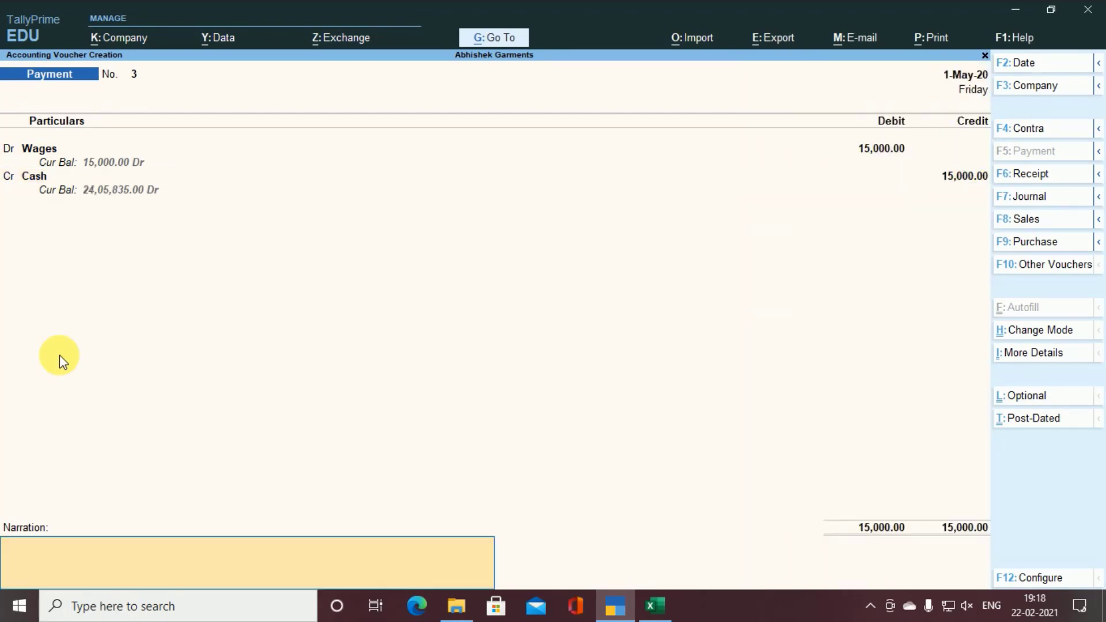
key("Return")
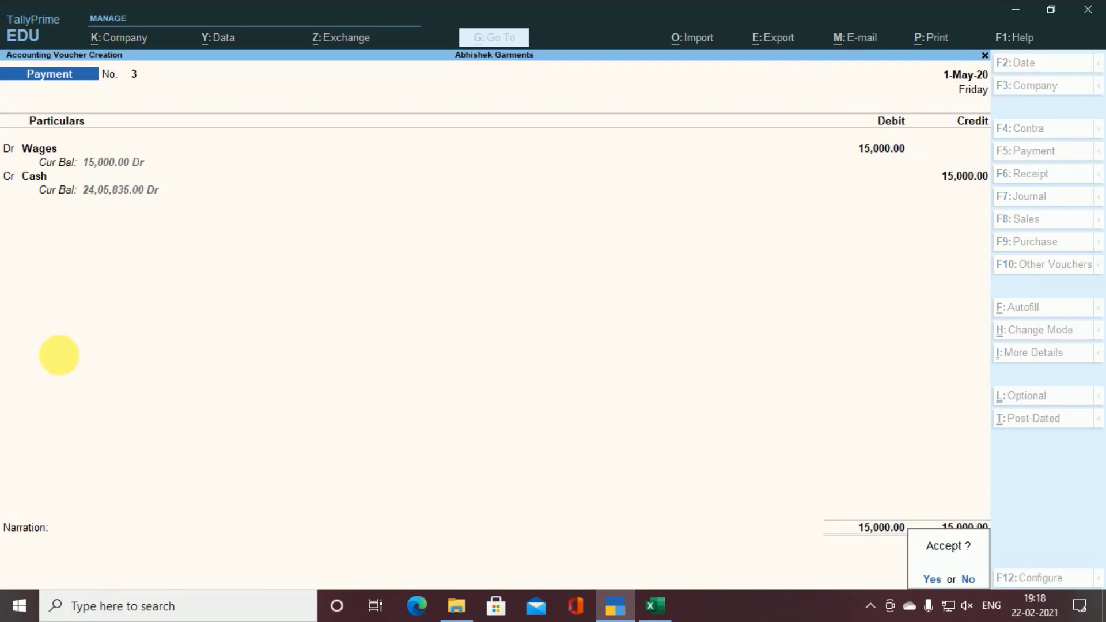
key("Return")
Step: Read transaction 10 in the Excel sheet, and set the new TallyPrime payment voucher's date to 2-5-2020
key("alt+Tab")
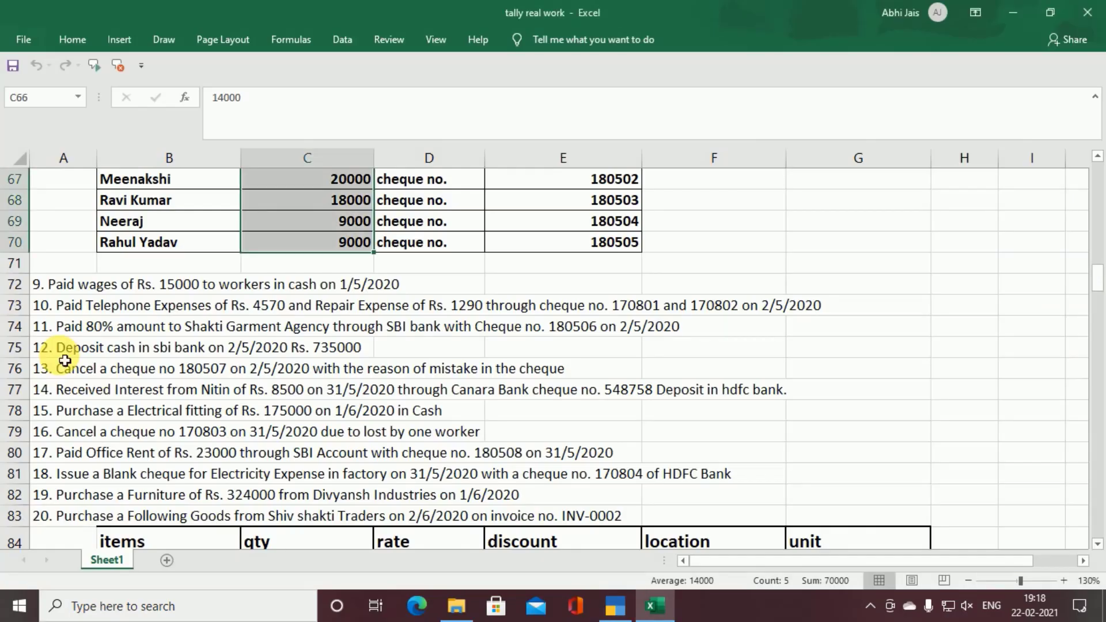
left_click(51, 308)
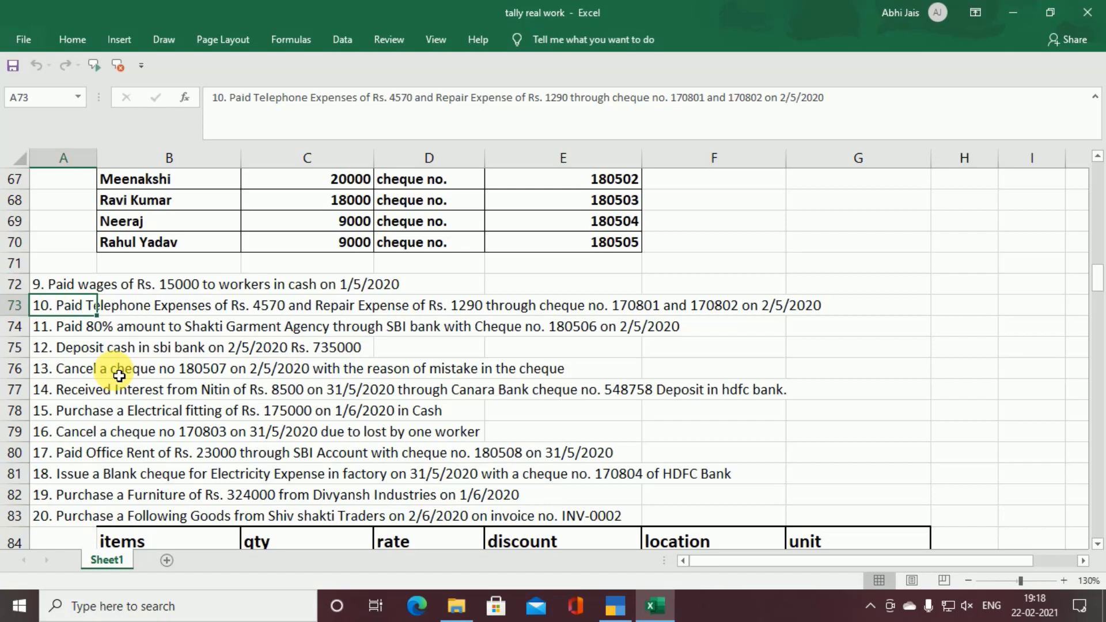
key("alt+Tab")
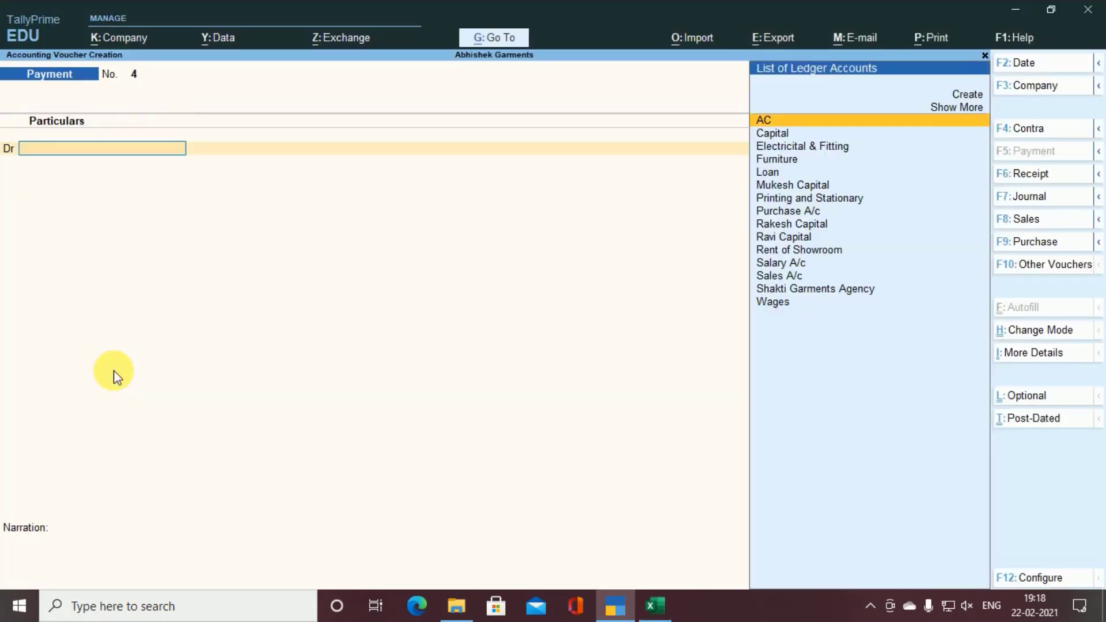
key("alt+Tab")
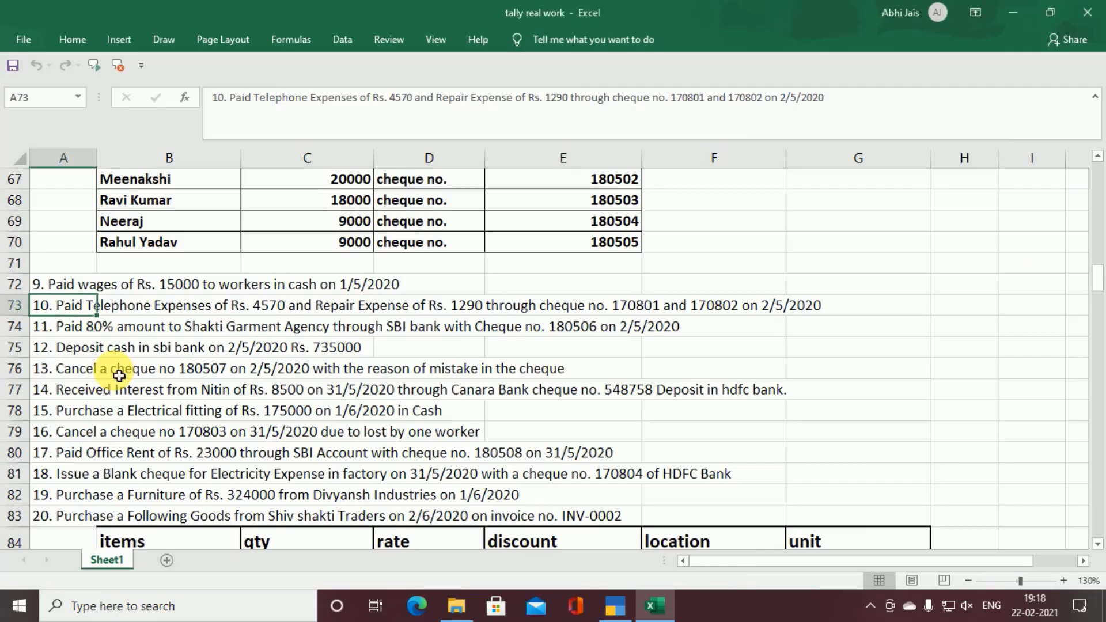
key("alt+Tab")
key("F2")
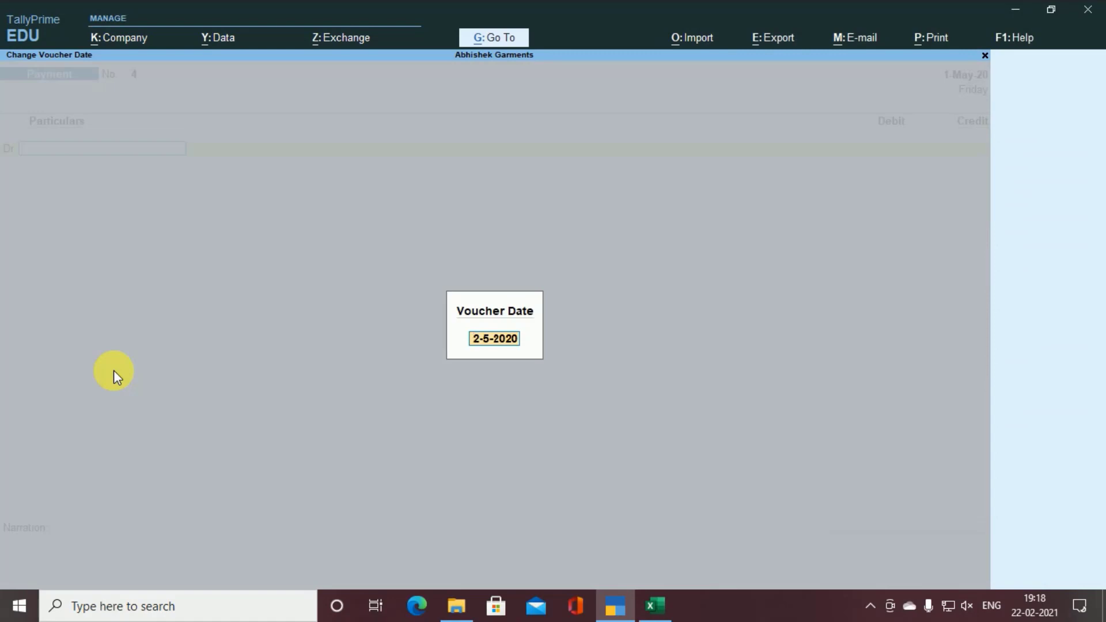
key("Return")
Step: Recheck transaction 10 in Excel, and start a new debit ledger named Telephone Exp in TallyPrime
key("alt+Tab")
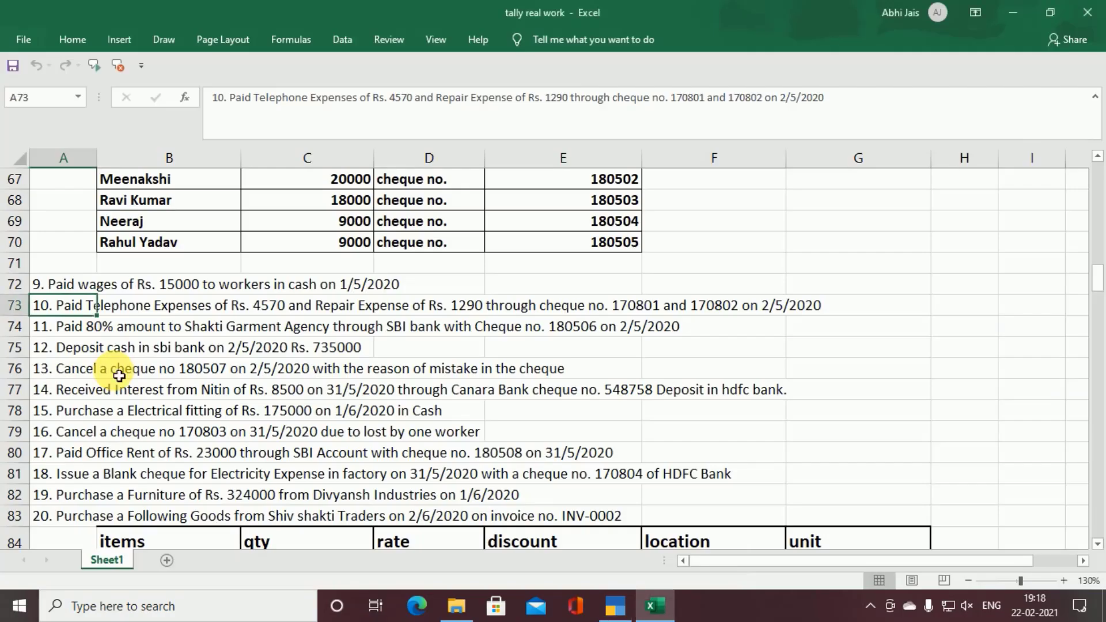
key("alt+Tab")
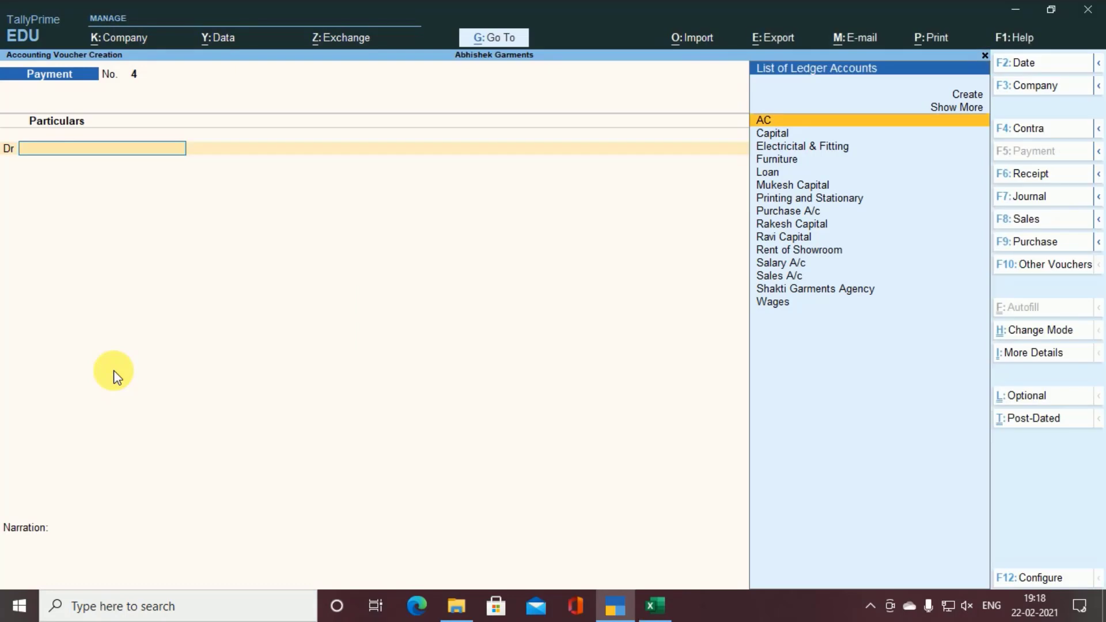
key("alt+c")
type("Re")
key("BackSpace")
key("BackSpace")
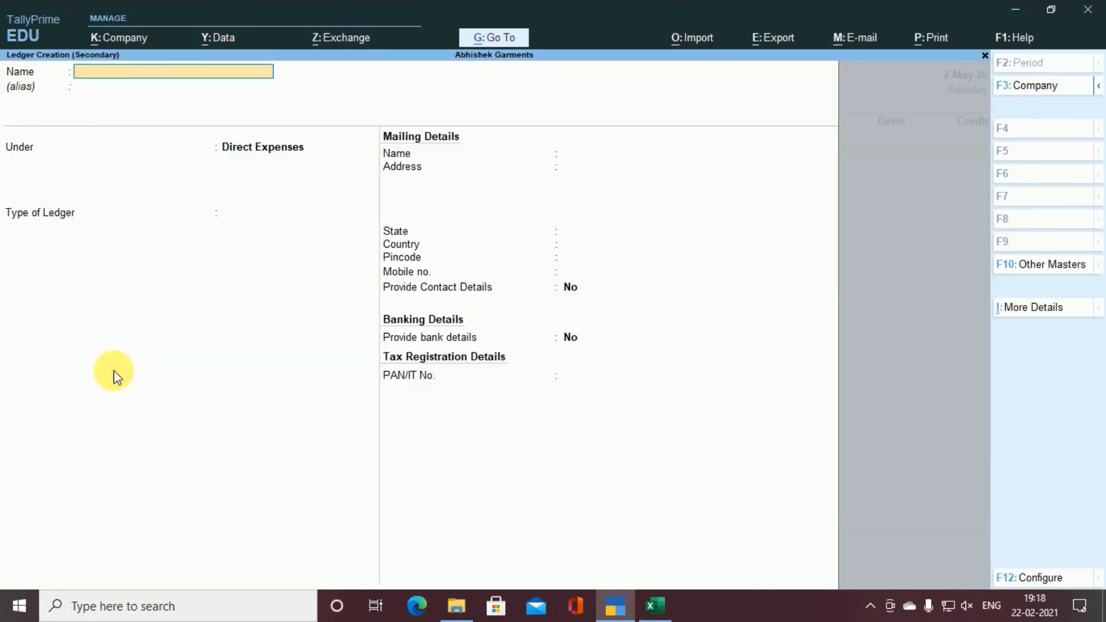
type("Telepho")
key("BackSpace")
type("hone Ep")
key("BackSpace")
type("xp")
key("Return")
Step: Place the Telephone Exp ledger under Indirect Expenses, keep its remaining defaults, and save it into the payment voucher
type("In")
key("Down")
key("Down")
key("Down")
key("Return")
key("Return")
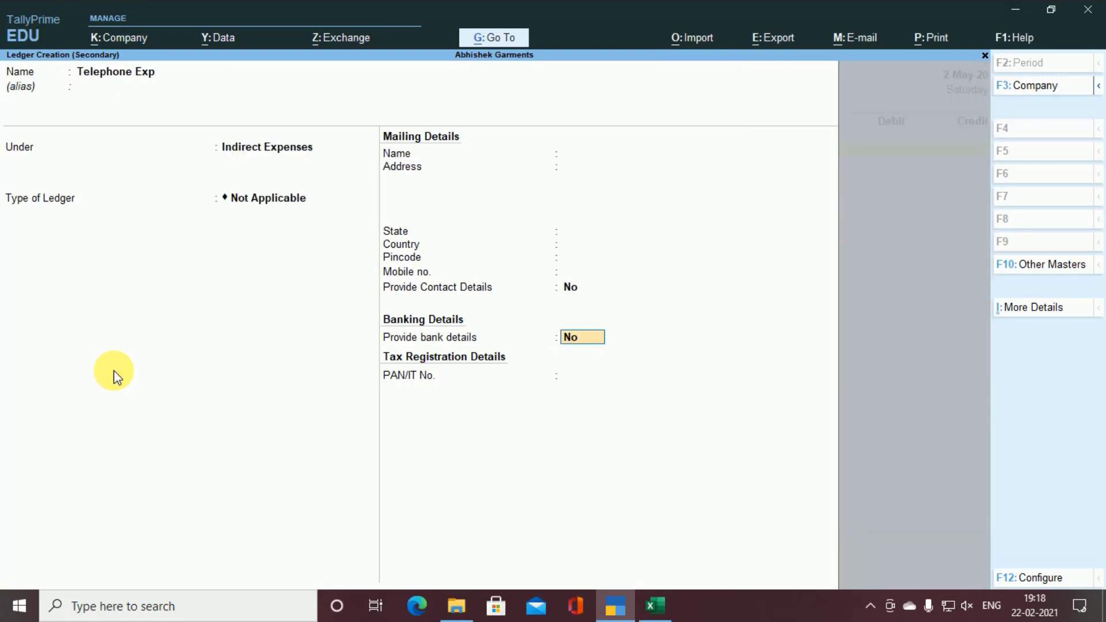
key("Return")
key("Return")
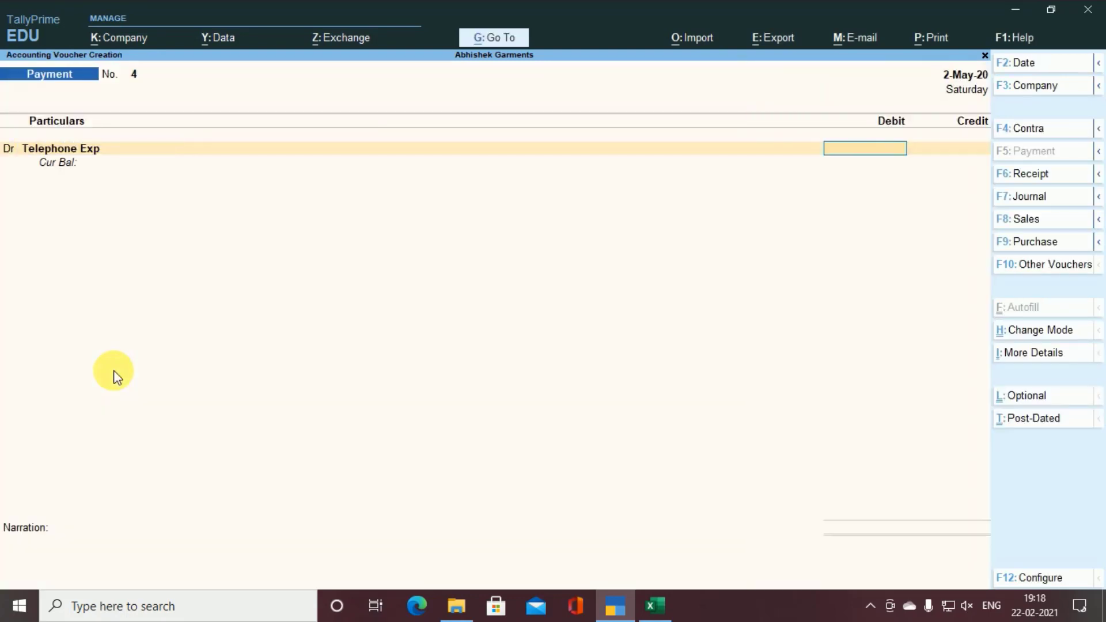
Step: Recheck the telephone expense in Excel's transaction 10, and debit Telephone Exp with 4570 in the TallyPrime payment voucher
key("alt+Tab")
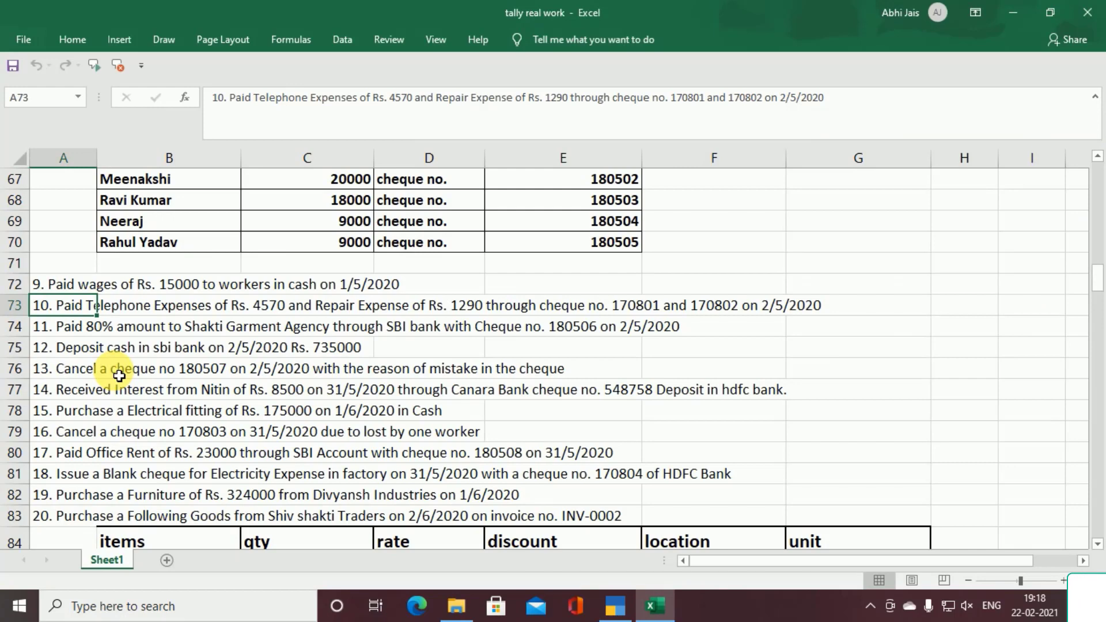
key("alt+Tab")
type("4,570")
key("Return")
Step: Add a second debit line to the payment voucher and start a new ledger for it named Repair Exp, as transaction 10 in Excel specifies
type("d")
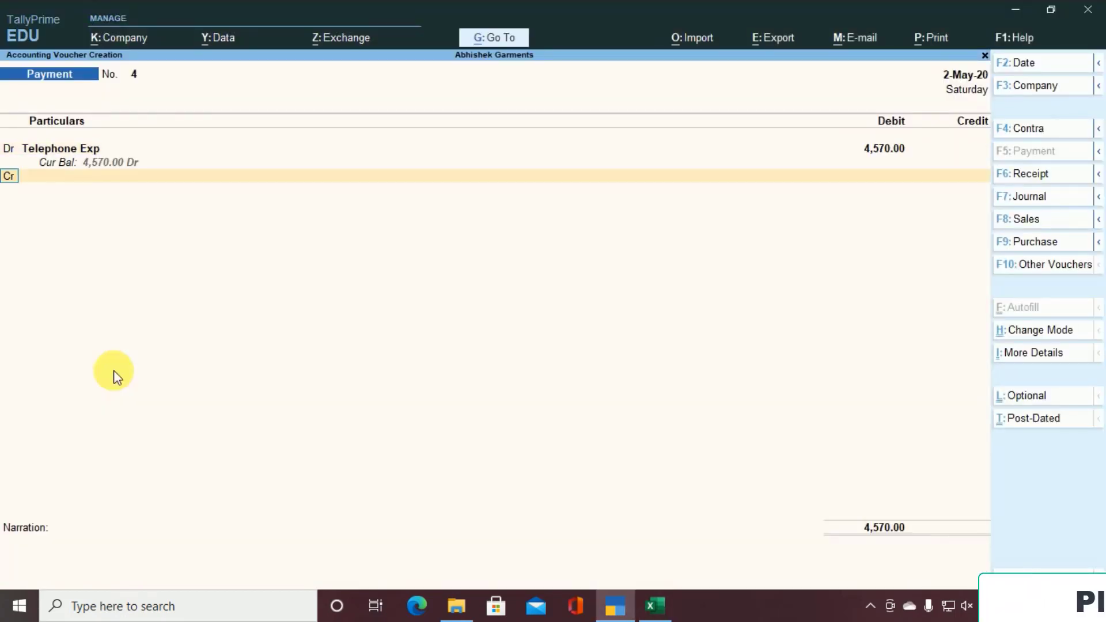
key("Return")
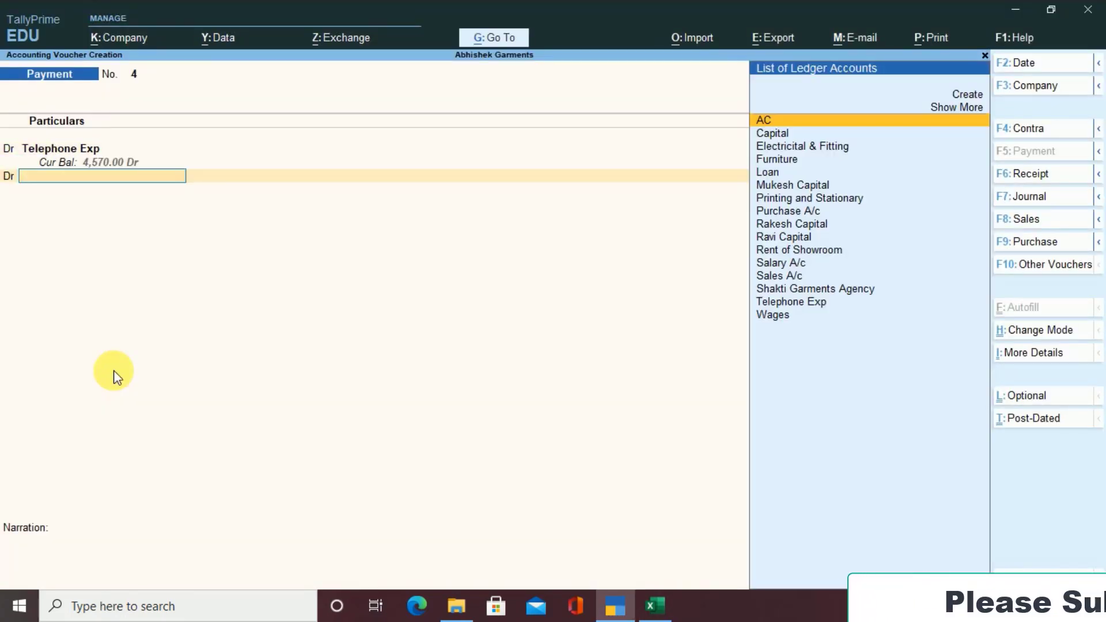
key("alt+c")
key("alt+Tab")
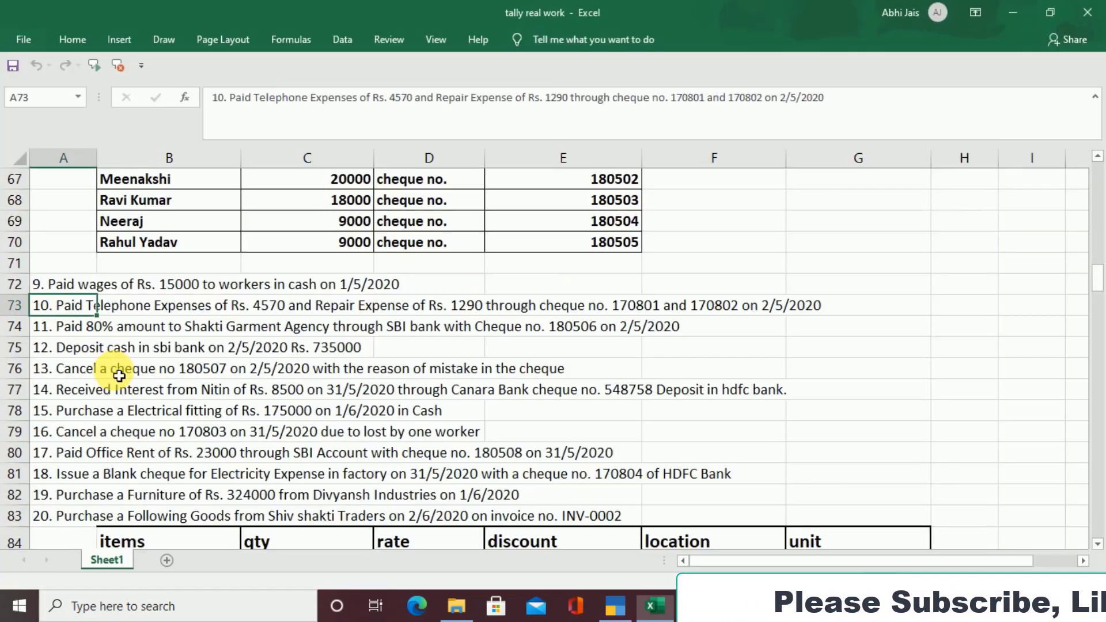
key("alt+Tab")
type("Re")
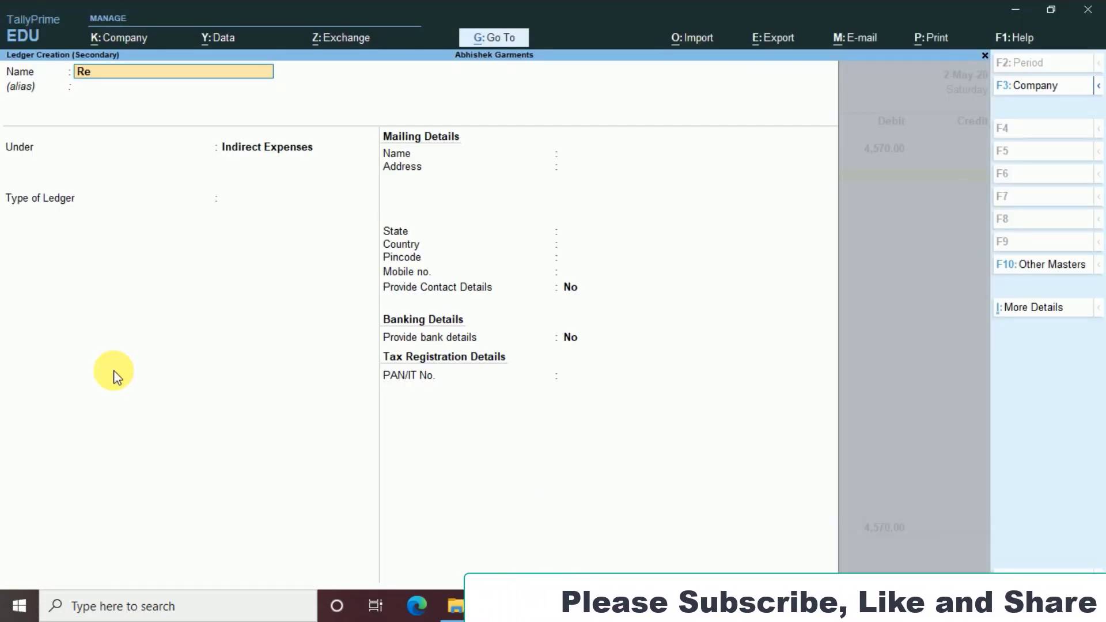
type("pair Exp")
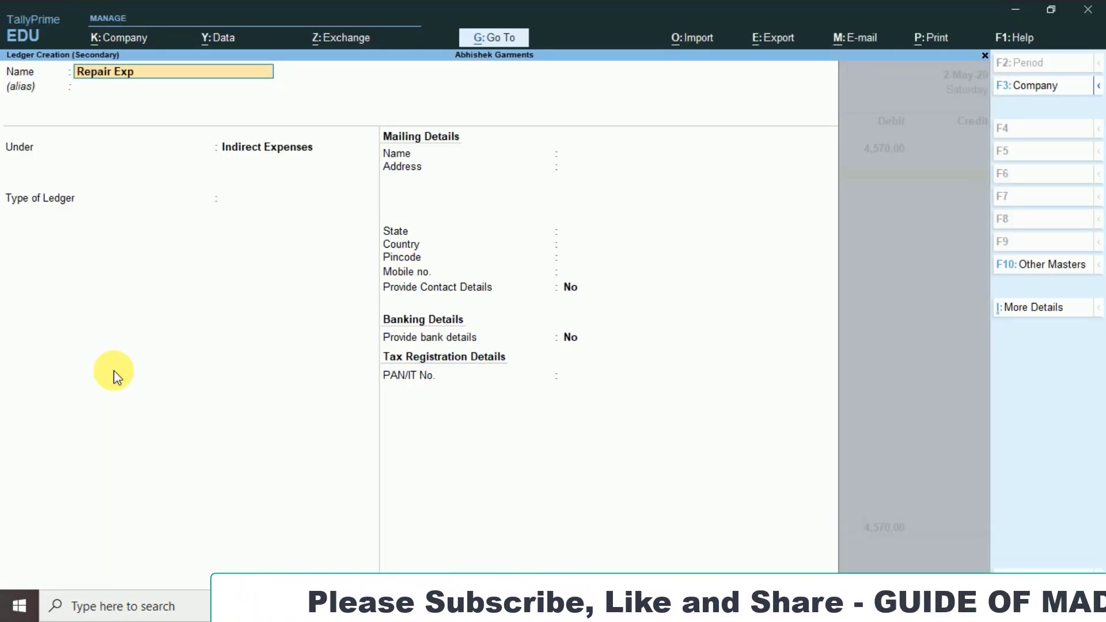
Step: Keep the Repair Exp ledger under Indirect Expenses with its remaining defaults, and save it into the payment voucher
key("Return")
key("Return")
key("Return")
key("Return")
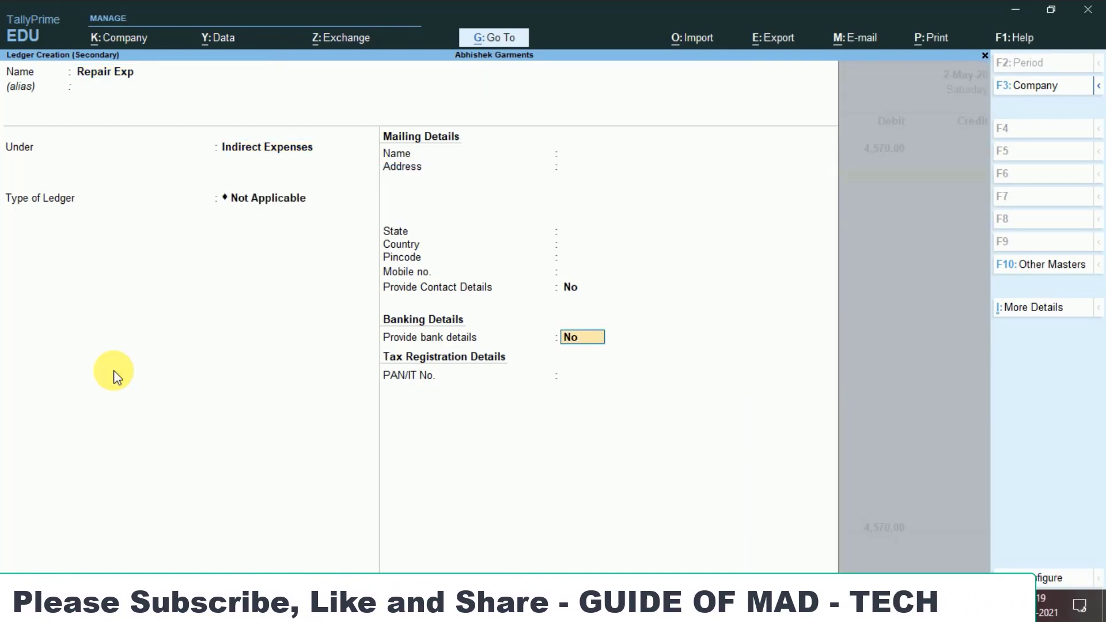
key("ctrl+a")
key("Return")
Step: Recheck the repair expense in Excel's transaction 10, and debit Repair Exp with 1290 in the TallyPrime voucher
key("alt+Tab")
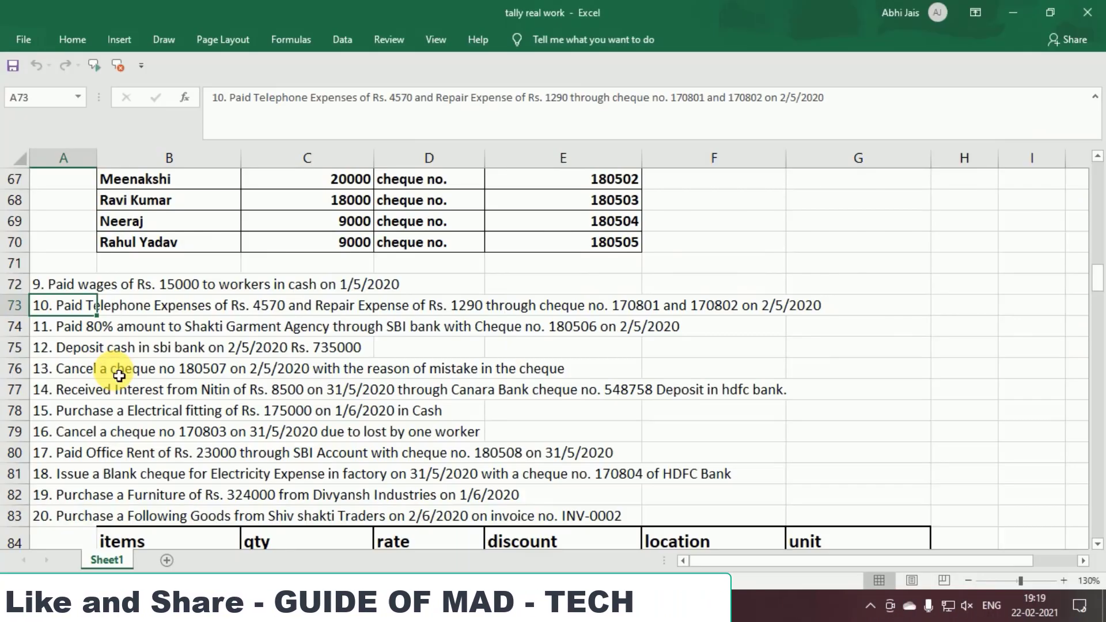
key("alt+Tab")
type("1290")
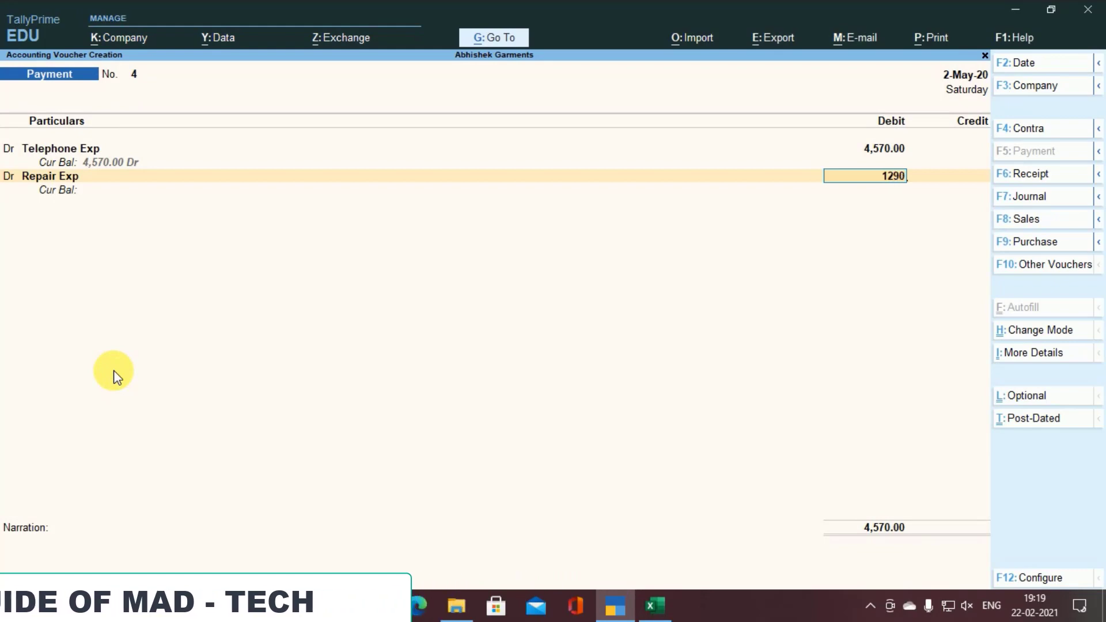
key("Return")
Step: Match transaction 10's cheque numbers to the bank cheque ranges in Excel, and credit Hdfc Current Accounts with 5860 in the TallyPrime voucher
key("alt+Tab")
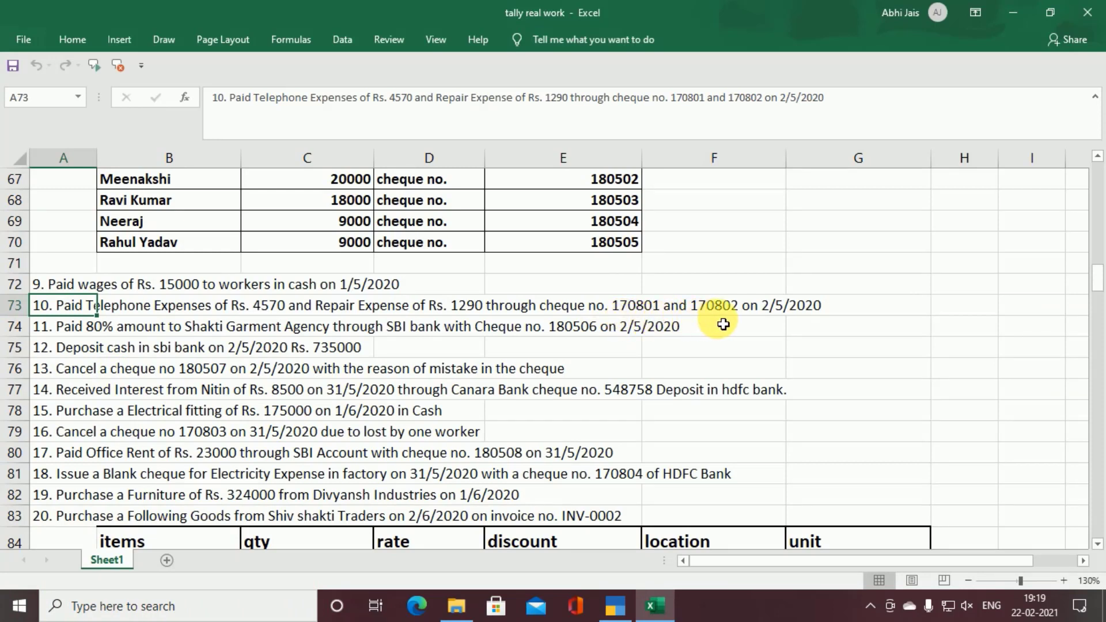
scroll(722, 325, "up", 1)
scroll(722, 325, "up", 2)
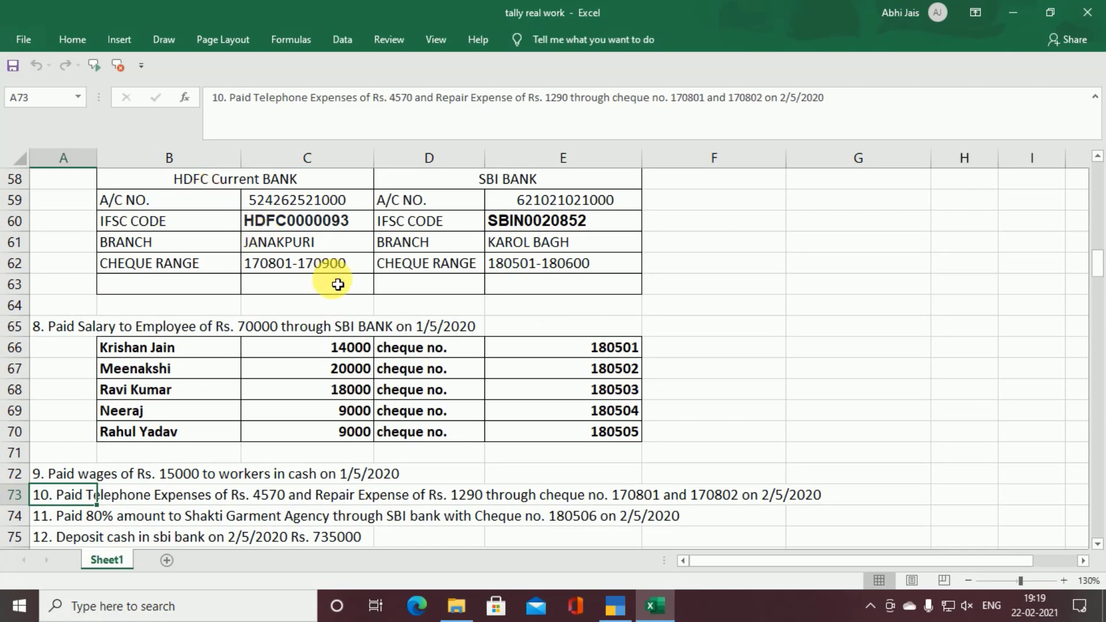
scroll(322, 271, "down", 2)
key("alt+Tab")
type("H")
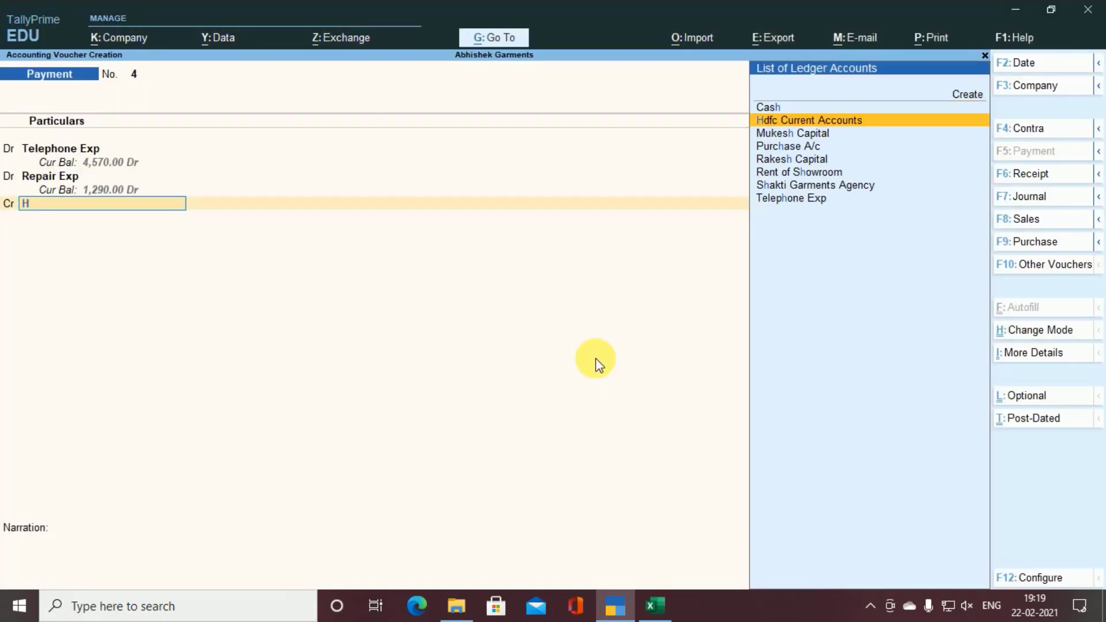
key("Return")
key("Return")
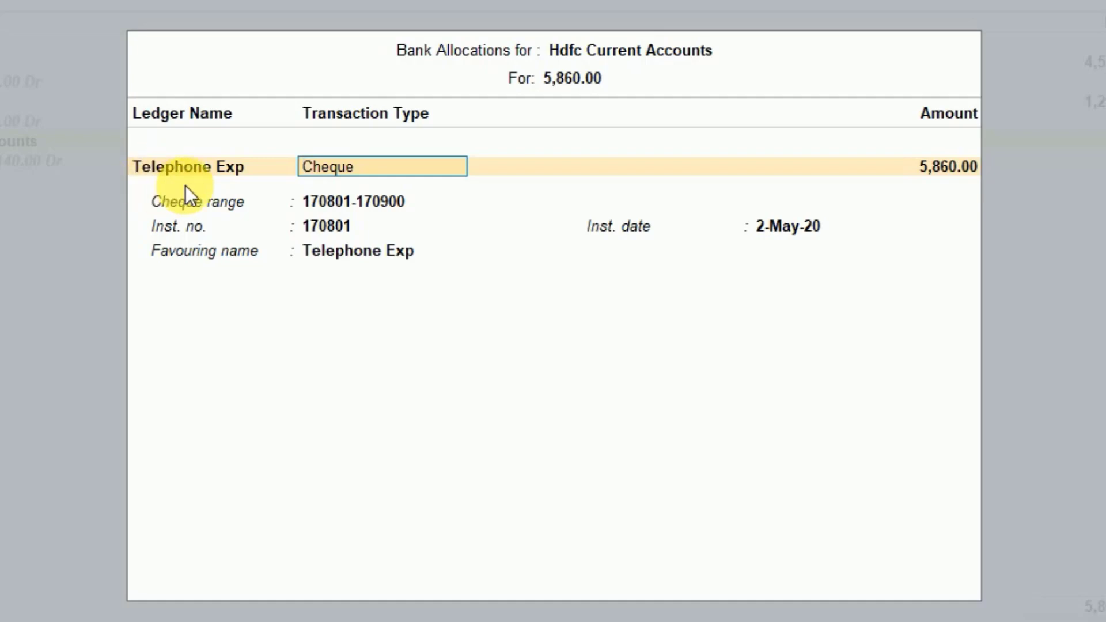
Step: Allocate 4570 of the bank payment to Telephone Exp by cheque 170801, keeping the 2-May-20 date and the favouring name
key("Return")
type("4,57")
type("0")
key("Return")
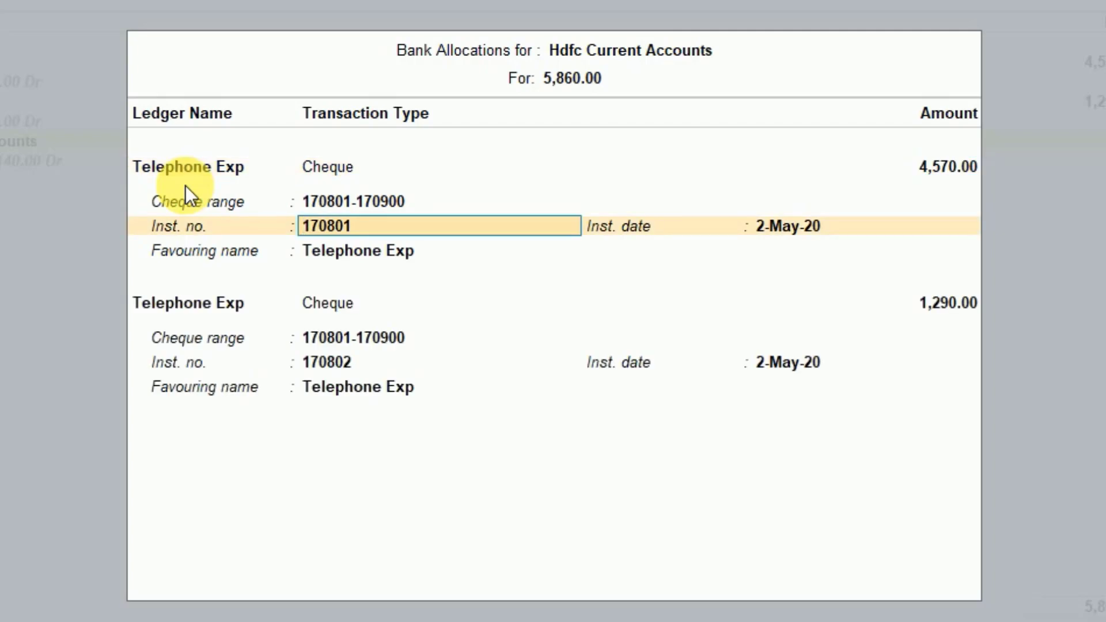
key("Return")
key("Return")
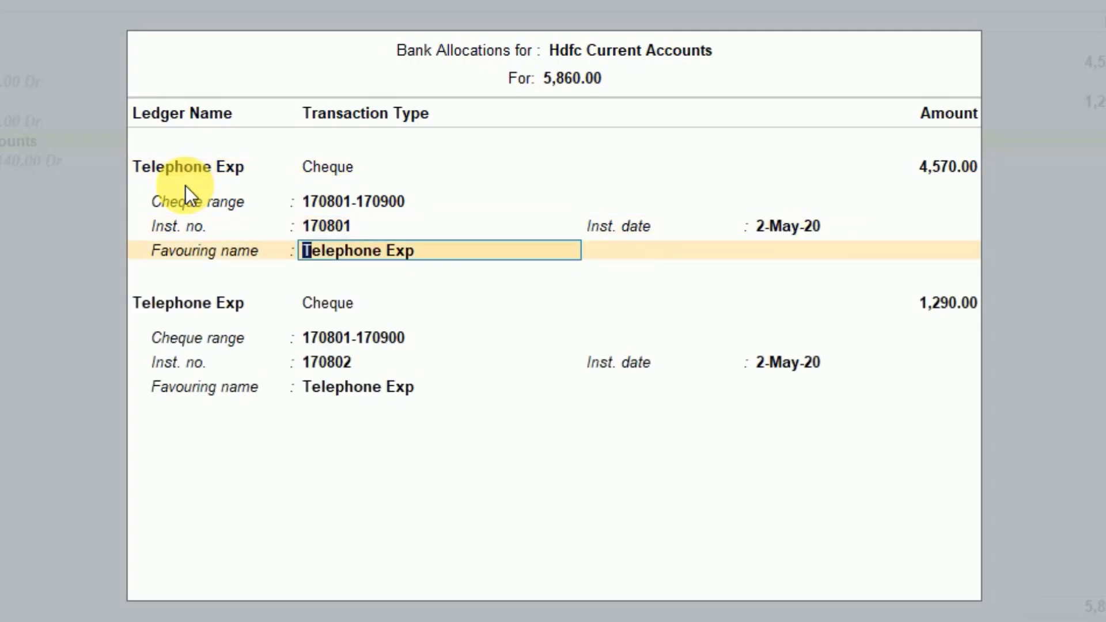
key("Return")
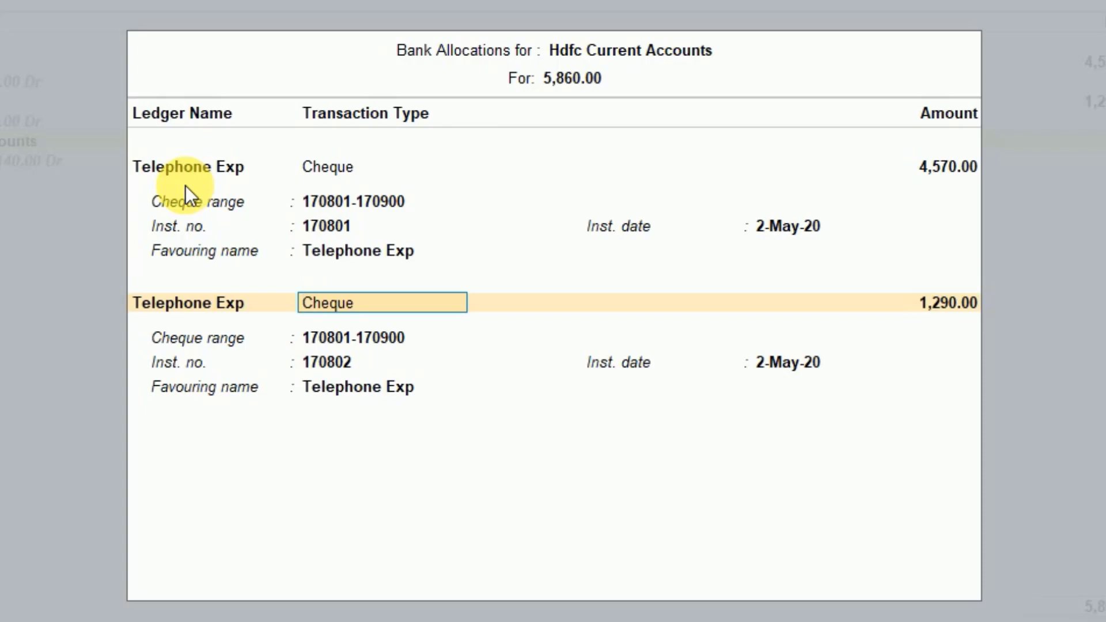
Step: Change the ledger of the second bank allocation, for 1290, to Repair Exp
key("BackSpace")
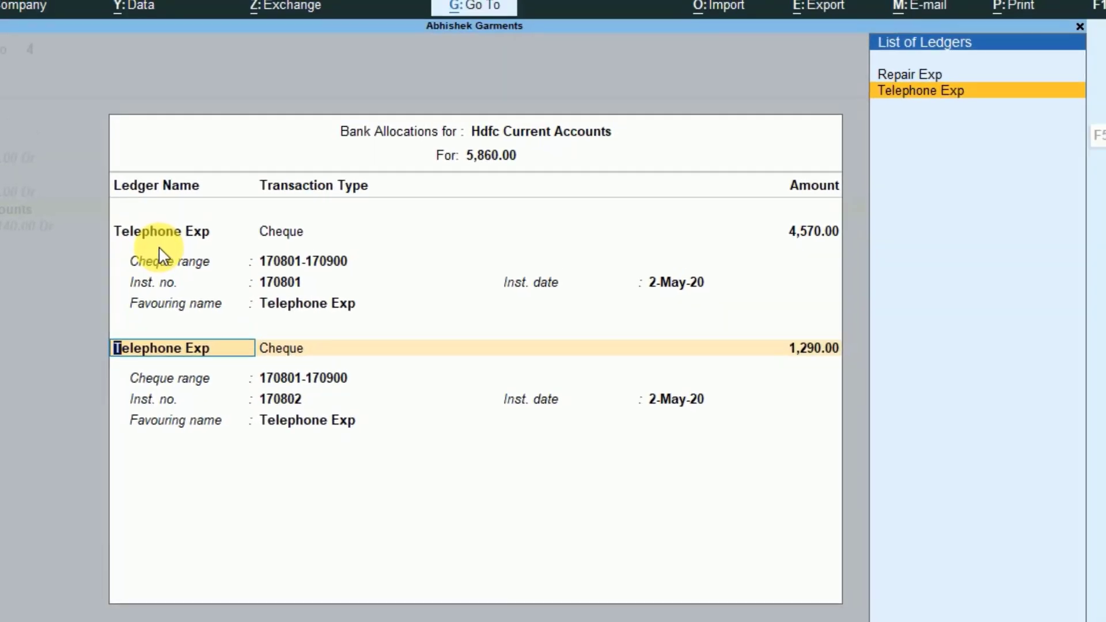
key("Up")
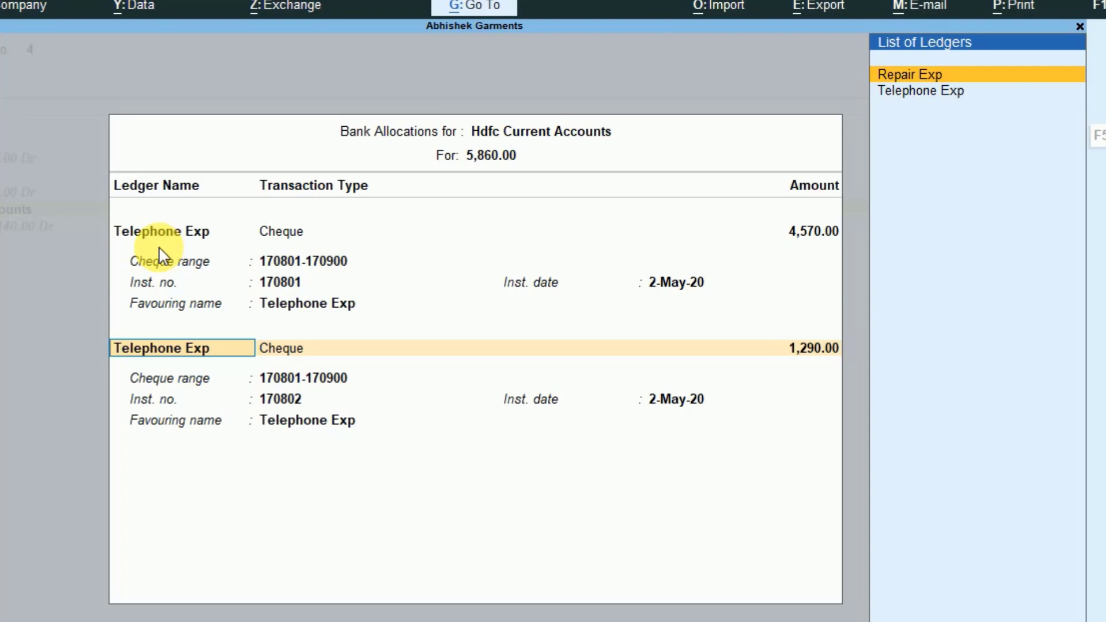
key("Return")
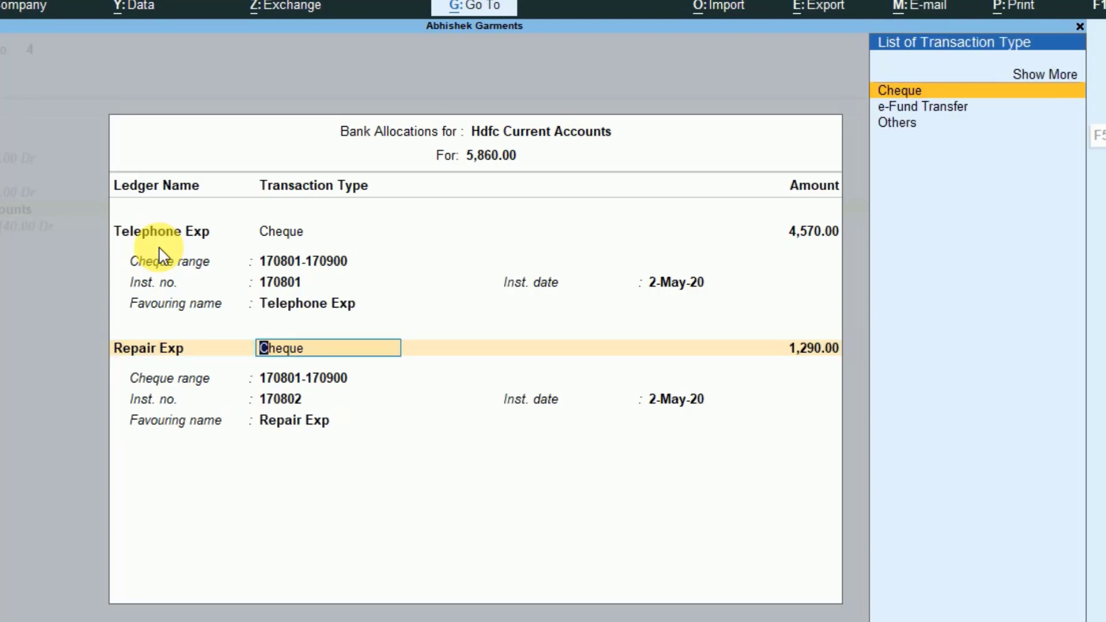
Step: Accept cheque 170802 with its default details for Repair Exp, and save the payment voucher without a narration
key("Return")
key("Return")
key("Return")
key("Return")
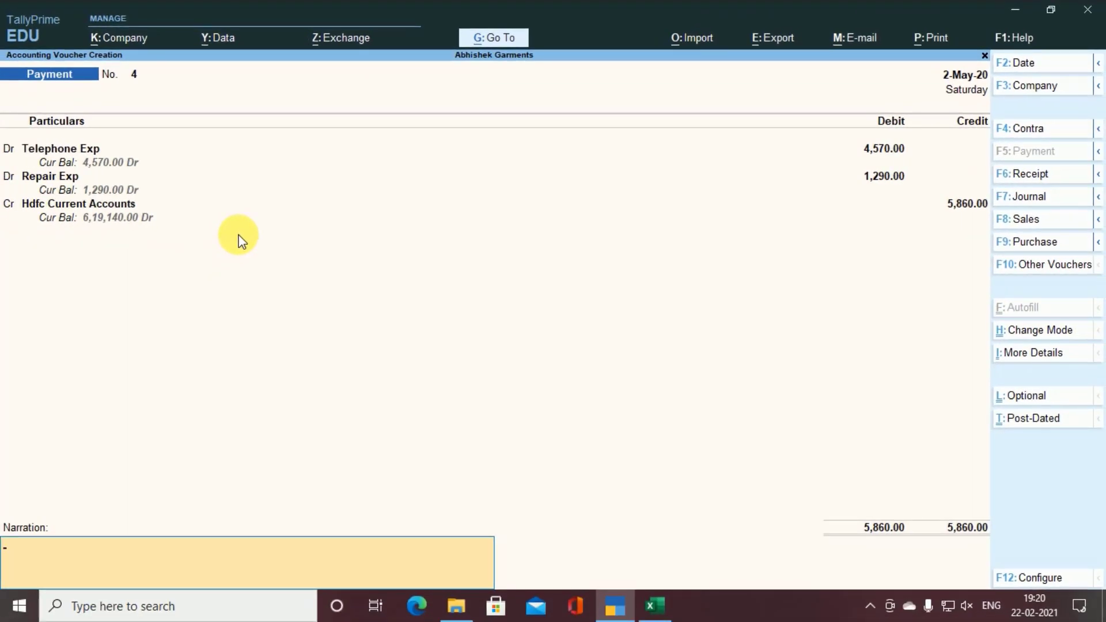
key("Return")
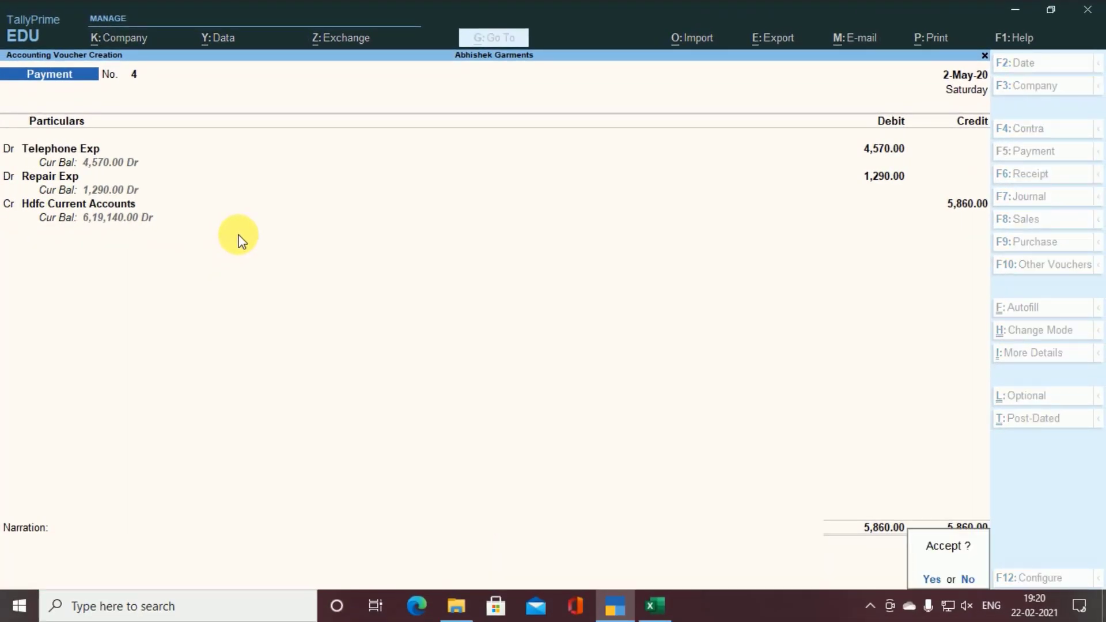
key("Return")
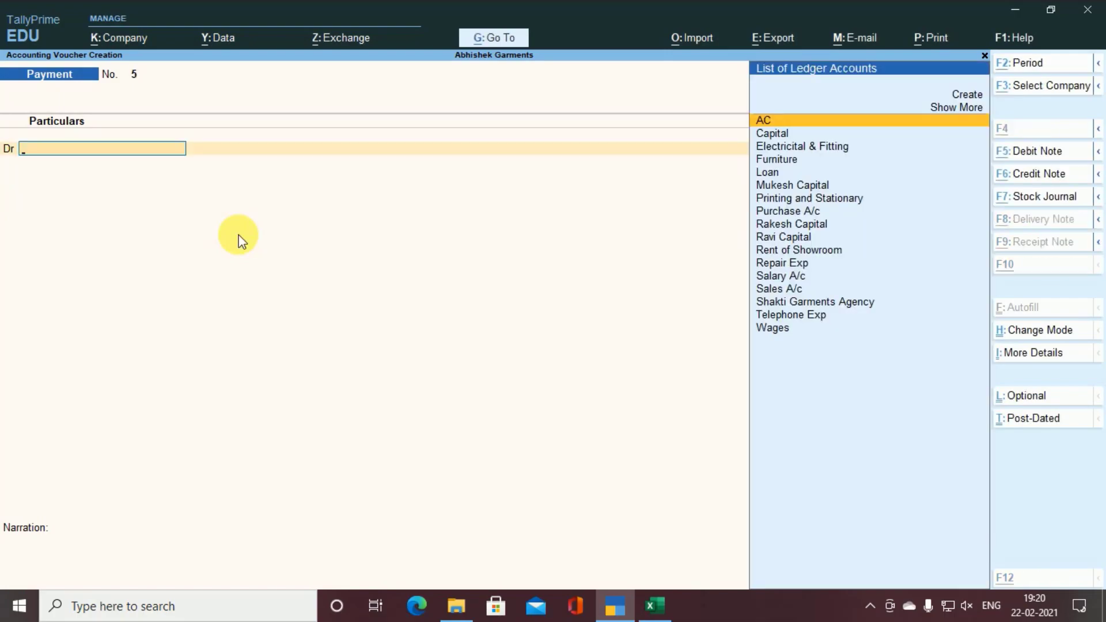
Step: Read transaction 11 in Excel, review the earlier credit purchase from Shakti Garments Agency, and make the transaction 11 line bold
key("alt+Tab")
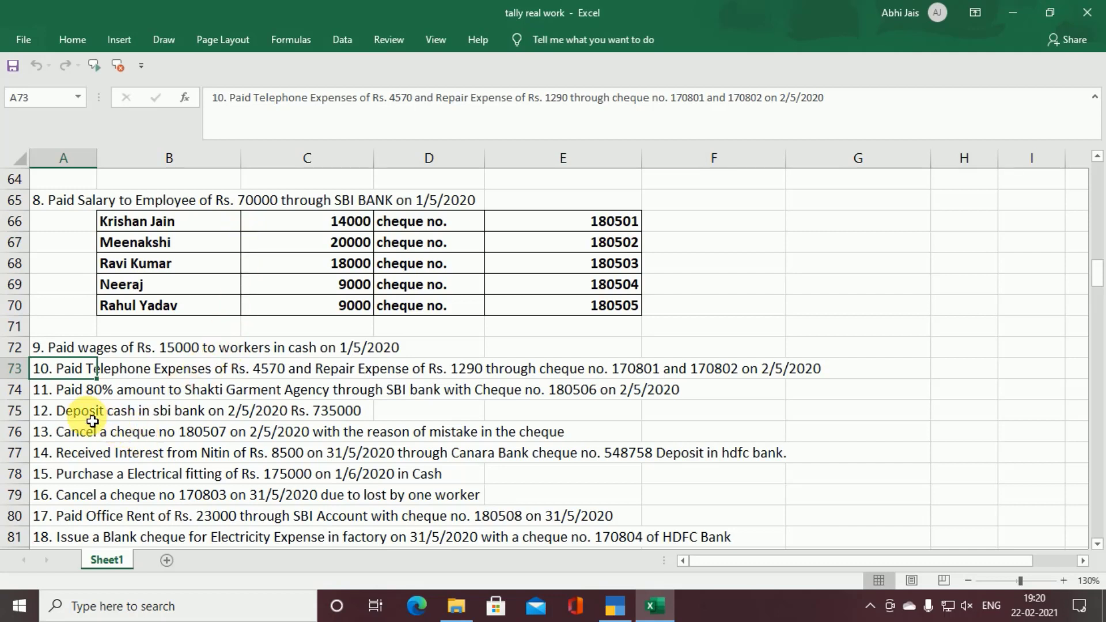
left_click(43, 390)
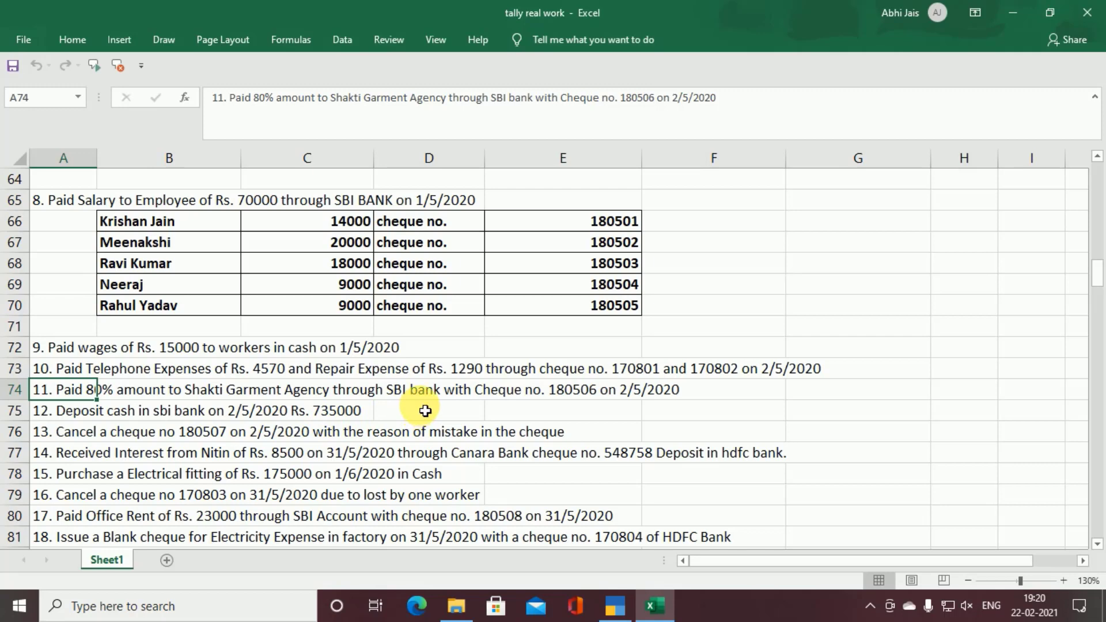
scroll(425, 411, "up", 1)
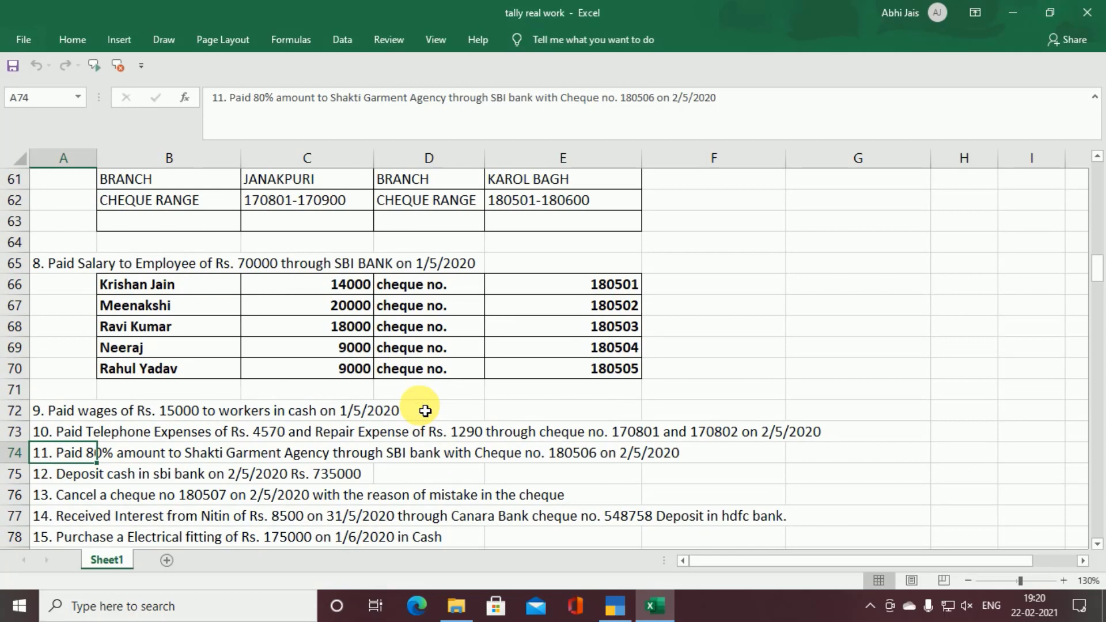
scroll(422, 408, "up", 5)
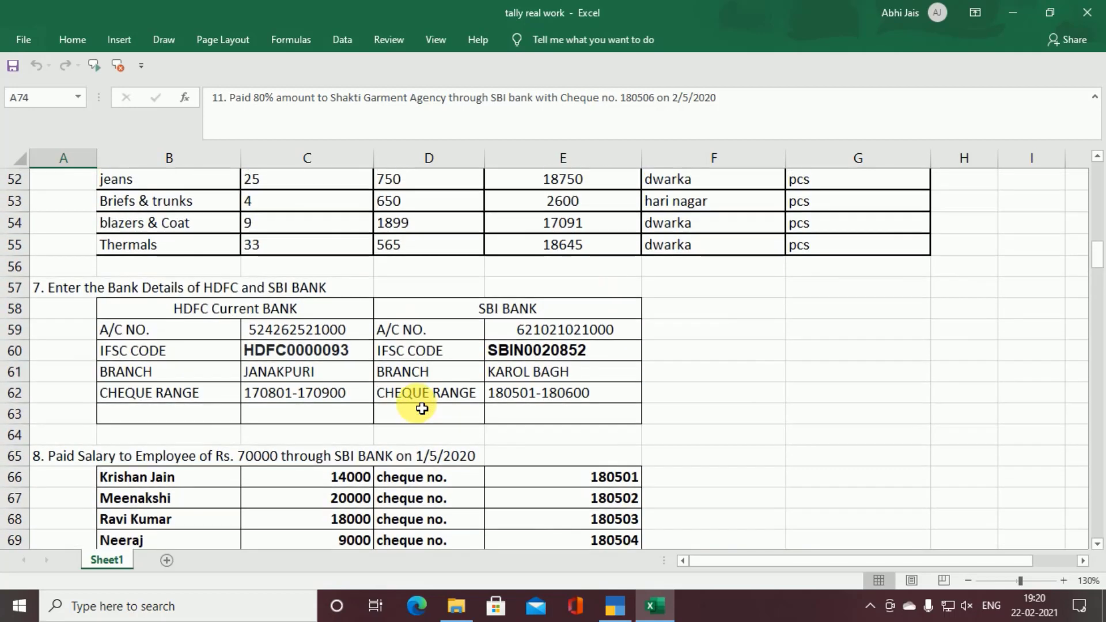
scroll(422, 408, "up", 6)
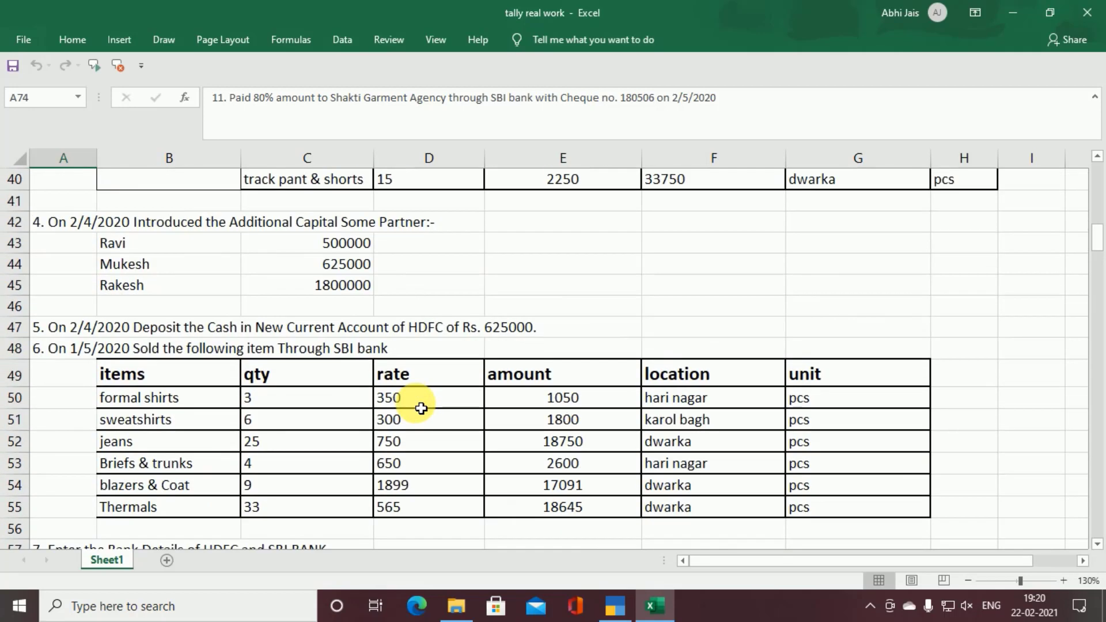
scroll(422, 403, "up", 6)
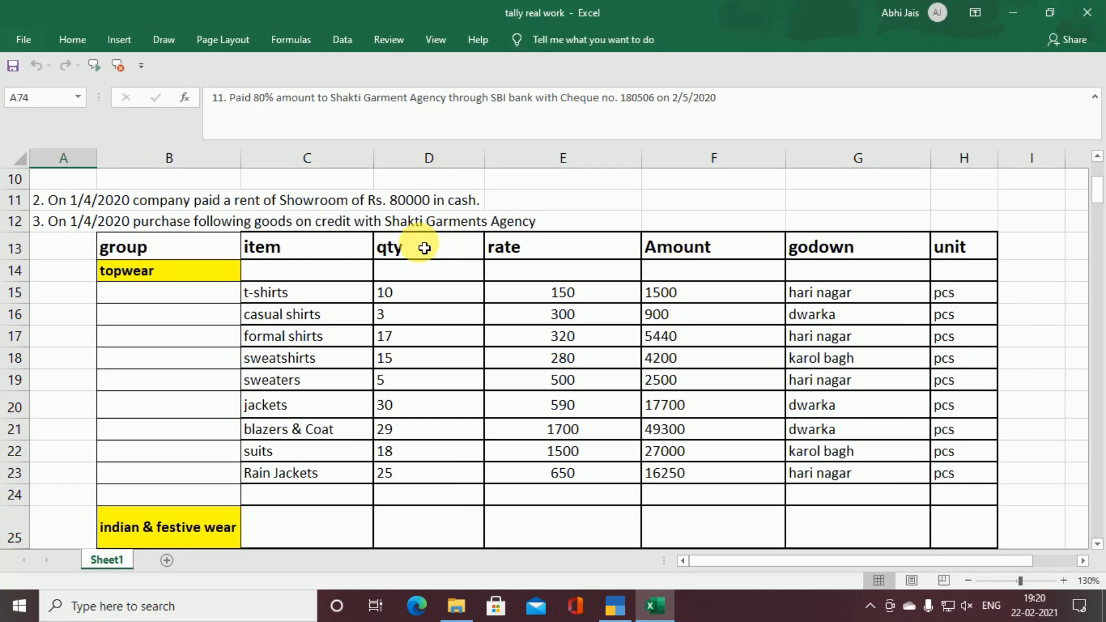
scroll(425, 248, "down", 8)
scroll(425, 248, "down", 3)
scroll(424, 249, "down", 8)
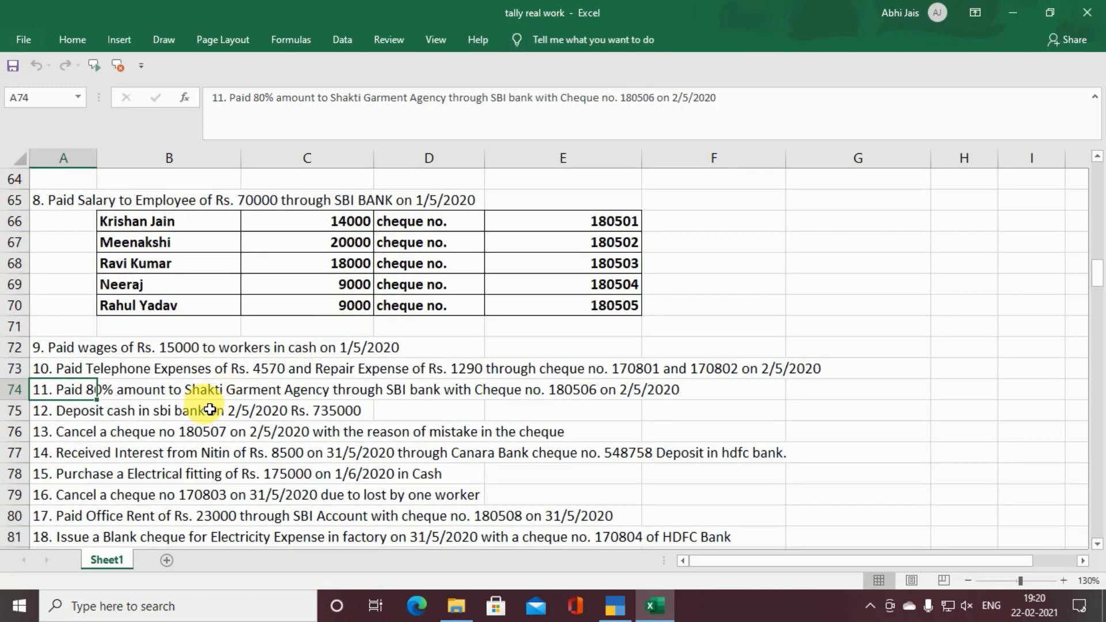
key("ctrl+b")
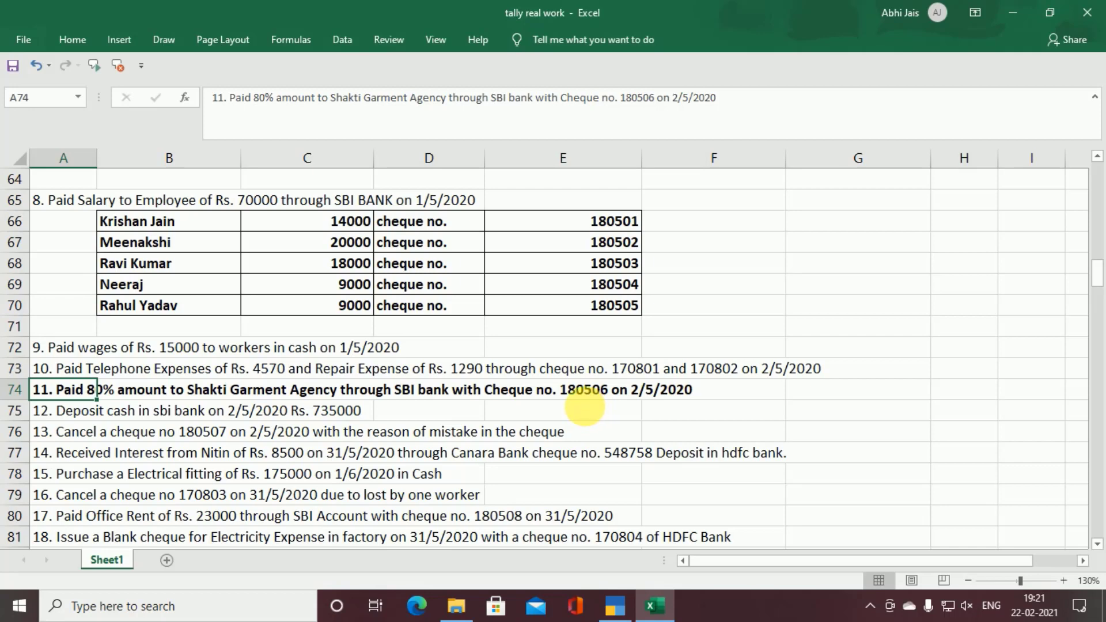
Step: Return to TallyPrime and choose Shakti Garments Agency as the debit ledger of the new payment voucher
key("alt+Tab")
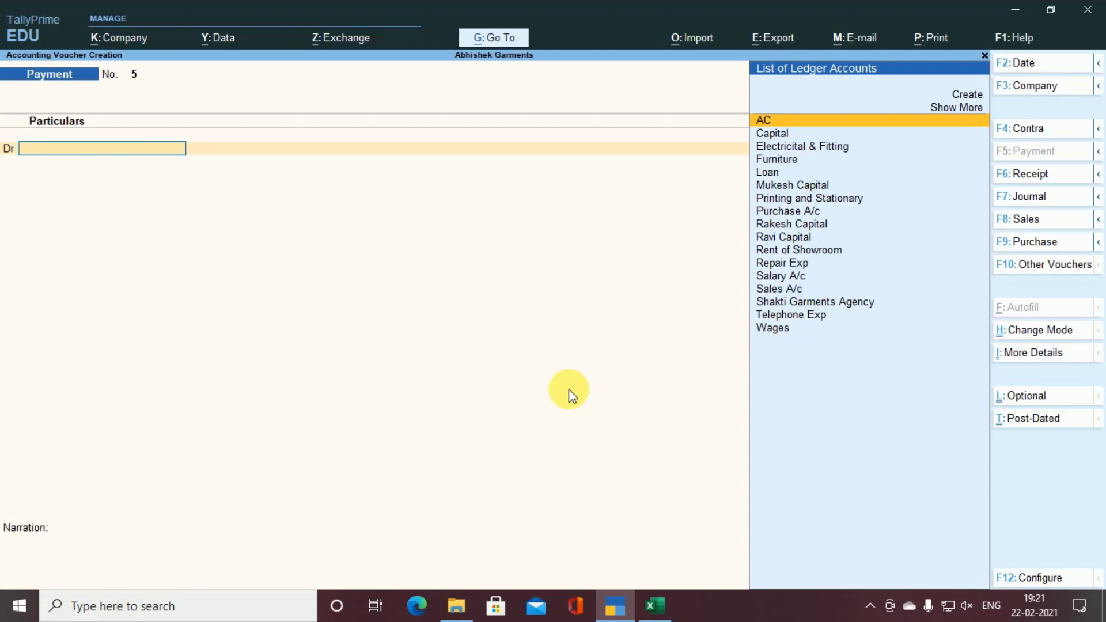
type("s")
key("Down")
key("Down")
key("Return")
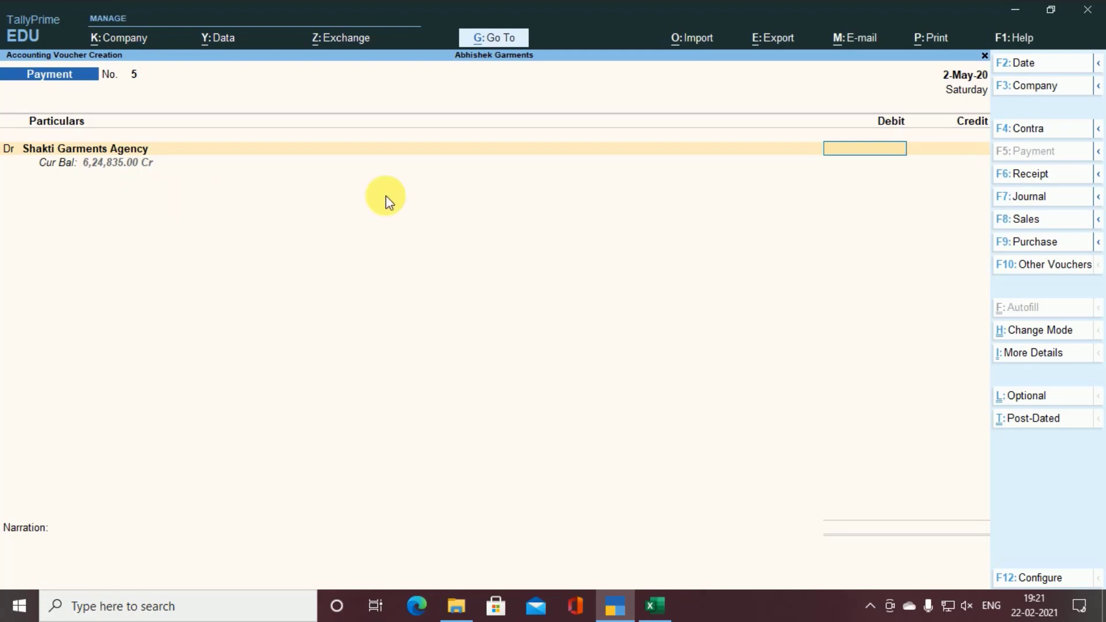
Step: Calculate 624835*80% in the built-in calculator and enter 499868 as the debit amount for Shakti Garments Agency
key("ctrl")
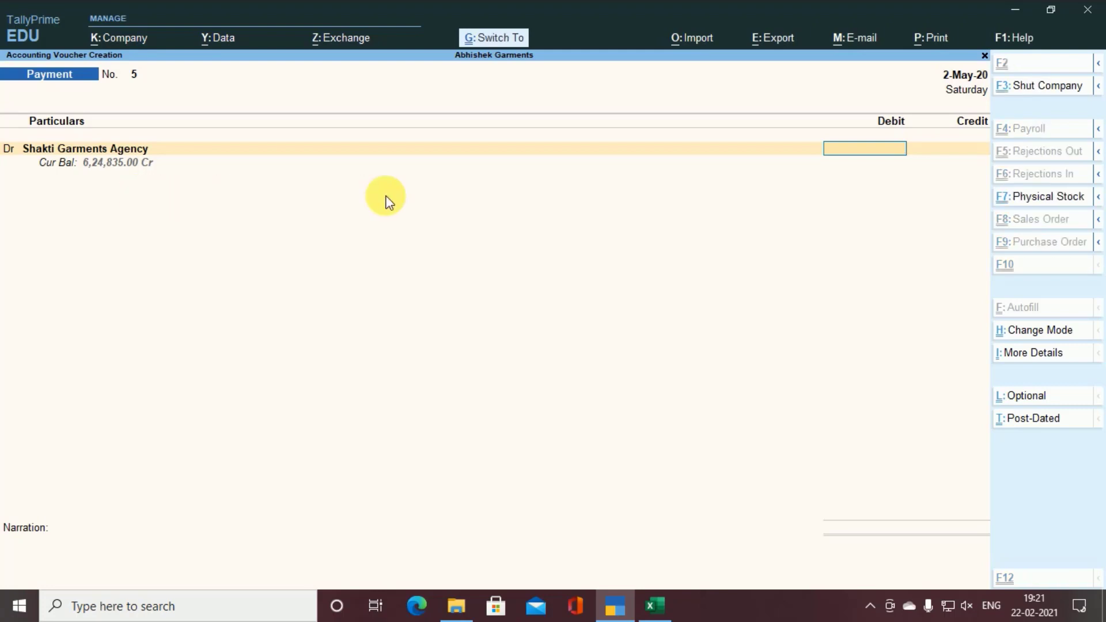
key("ctrl+n")
type("624835*80%")
key("Return")
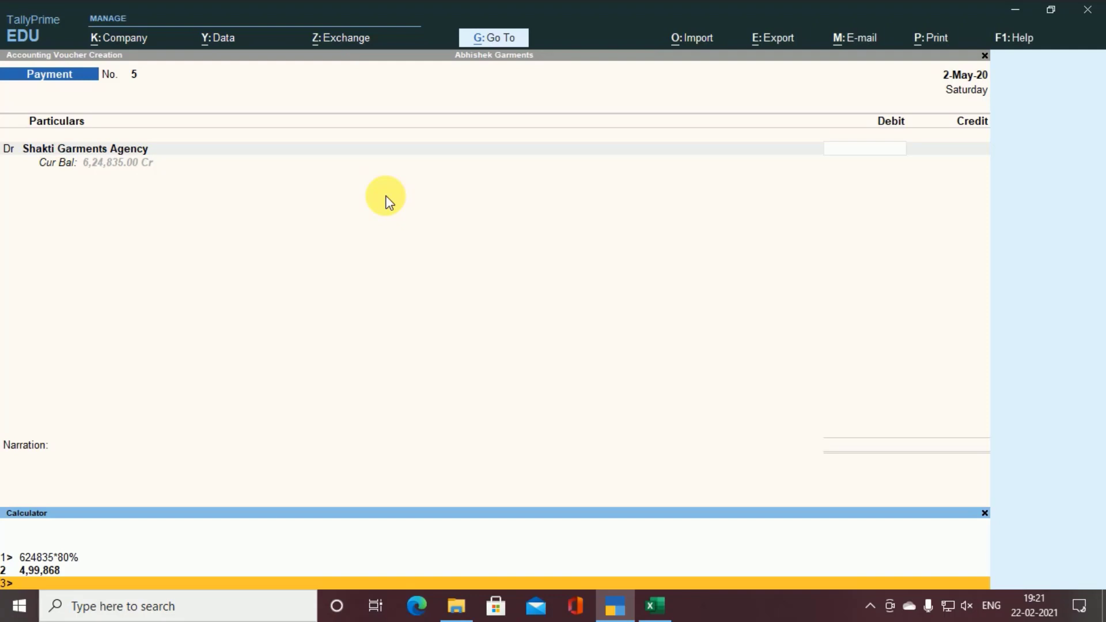
key("ctrl+m")
type("4")
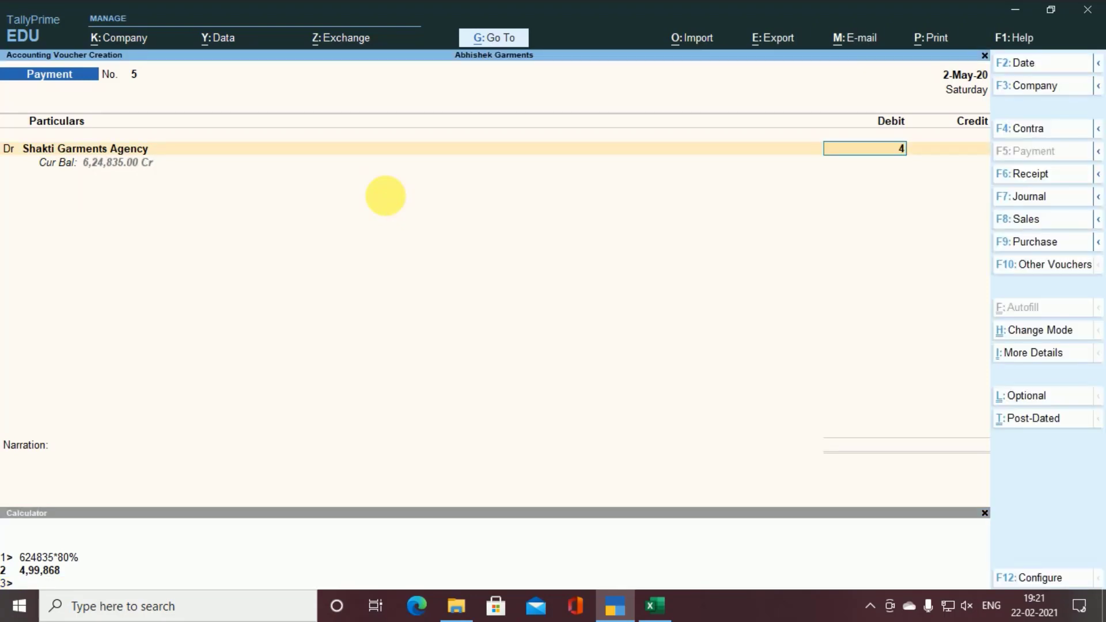
type("99868")
key("Return")
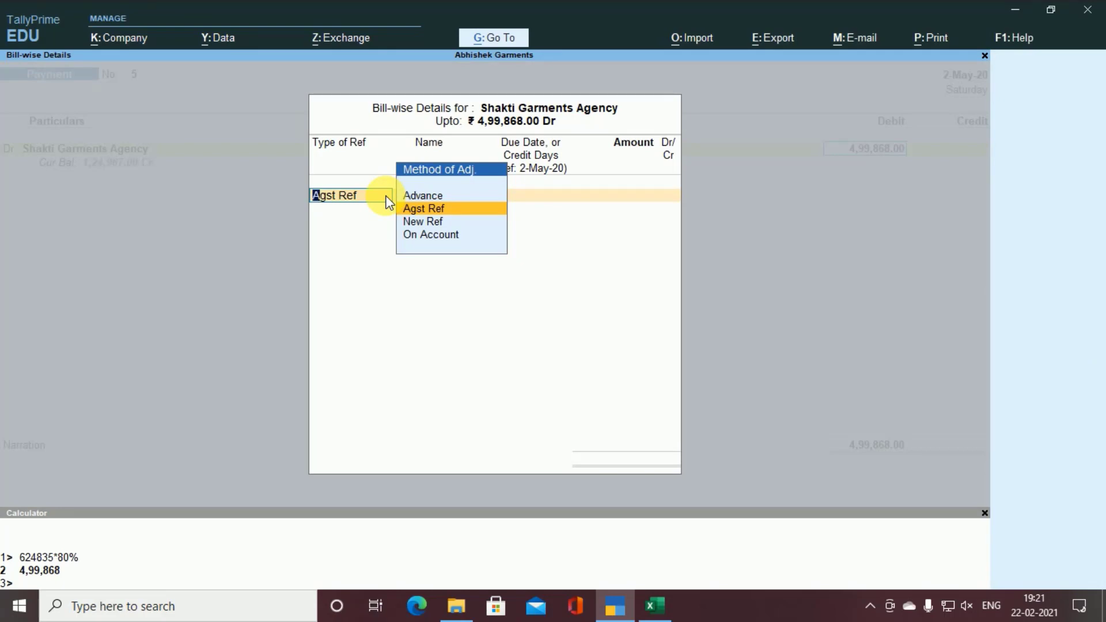
Step: Allocate the full 4,99,868 to Shakti Garments Agency as Agst Ref against pending bill 1
key("Return")
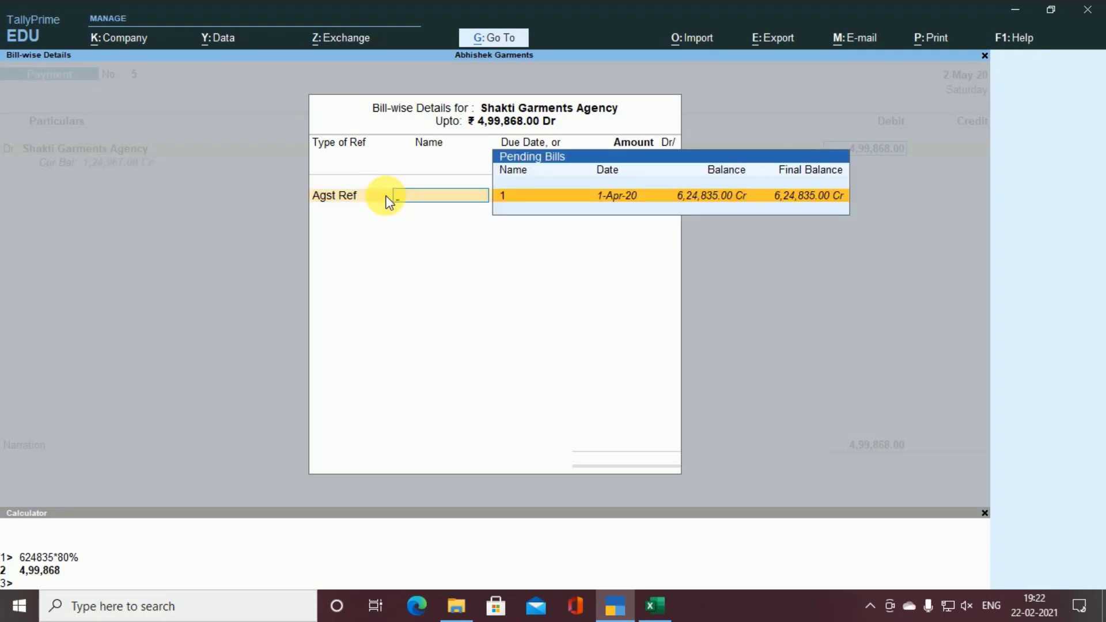
key("Return")
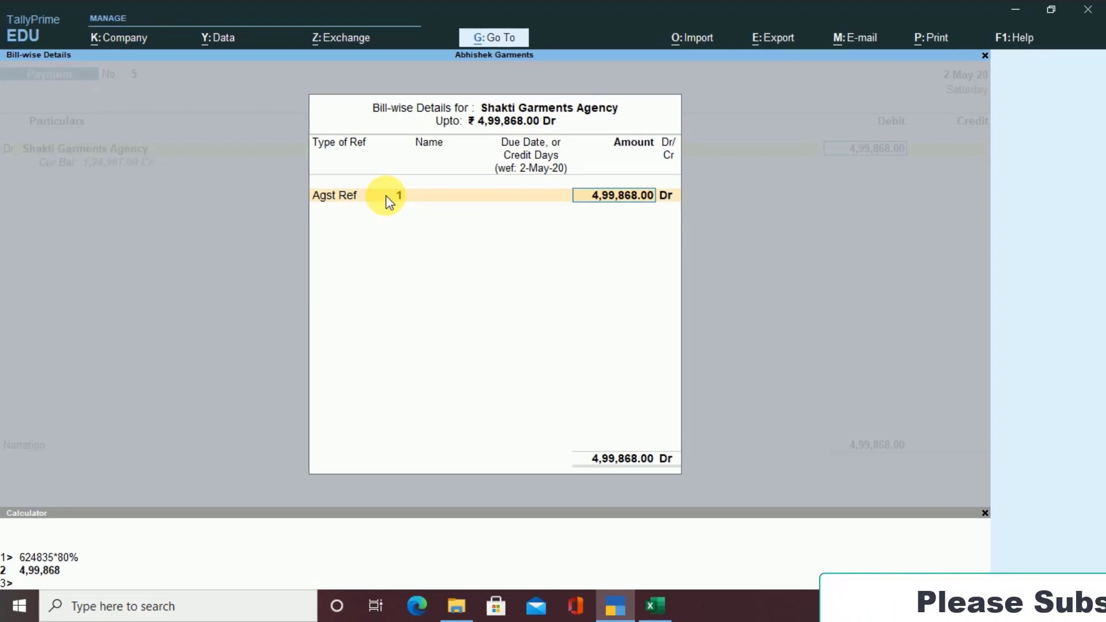
key("Return")
key("Return")
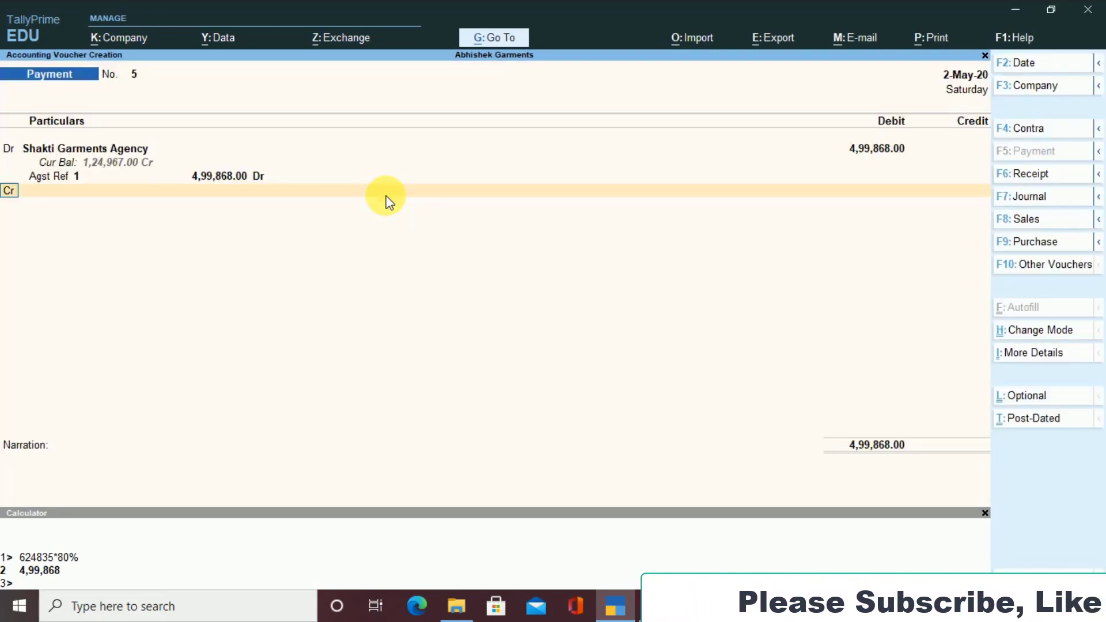
Step: Check transaction 11 in Excel, choose Sbi Bank as the credit ledger of the payment voucher, and close the calculator
key("Return")
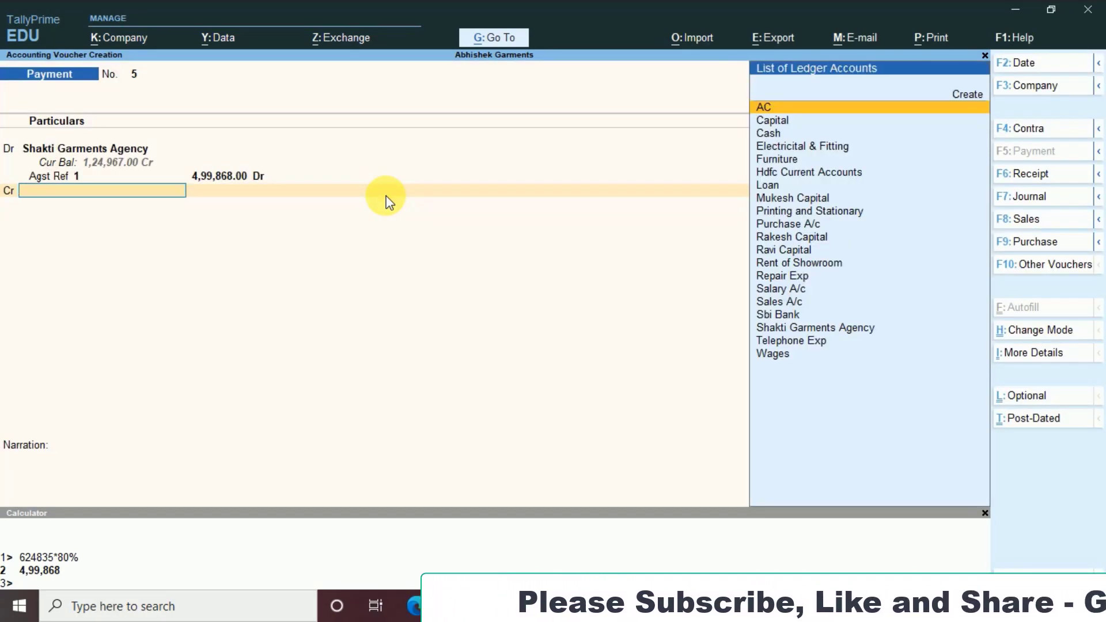
key("alt+Tab")
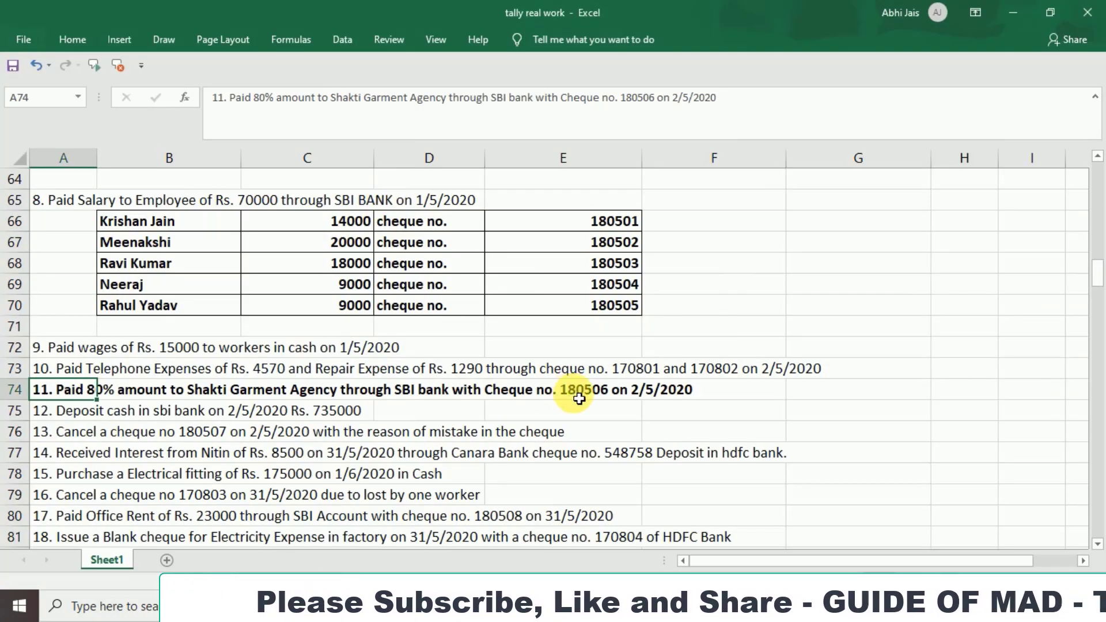
key("alt+Tab")
type("S")
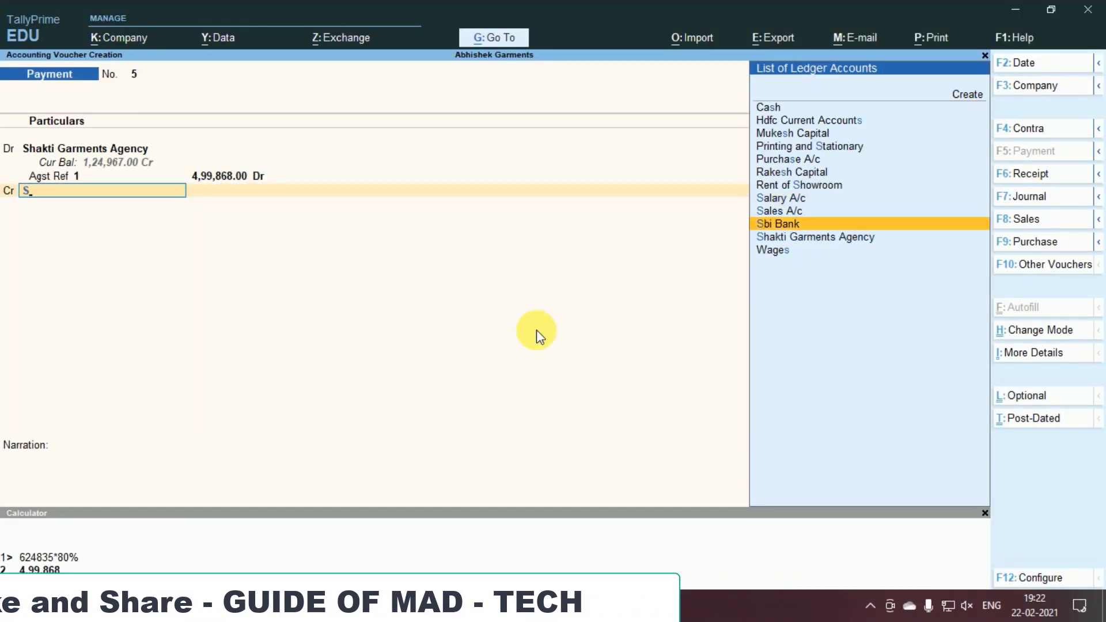
key("Return")
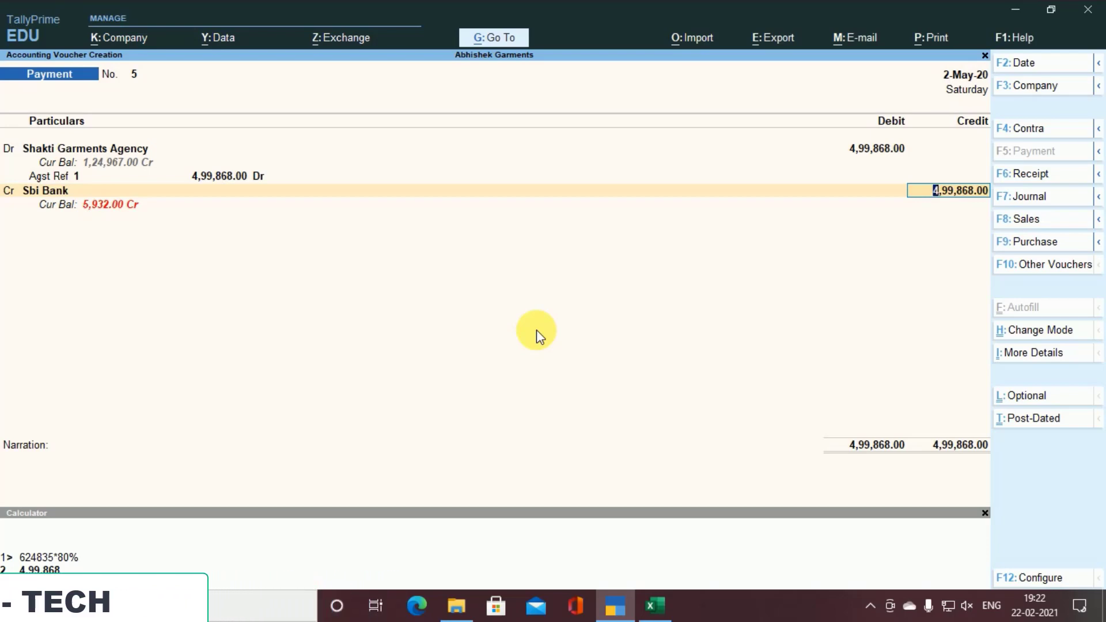
left_click(985, 514)
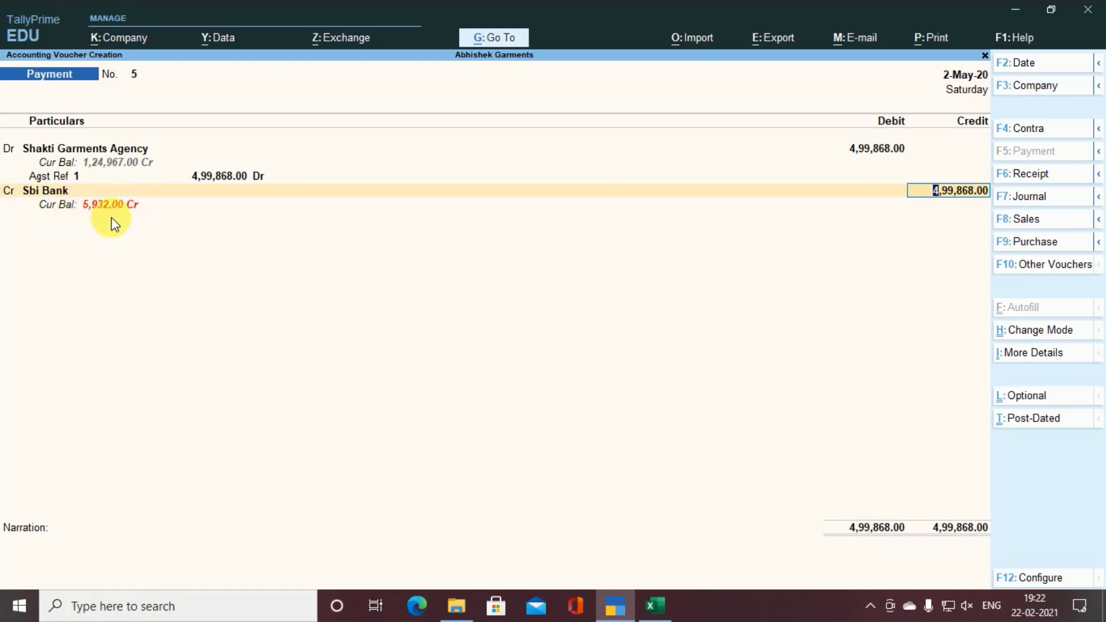
Step: Accept the 4,99,868 credit with cheque 180506 and its default bank details, and save the payment voucher without a narration
key("Return")
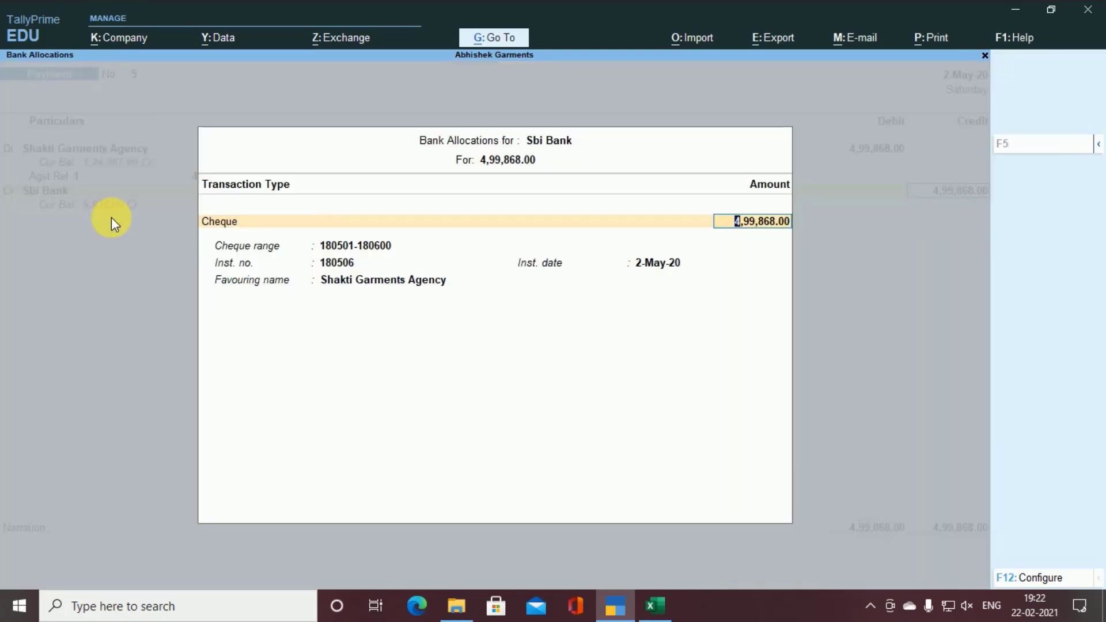
key("Return")
key("Return")
key("Return")
key("Return")
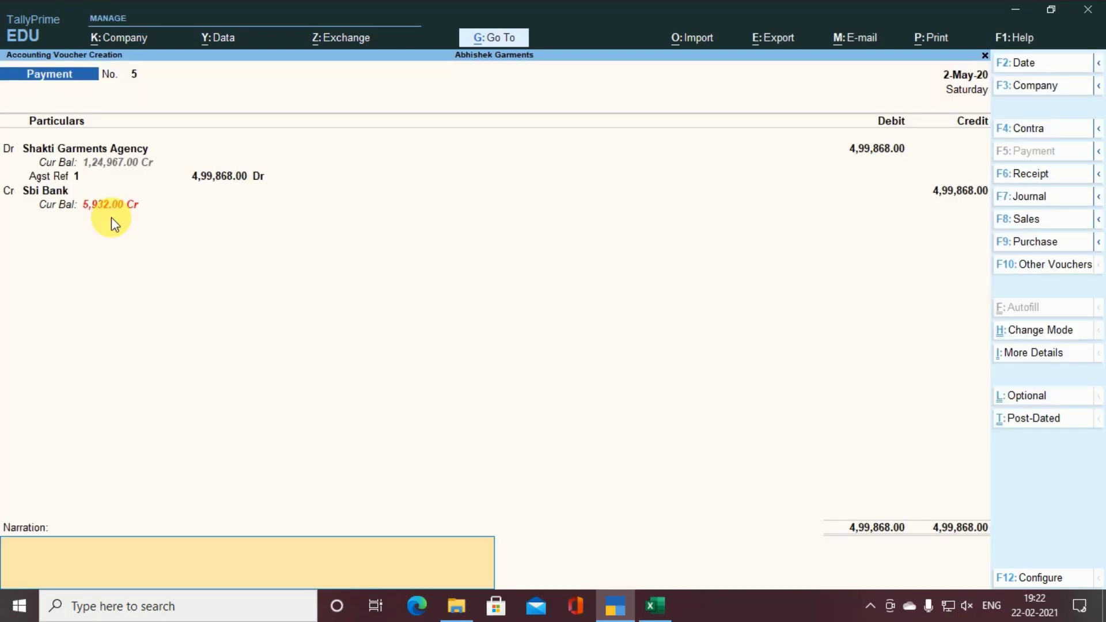
key("Return")
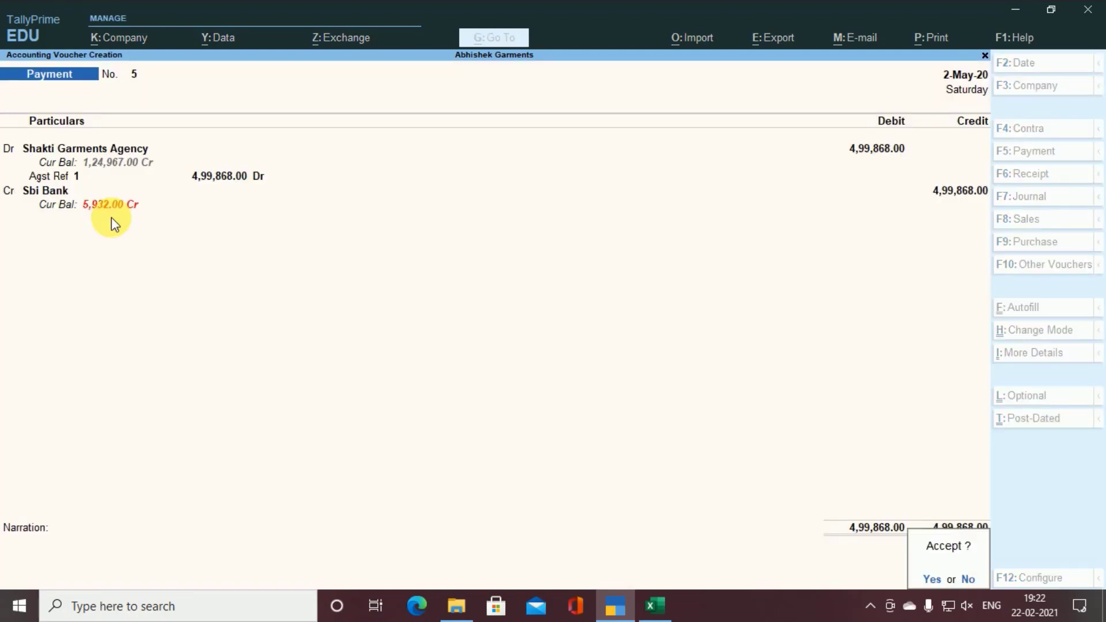
key("y")
Step: Switch to Excel and make the transaction 12 line about the SBI cash deposit bold
key("alt+Tab")
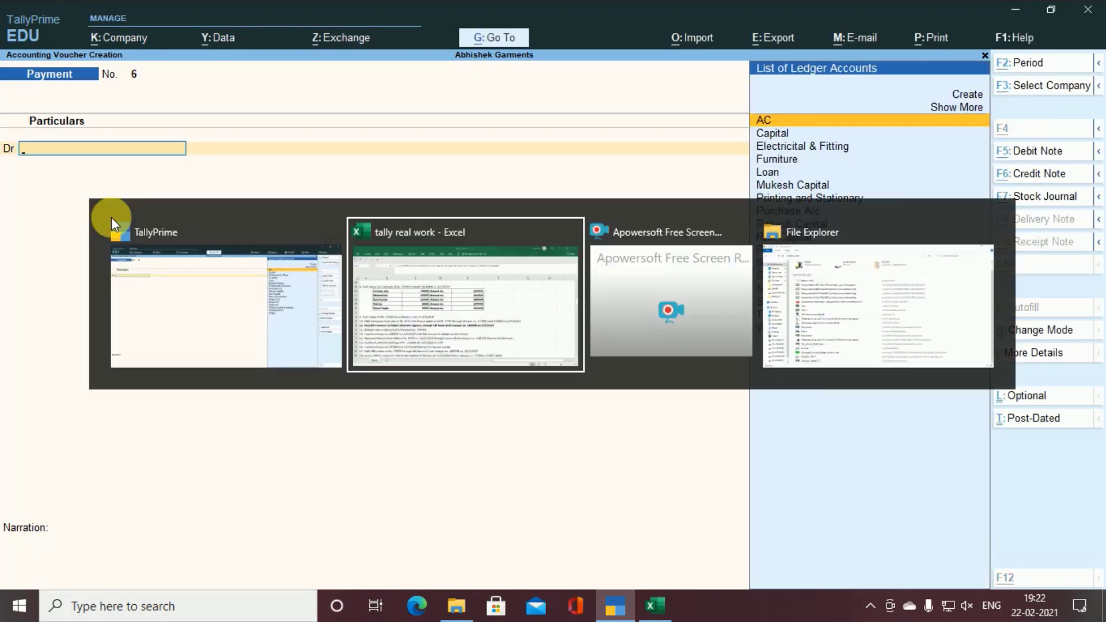
left_click(46, 421)
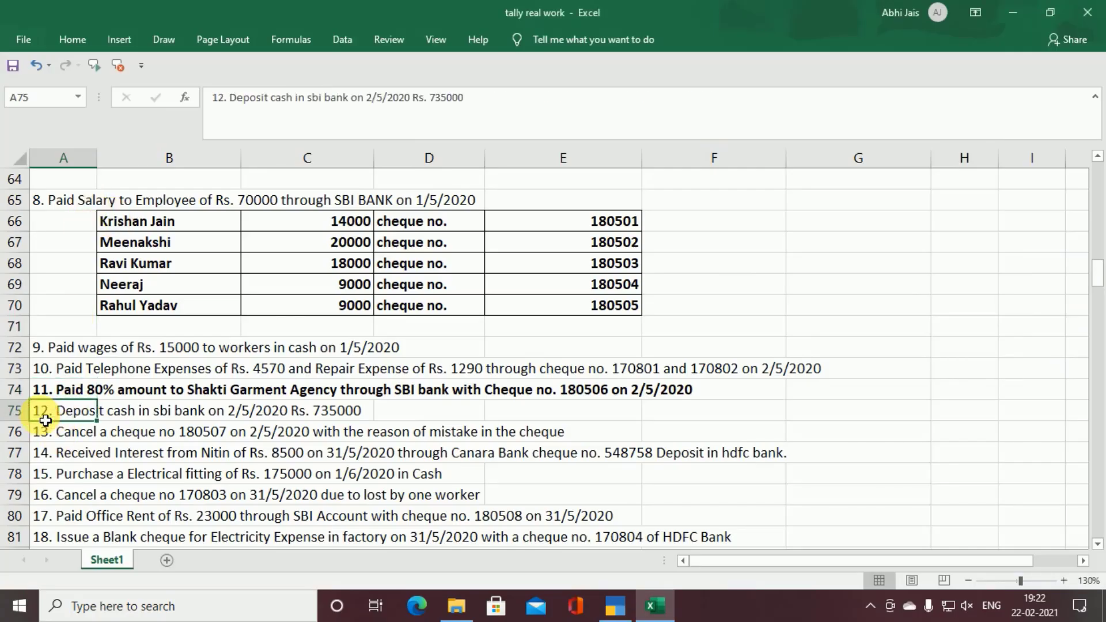
key("ctrl+b")
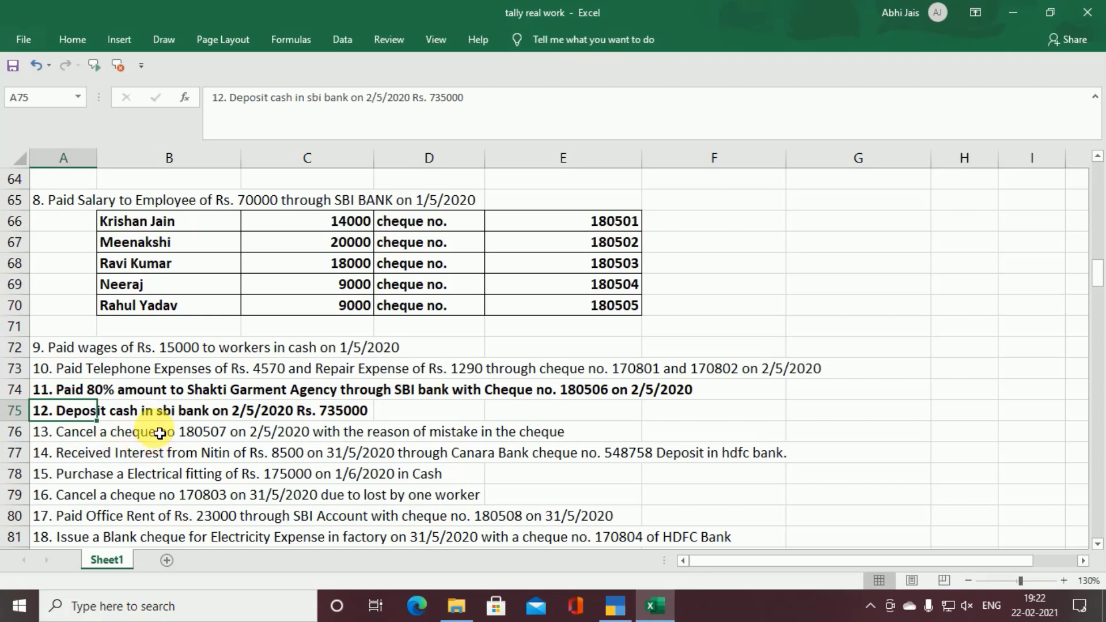
Step: Return to TallyPrime, switch to a Contra voucher, and credit Cash with 735000 as listed in transaction 12
key("alt+Tab")
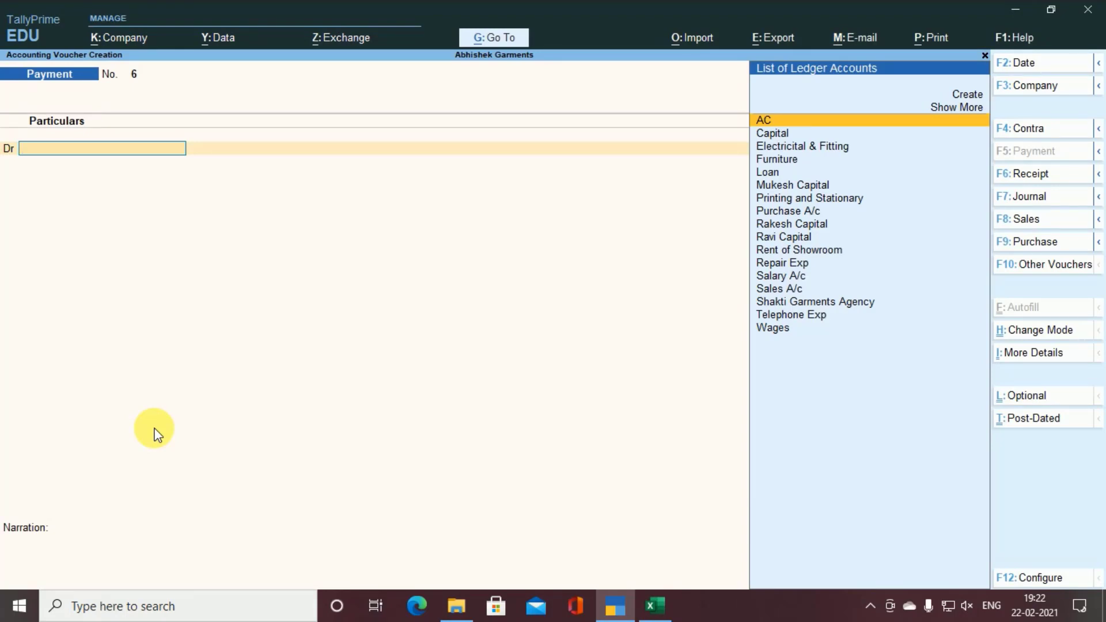
key("F4")
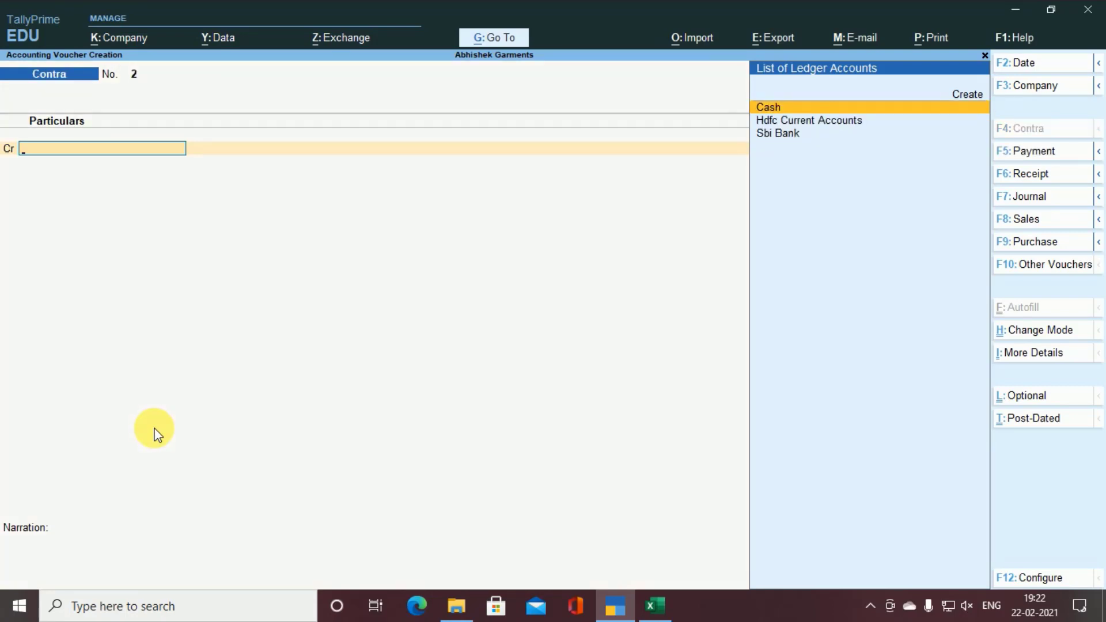
key("alt+Tab")
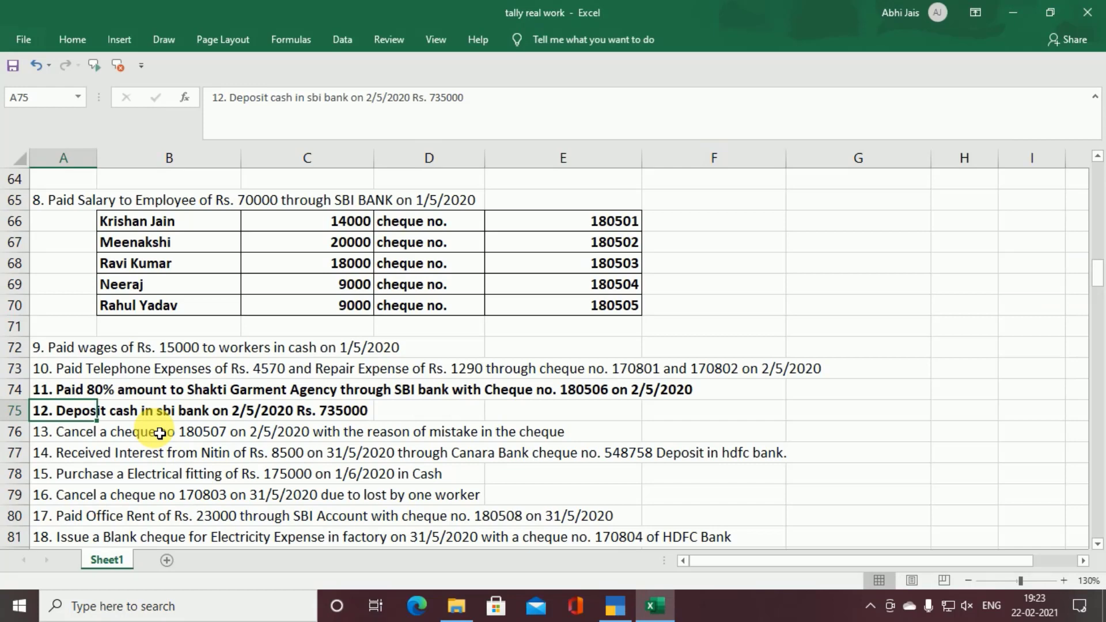
key("alt+Tab")
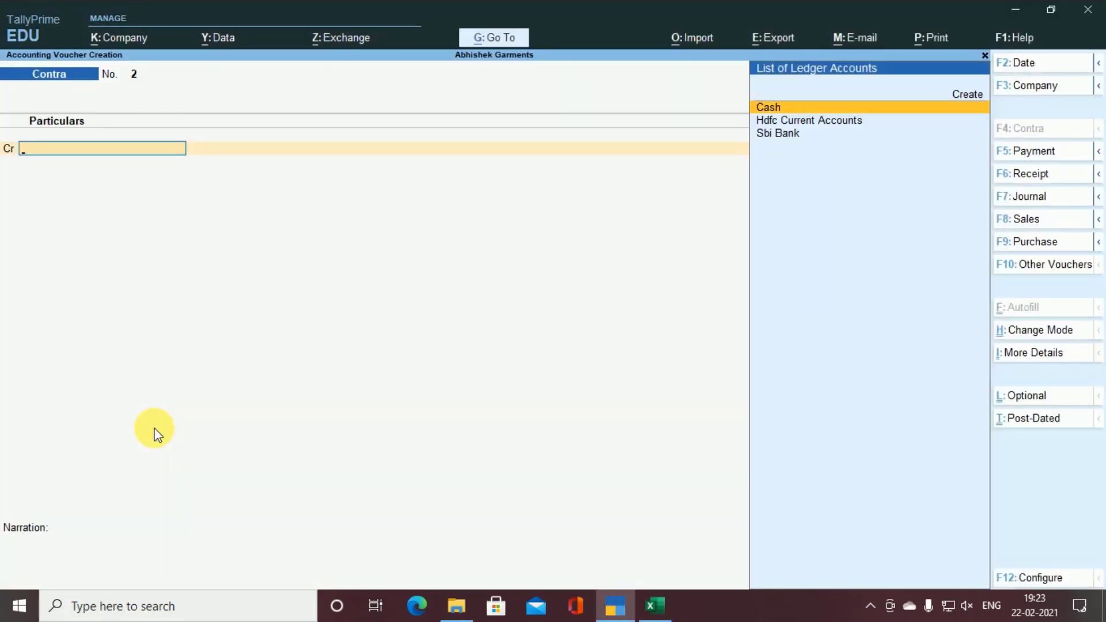
key("Return")
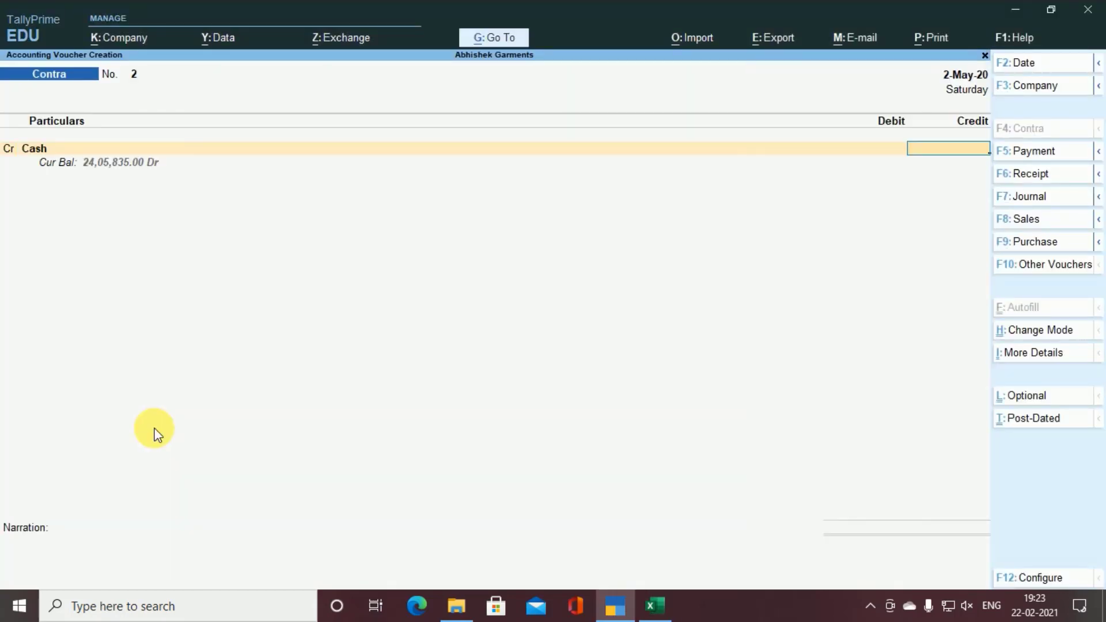
key("alt+Tab")
key("alt+Tab")
type("735000")
key("Return")
Step: Choose Sbi Bank as the debit ledger of the contra voucher and accept 7,35,000 as its amount
key("Return")
key("Down")
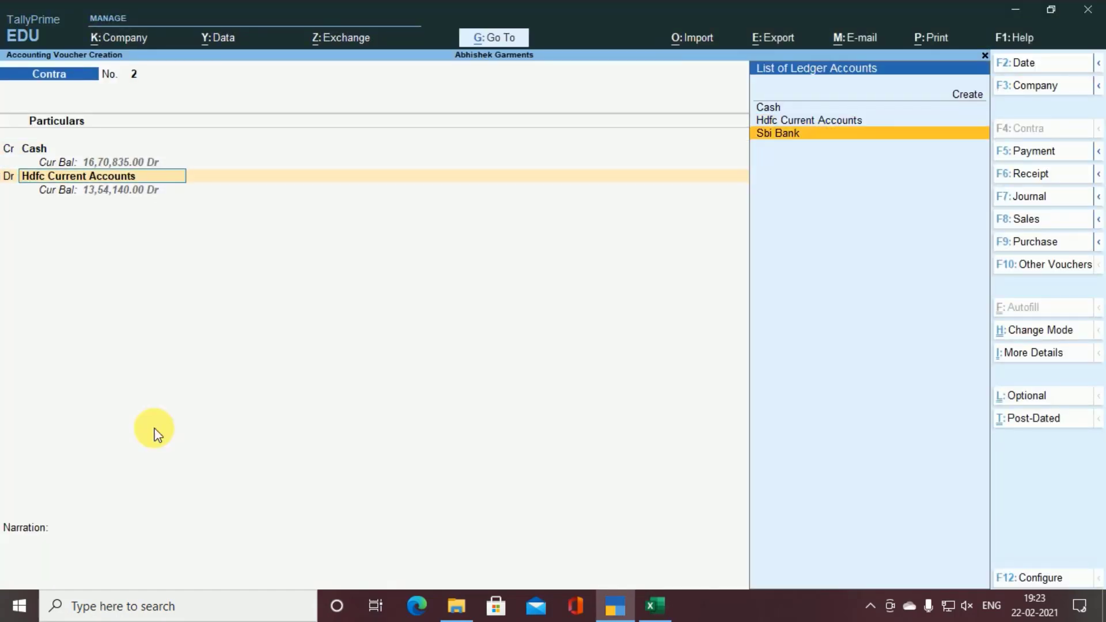
key("Return")
key("Return")
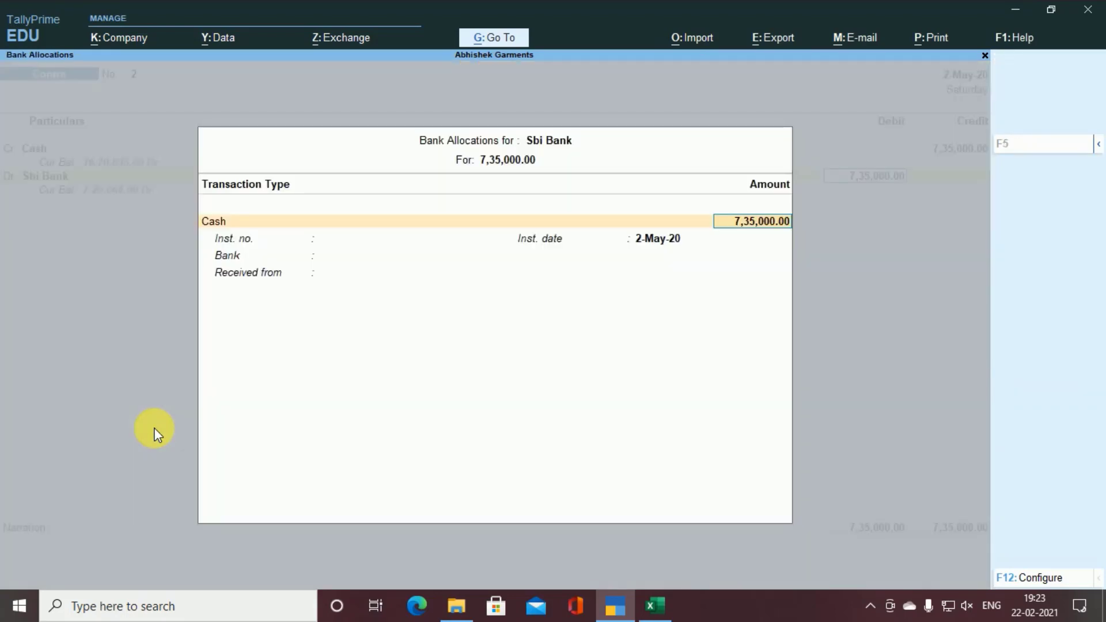
Step: Leave the cash denominations and remaining bank allocation details blank, and save the contra voucher without a narration
key("Return")
key("Return")
key("Return")
key("Return")
key("Return")
key("Return")
key("Return")
key("Return")
key("Return")
key("Return")
key("Return")
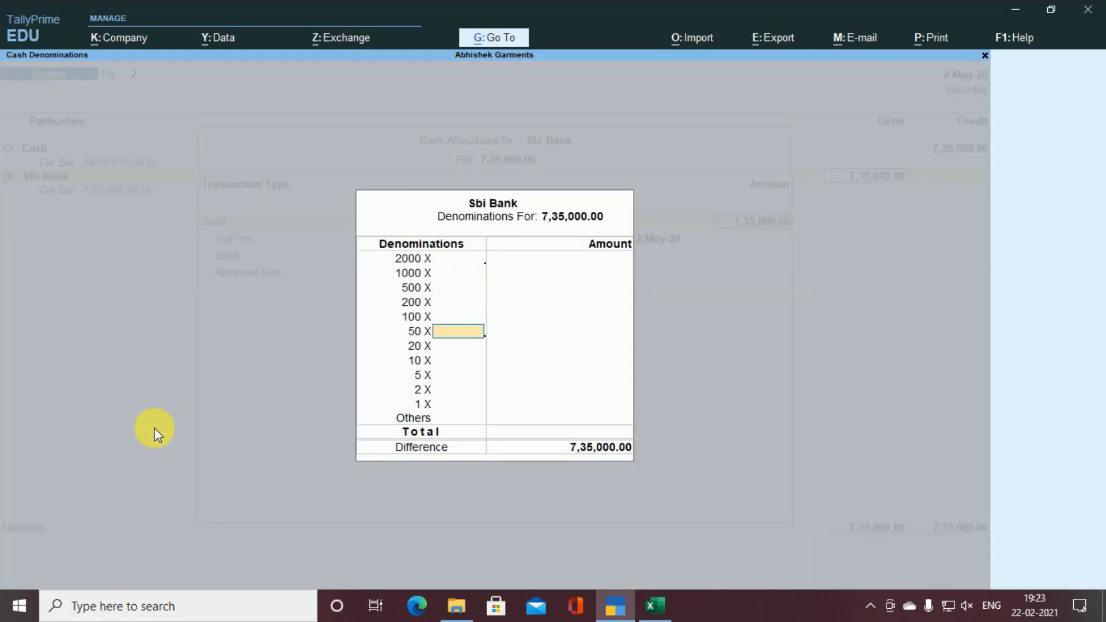
key("Return")
key("Return")
key("Return")
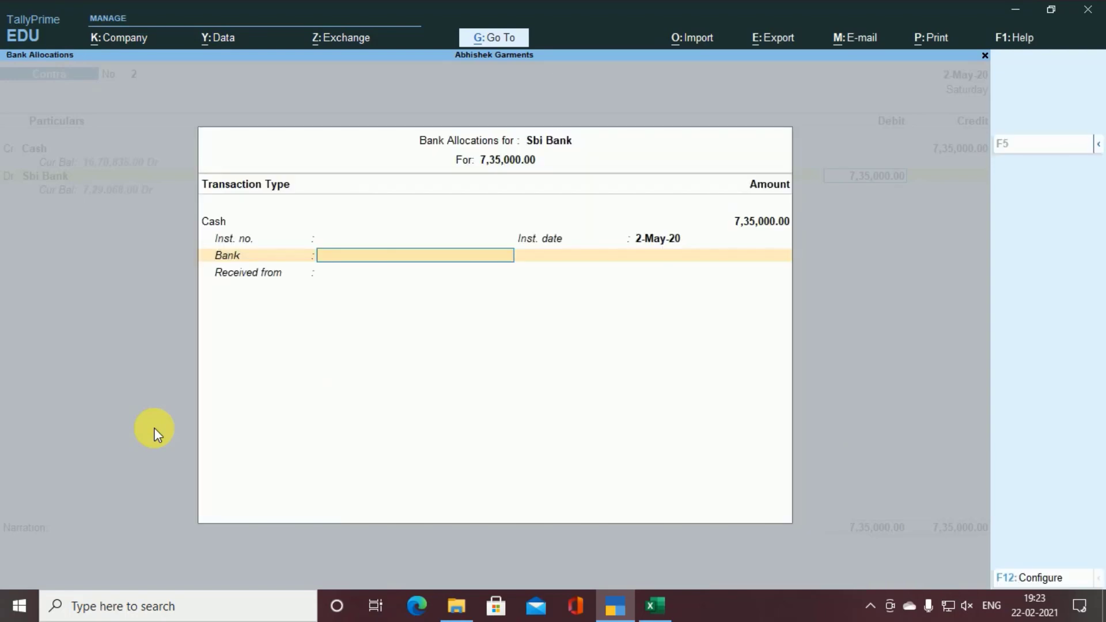
key("Return")
key("Return")
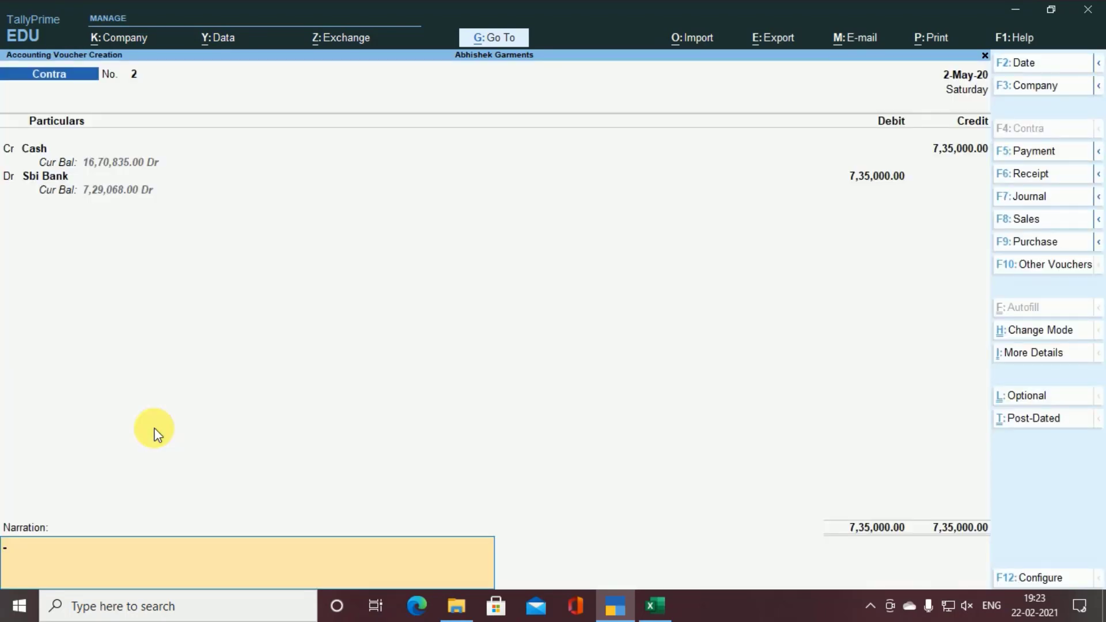
key("Return")
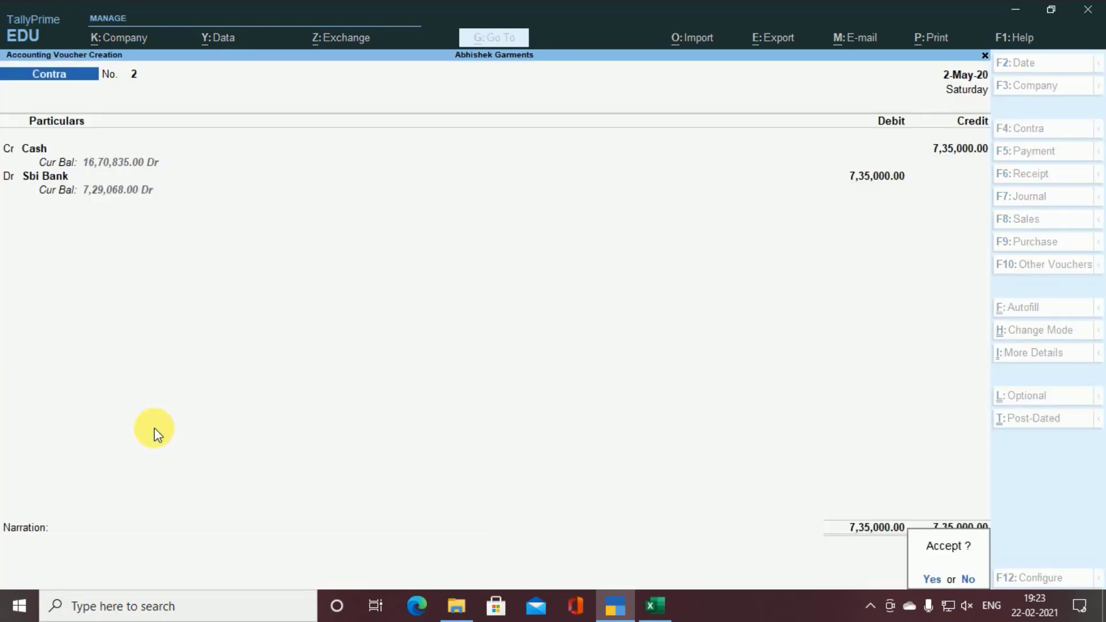
key("Return")
Step: Switch to Excel and make the transaction 13 and transaction 17 lines bold, leaving the transaction 17 cell selected
key("alt+Tab")
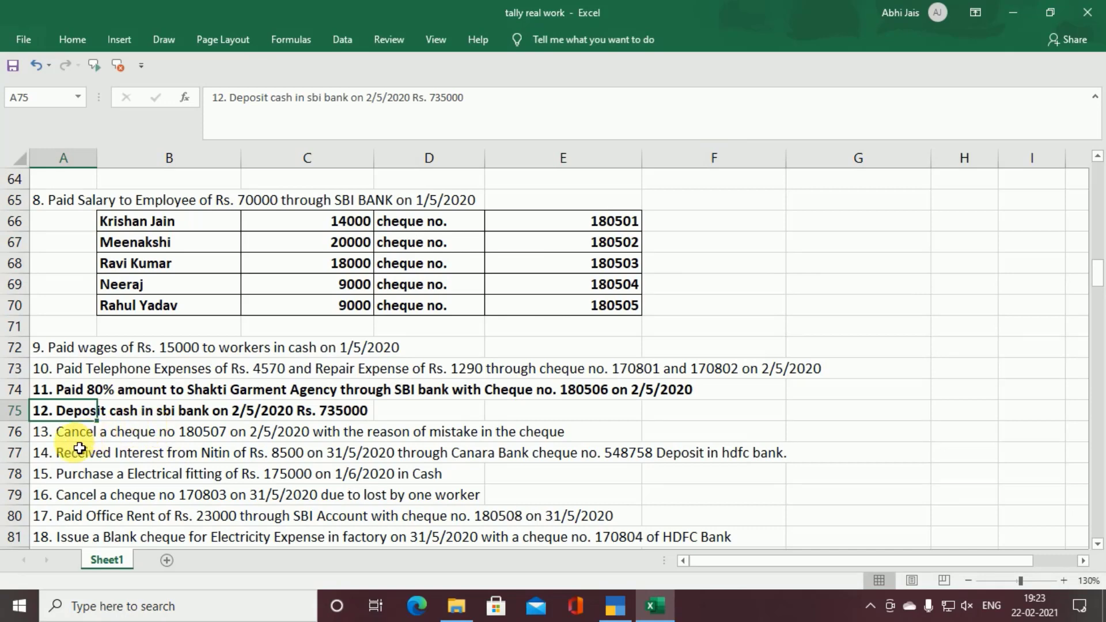
left_click(48, 435)
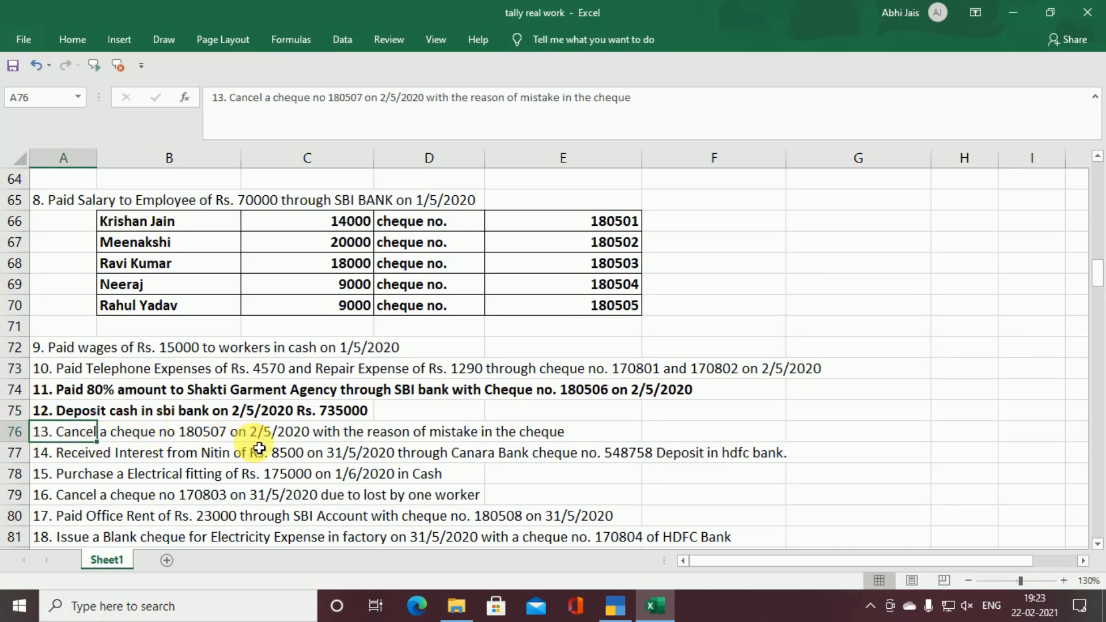
scroll(259, 450, "down", 1)
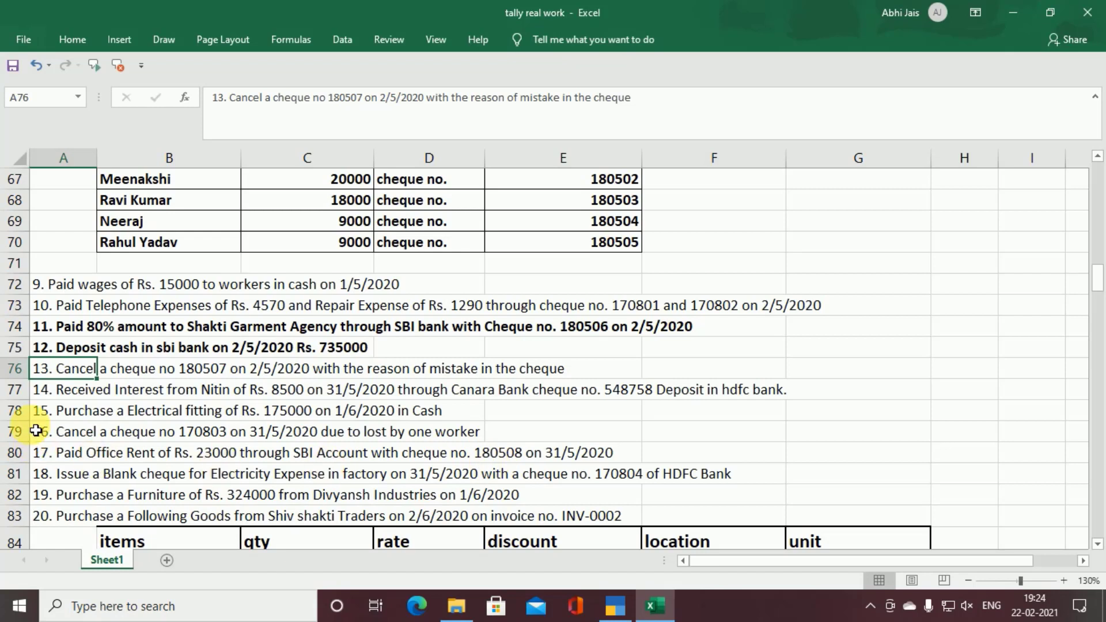
key("ctrl+b")
left_click(61, 458)
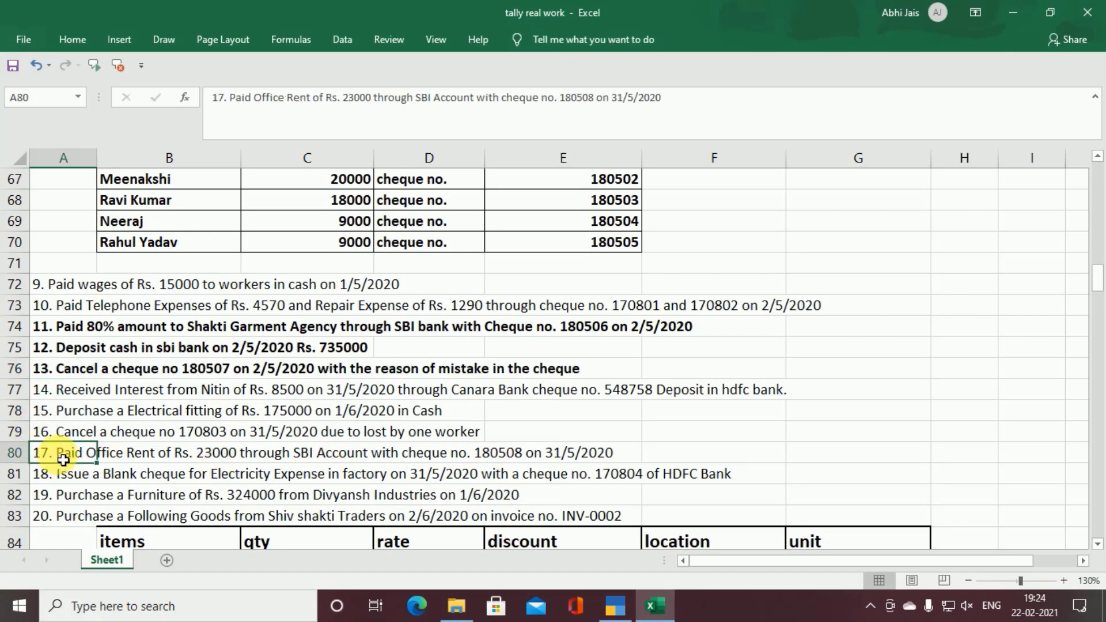
key("ctrl+b")
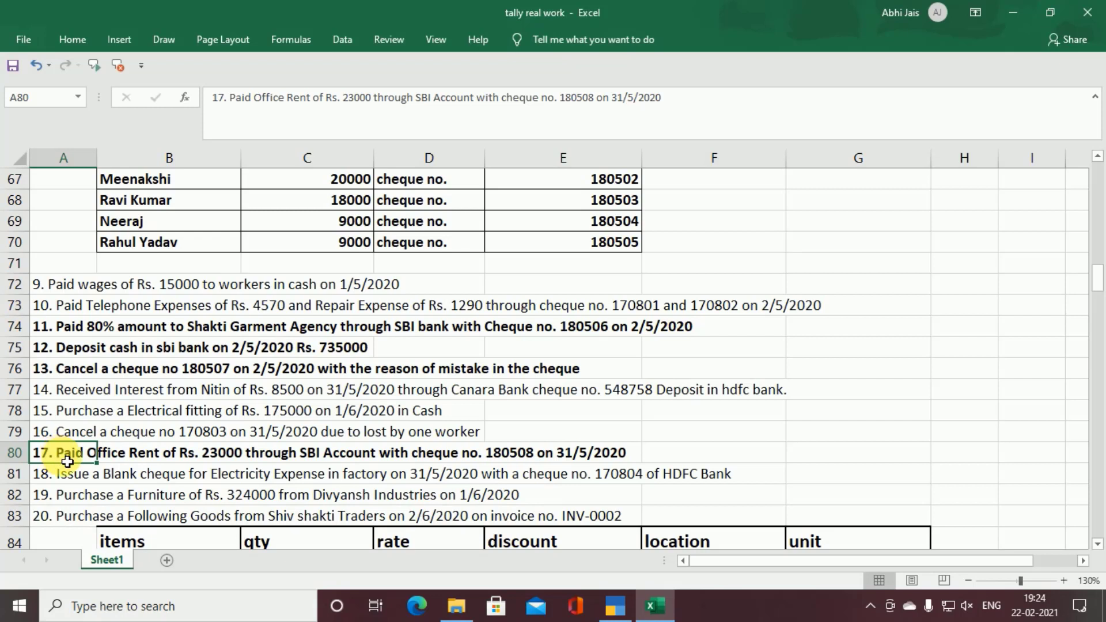
left_click(46, 370)
left_click(58, 458)
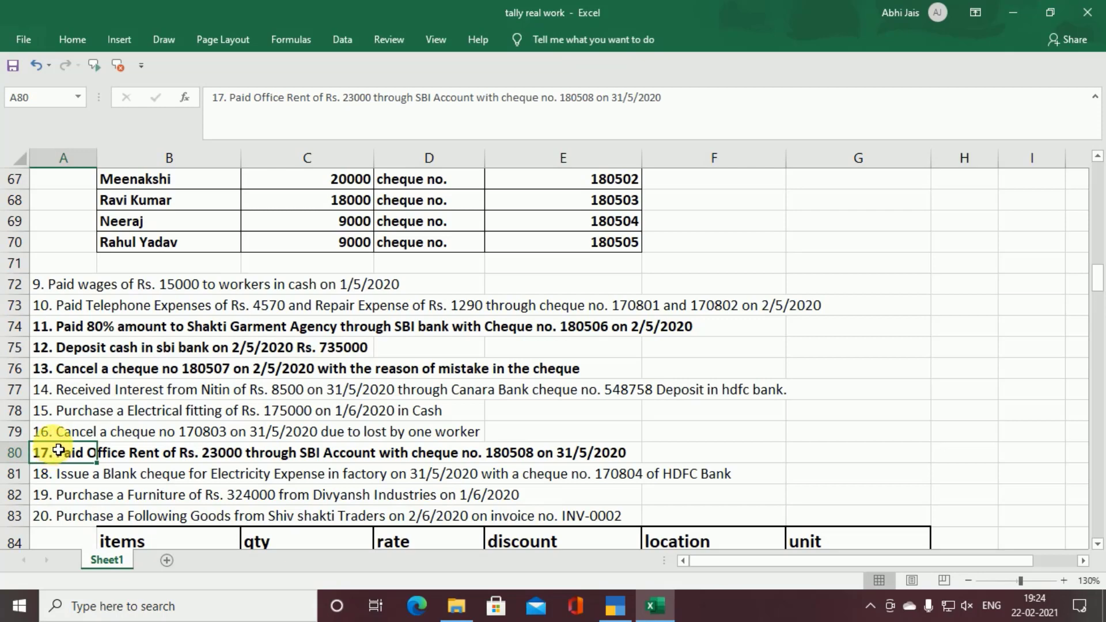
Step: Switch to TallyPrime, leave the contra voucher screen, and open the Cheque Register in the banking utilities
key("alt+Tab")
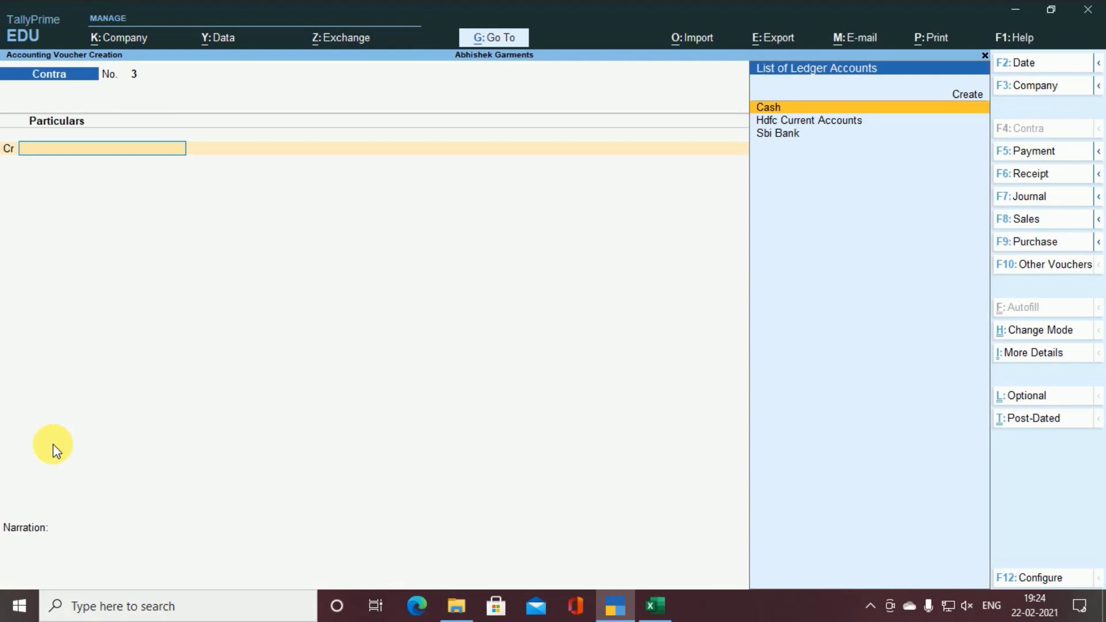
key("Escape")
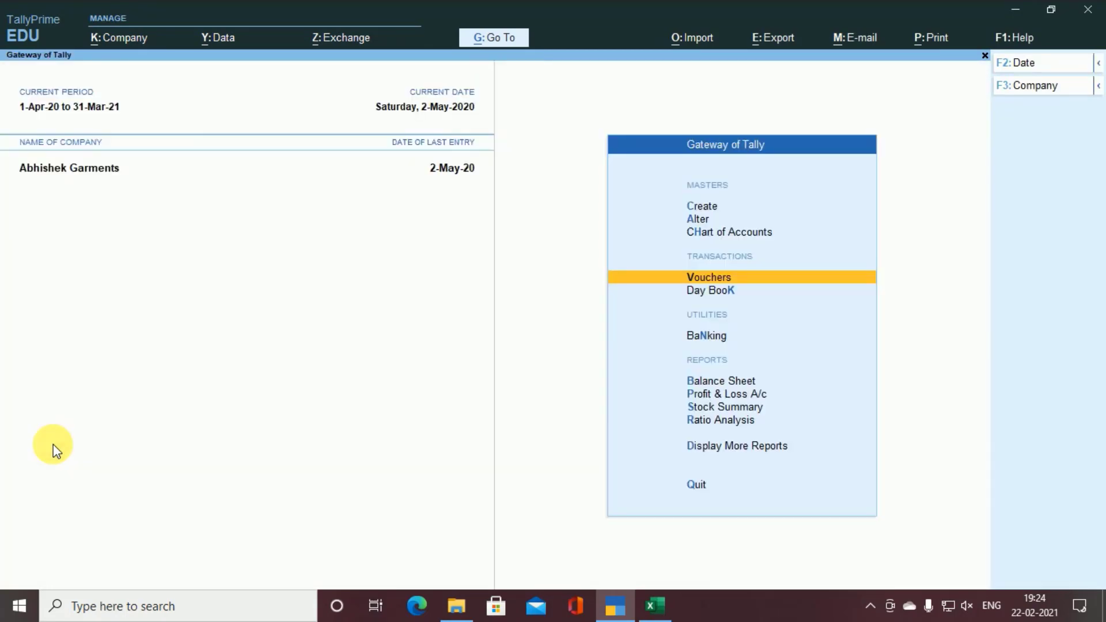
key("Down")
key("Down")
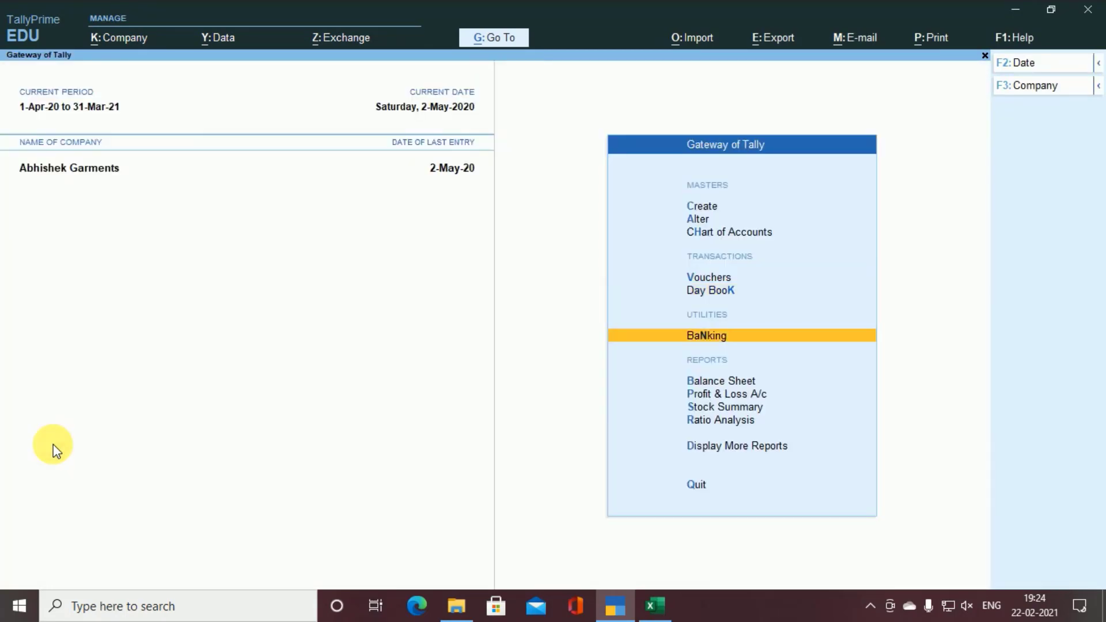
key("Return")
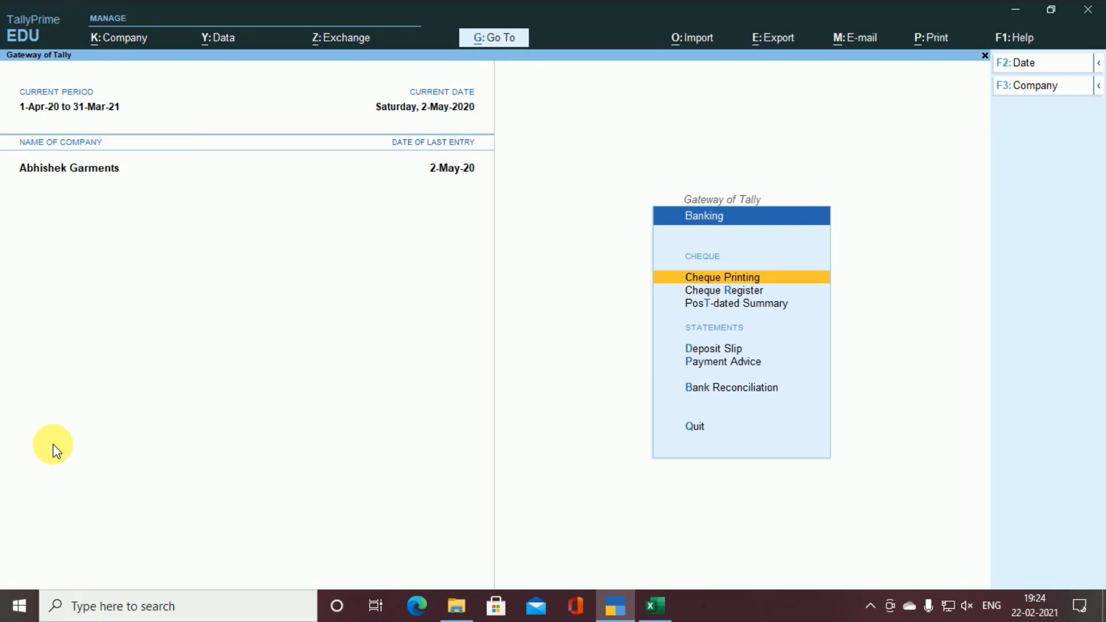
key("Down")
key("Return")
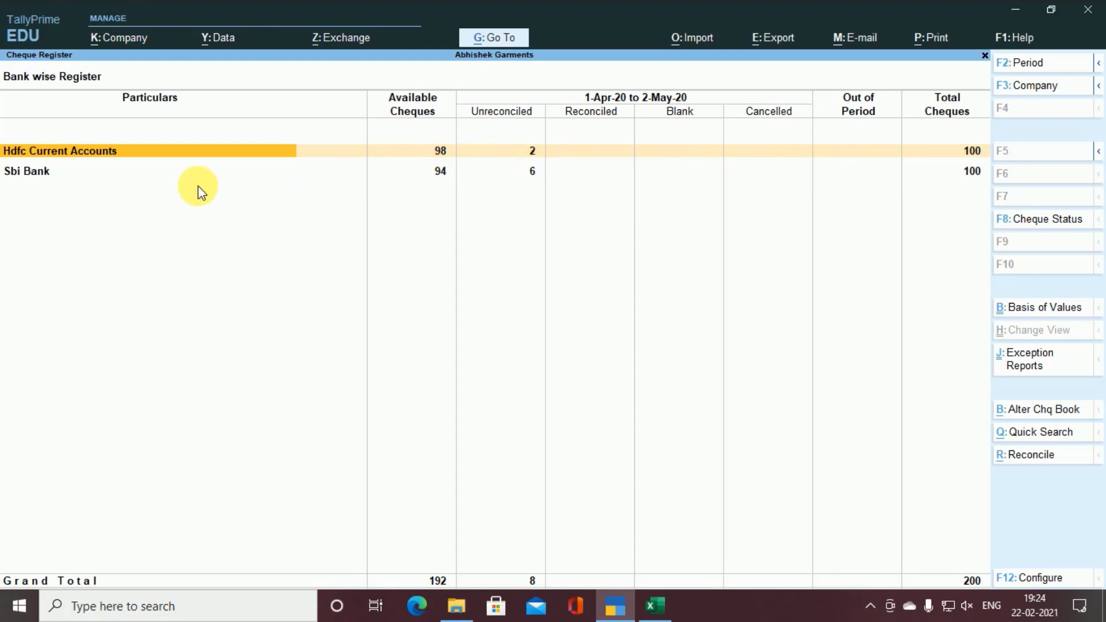
key("alt+Tab")
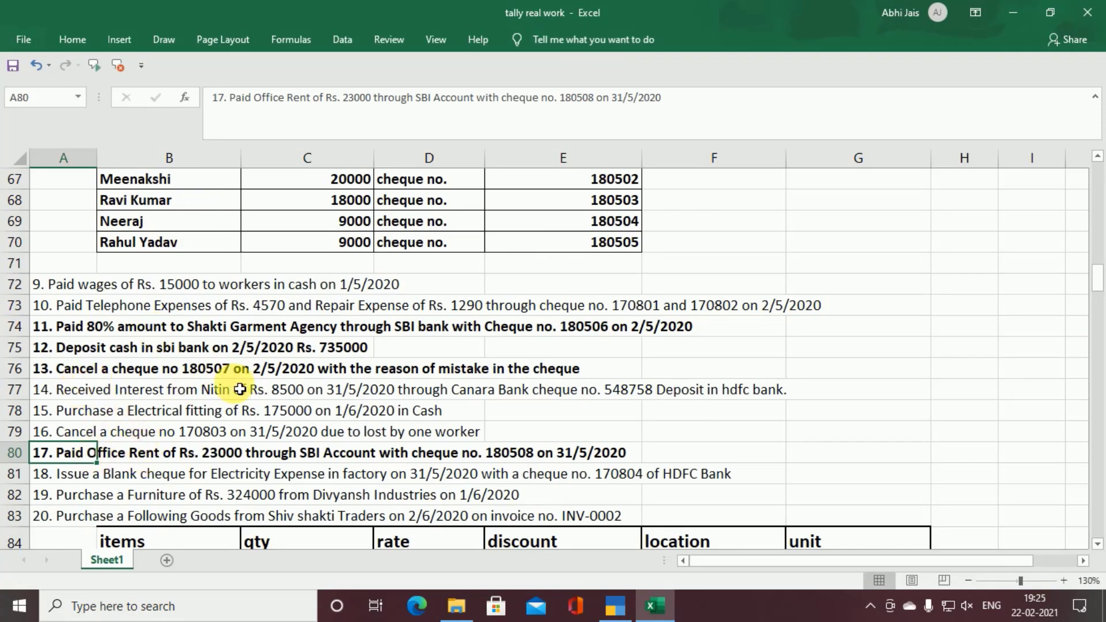
key("alt+Tab")
key("Down")
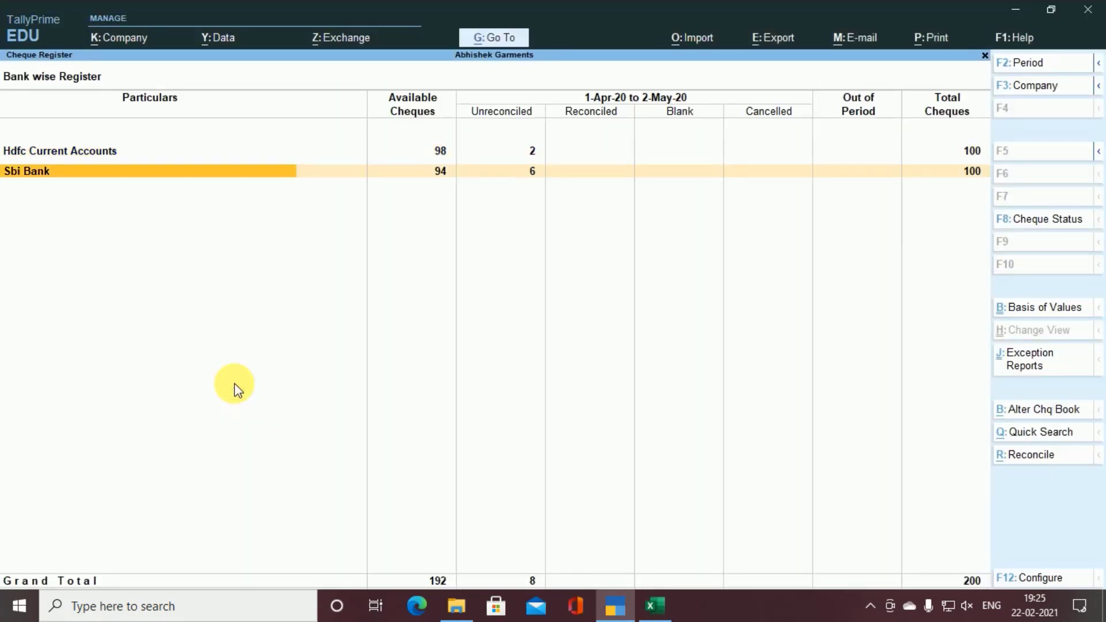
key("Return")
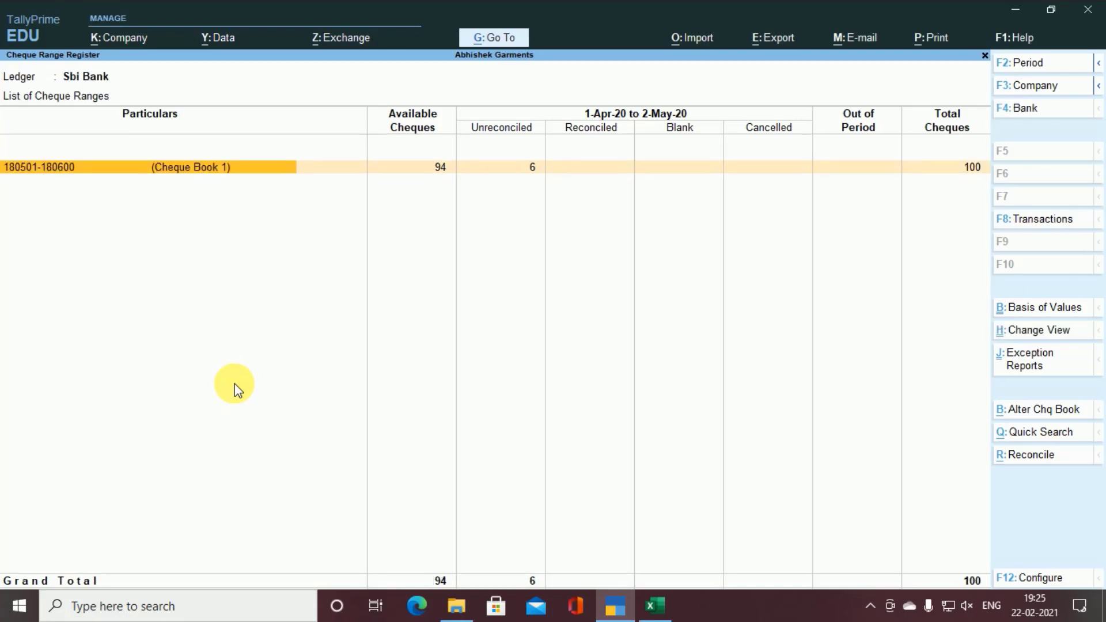
key("Return")
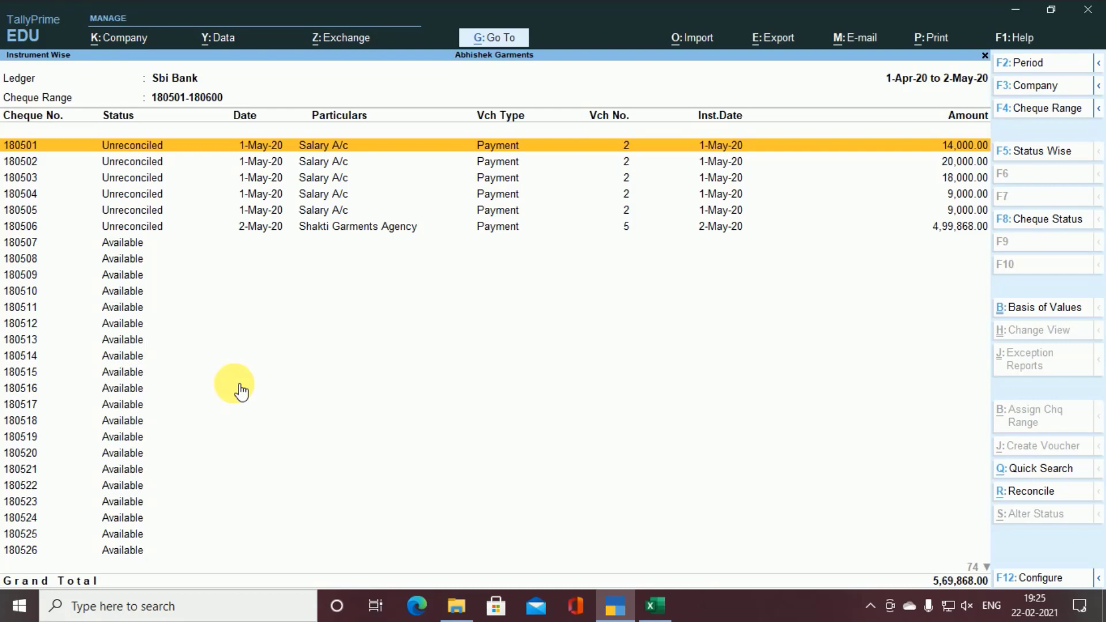
Step: Select cheque 180507 in the Sbi Bank list and alter its status to Cancel Cheque
key("Down")
key("Down")
key("Down")
key("Down")
key("Down")
key("Down")
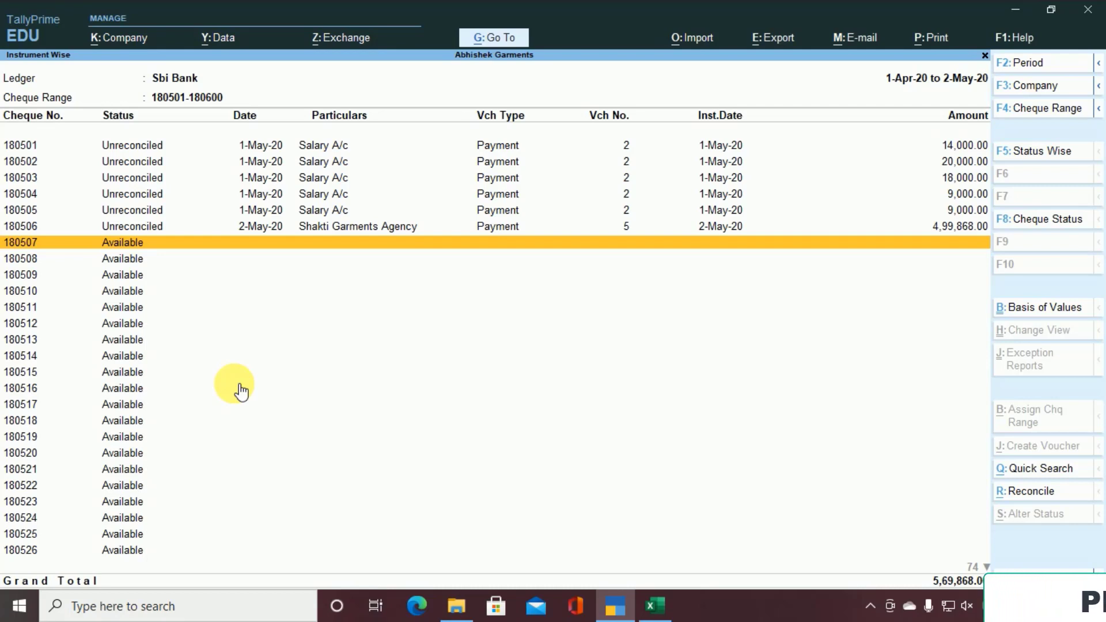
key("space")
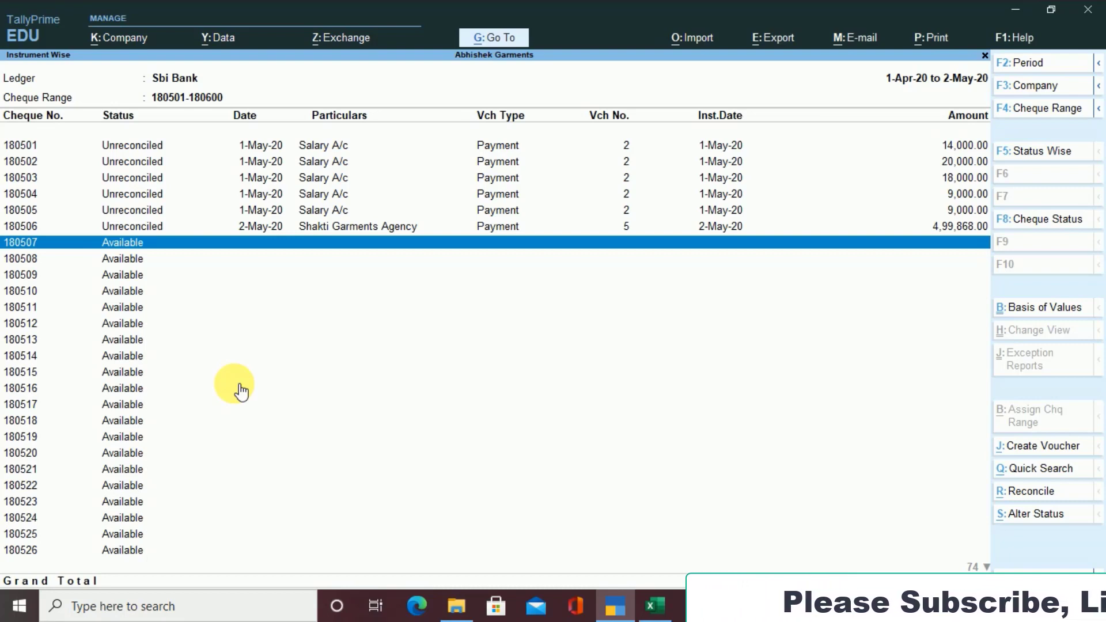
key("alt+s")
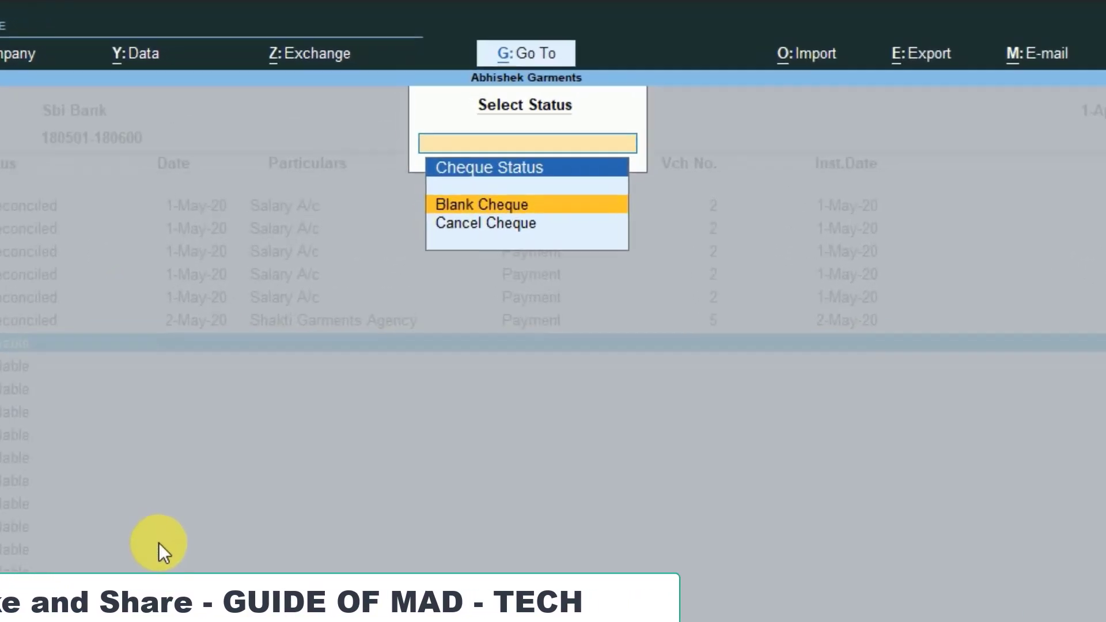
key("Down")
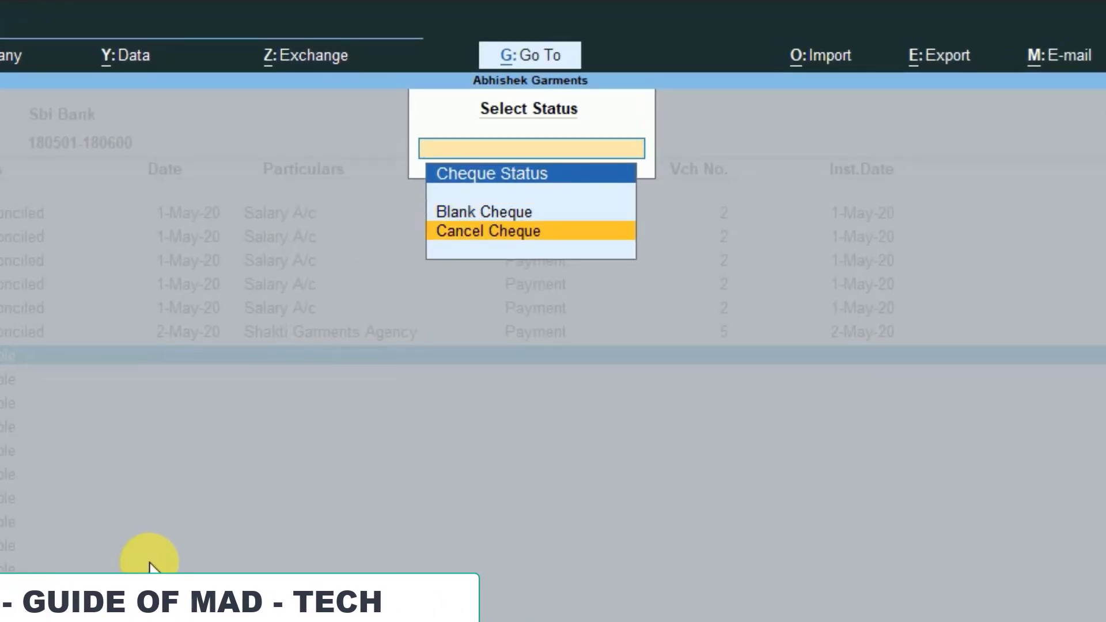
key("Return")
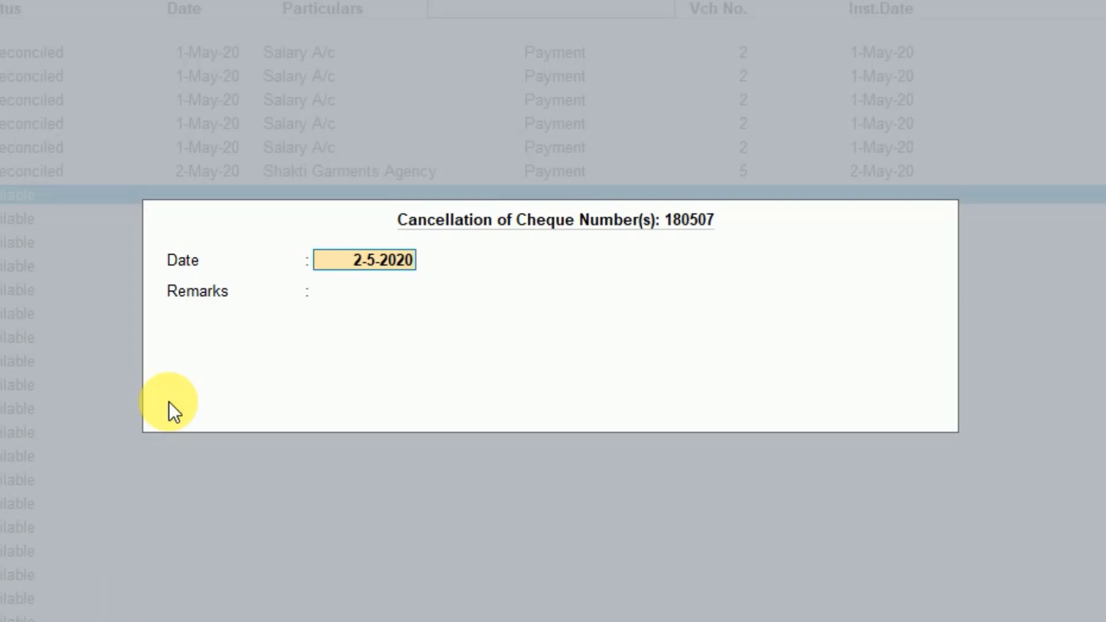
Step: Keep 2-5-2020 as the cancellation date, enter the remark "mistake in the cheque" as listed in Excel, and save the cancellation
key("Return")
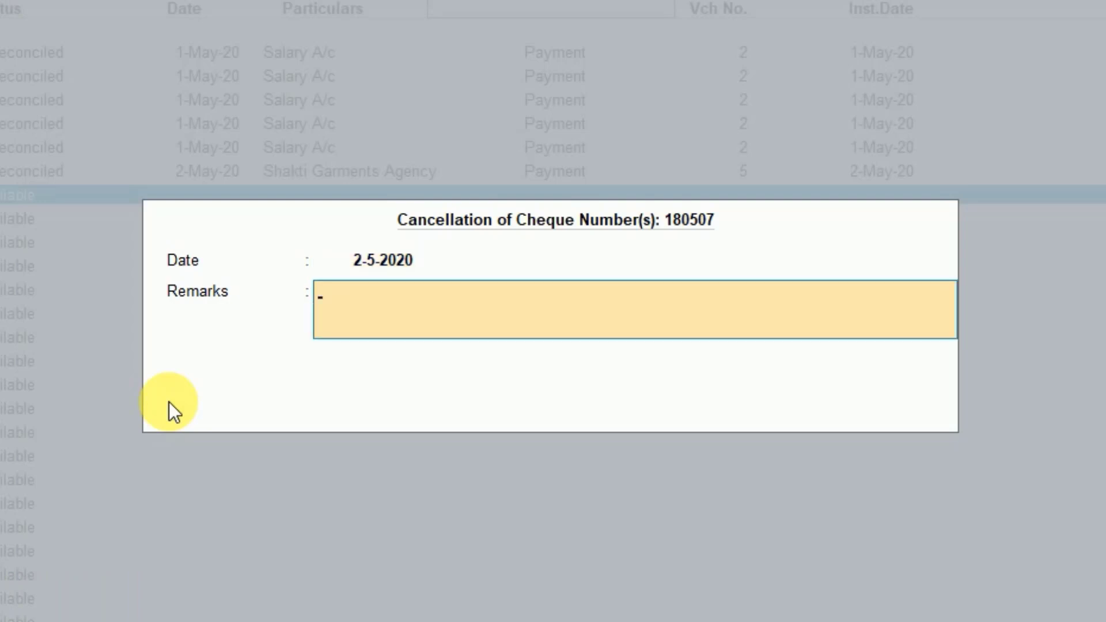
key("alt+Tab")
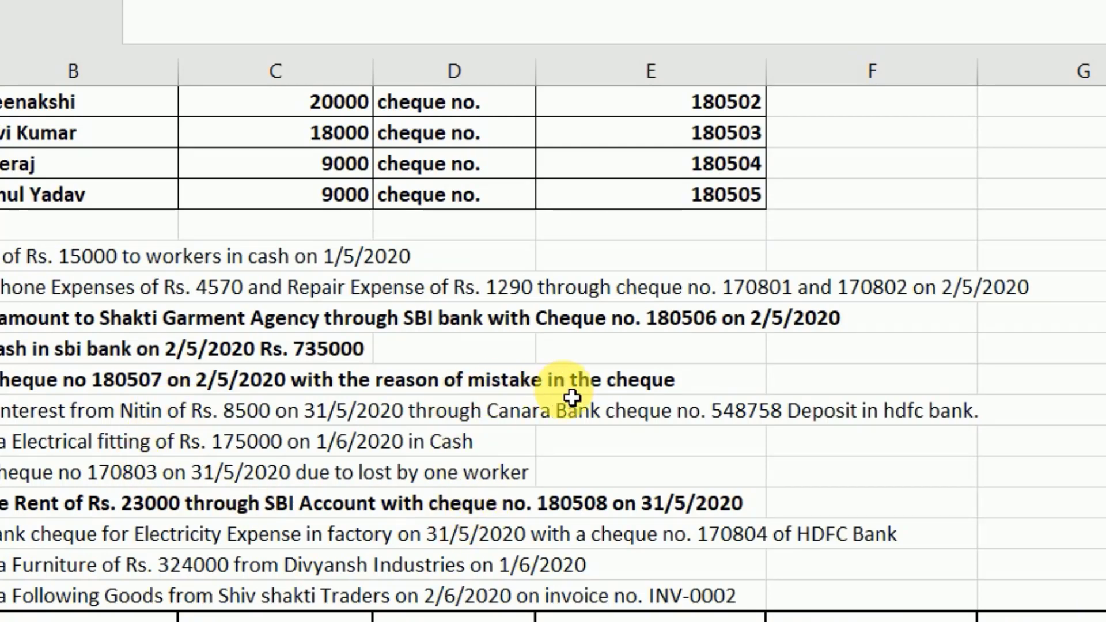
key("alt+Tab")
type("mistake in the cheque")
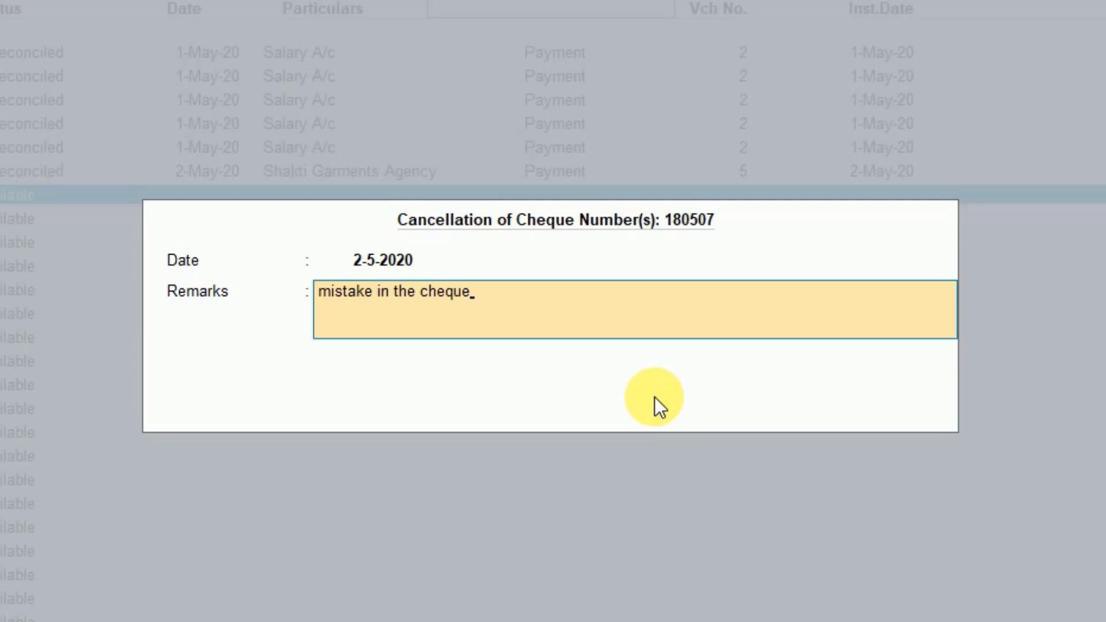
key("Return")
key("Return")
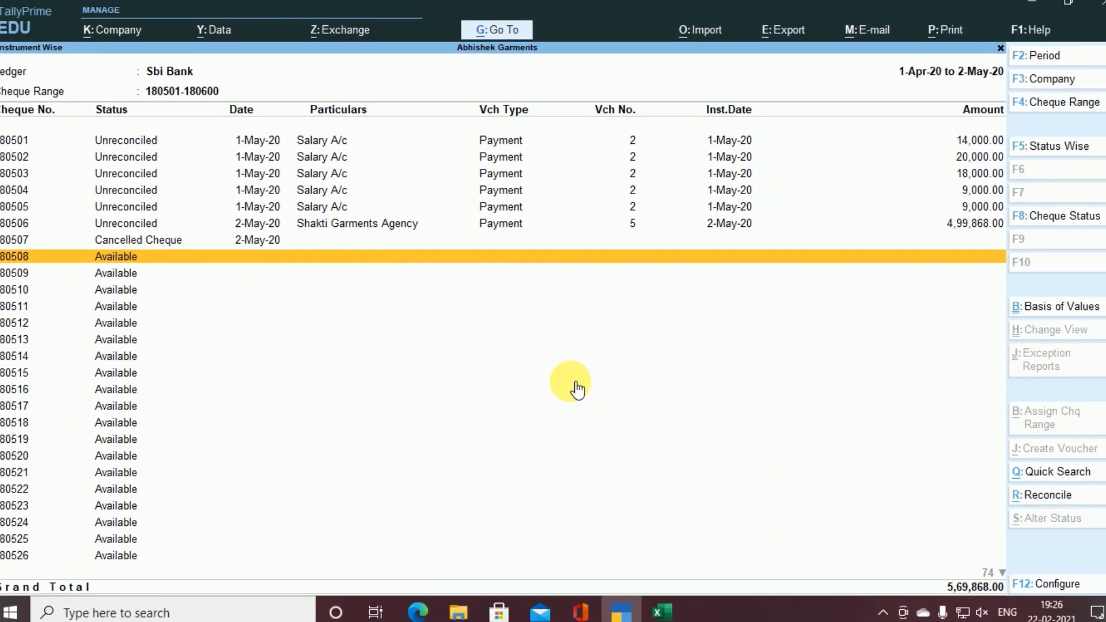
Step: Review the status of cheque 180507, then examine Sbi Bank's cancelled and available cheque counts in the bank-wise register
key("Up")
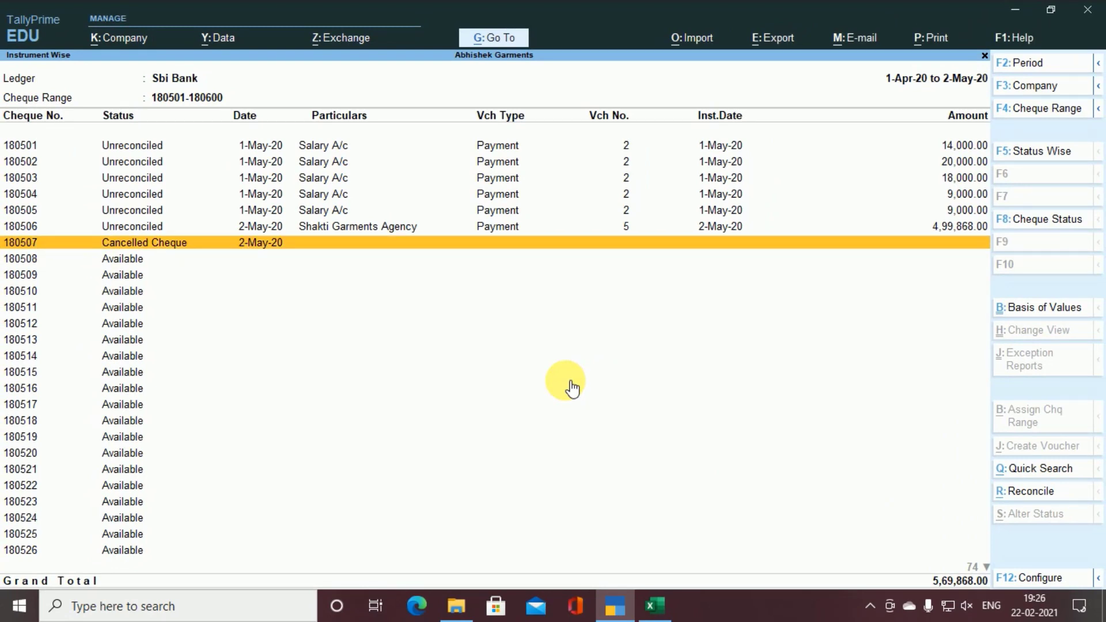
key("Escape")
key("Escape")
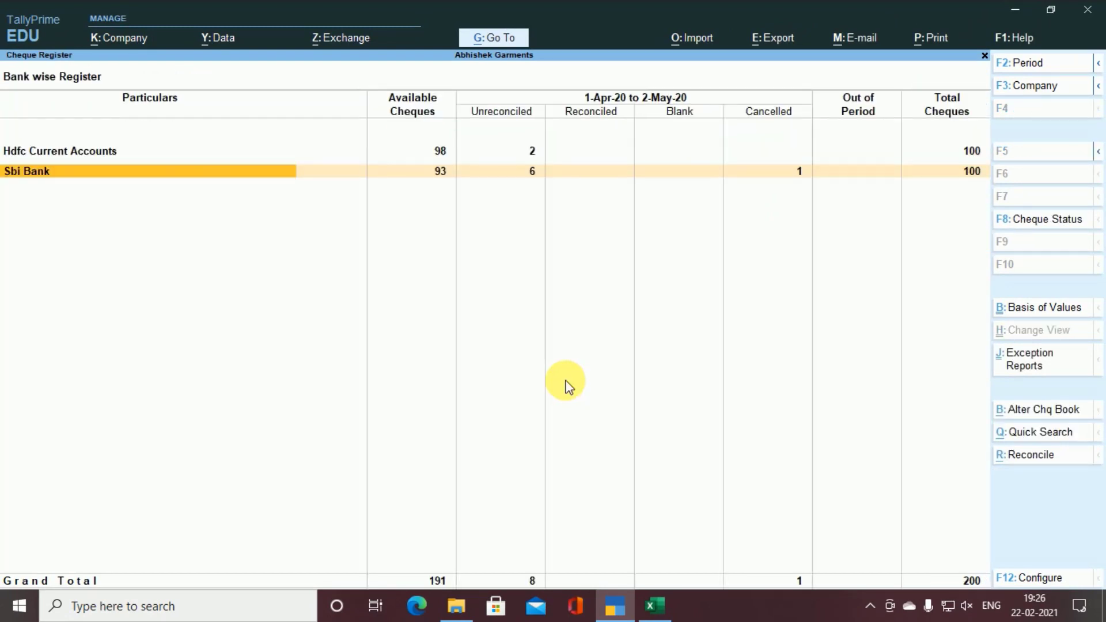
key("Right")
key("Right")
key("Right")
key("Right")
key("Right")
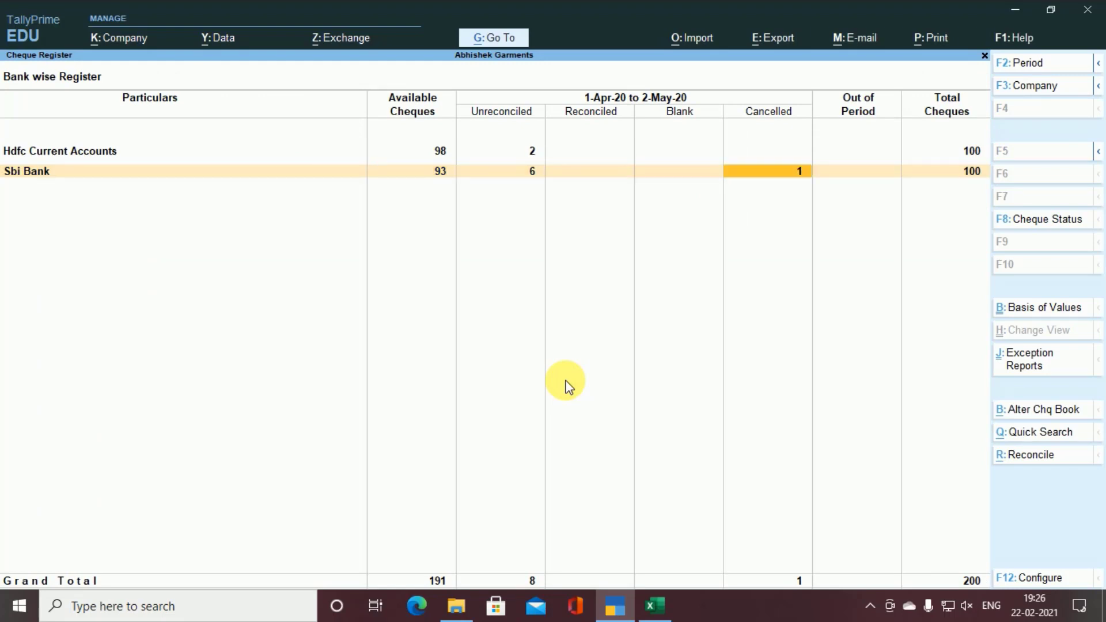
key("Left")
key("Left")
key("Left")
key("Left")
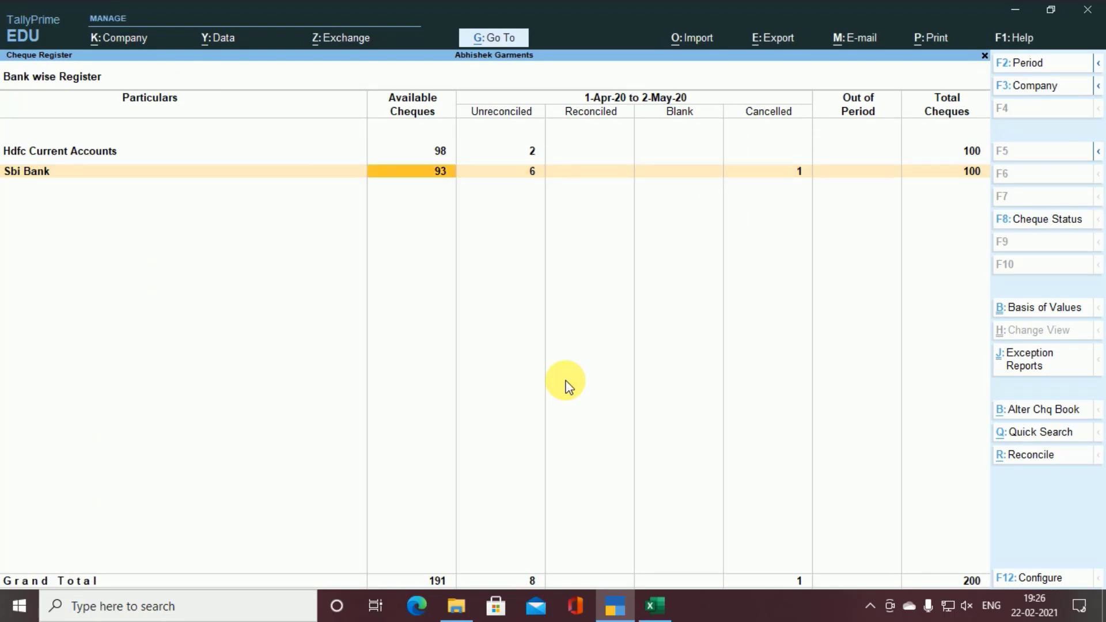
Step: Close the Cheque Register and Banking menu, and return to accounting voucher creation
key("Escape")
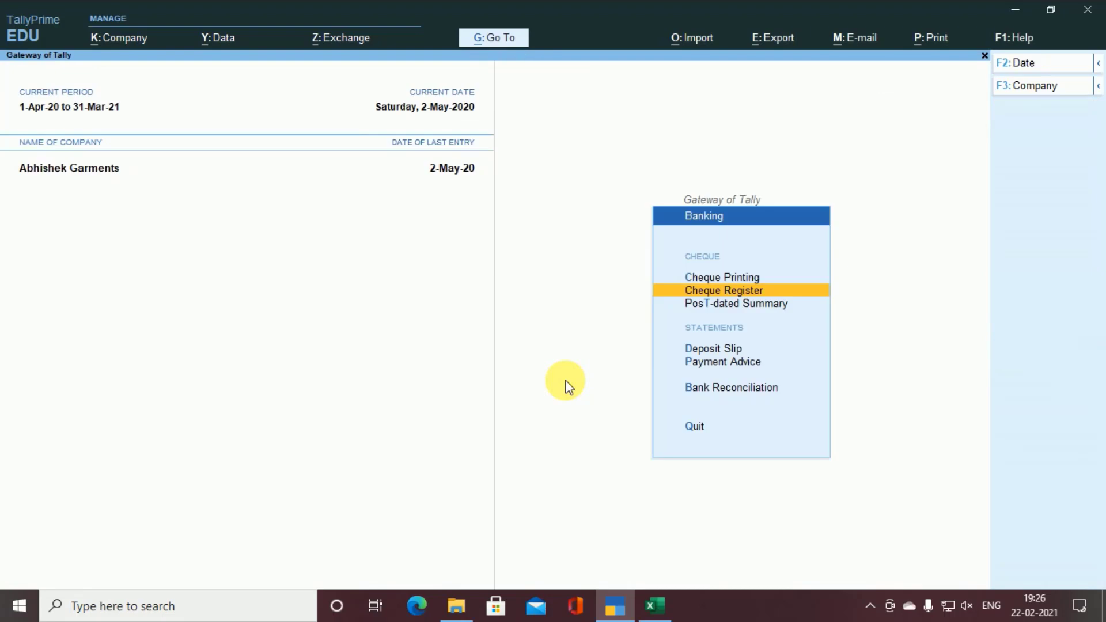
key("Escape")
key("Up")
key("Up")
key("Return")
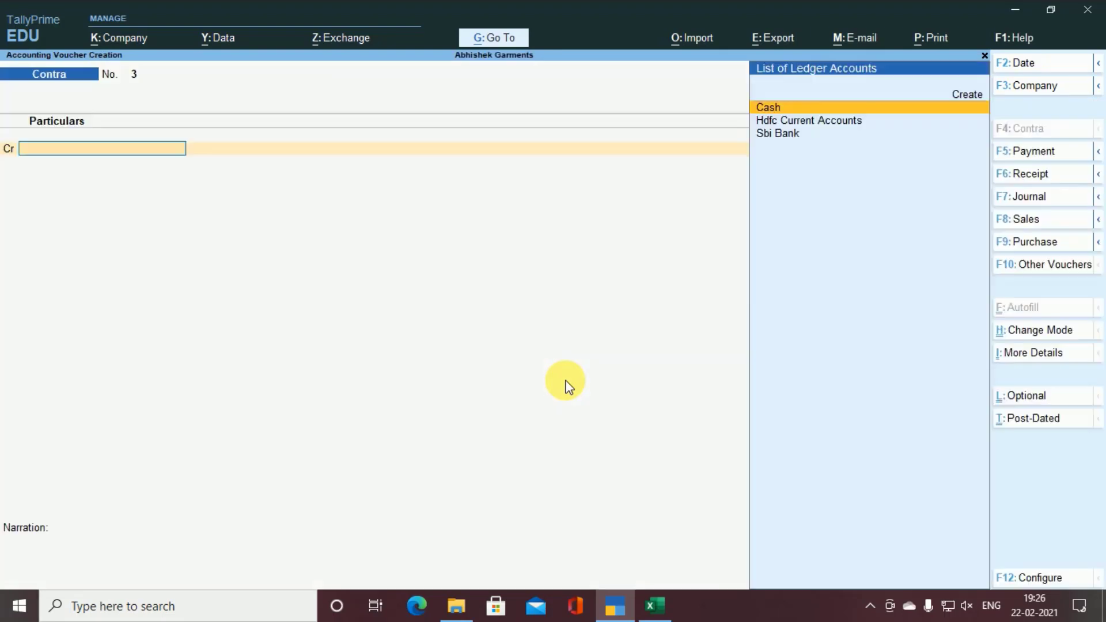
Step: Check transaction 17 in Excel, switch the TallyPrime voucher to Payment, and date it 31-May-20
key("alt+Tab")
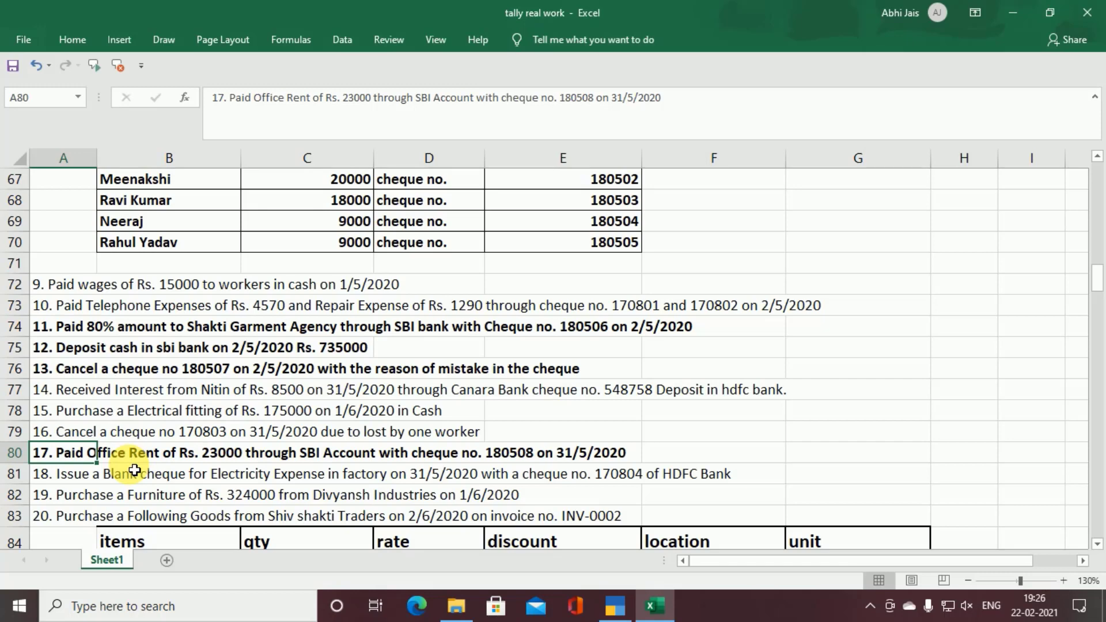
key("alt+Tab")
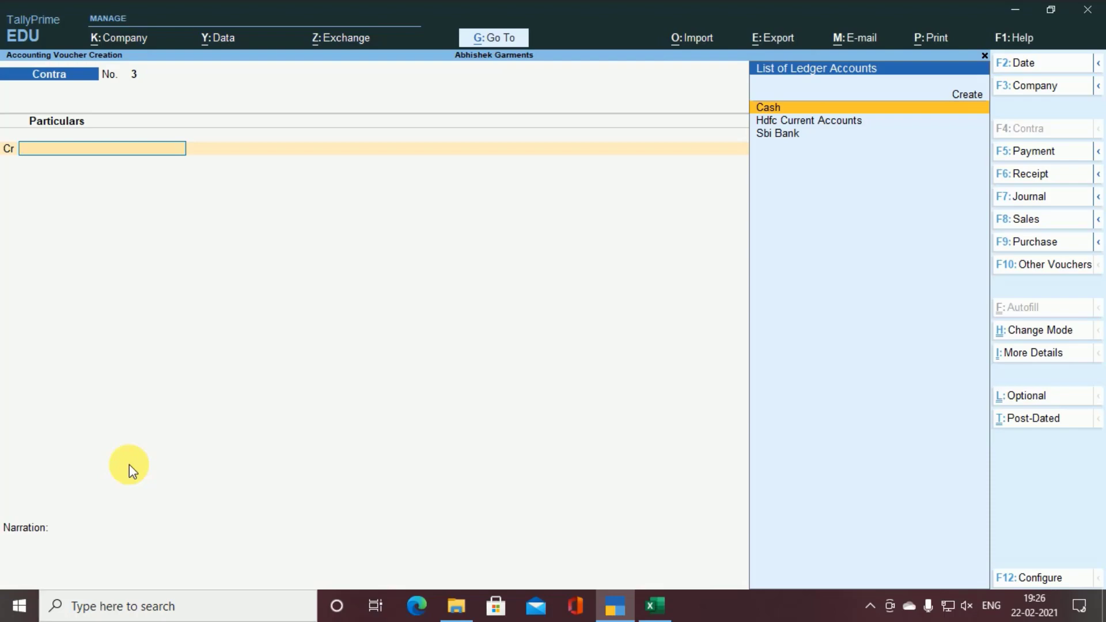
key("F5")
key("alt+Tab")
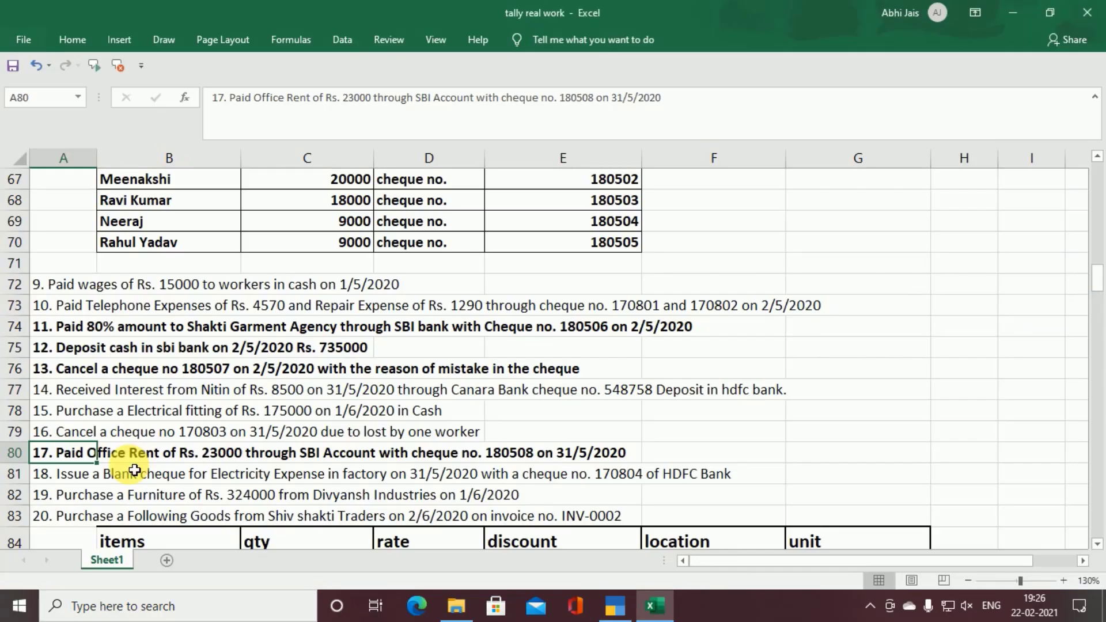
key("alt+Tab")
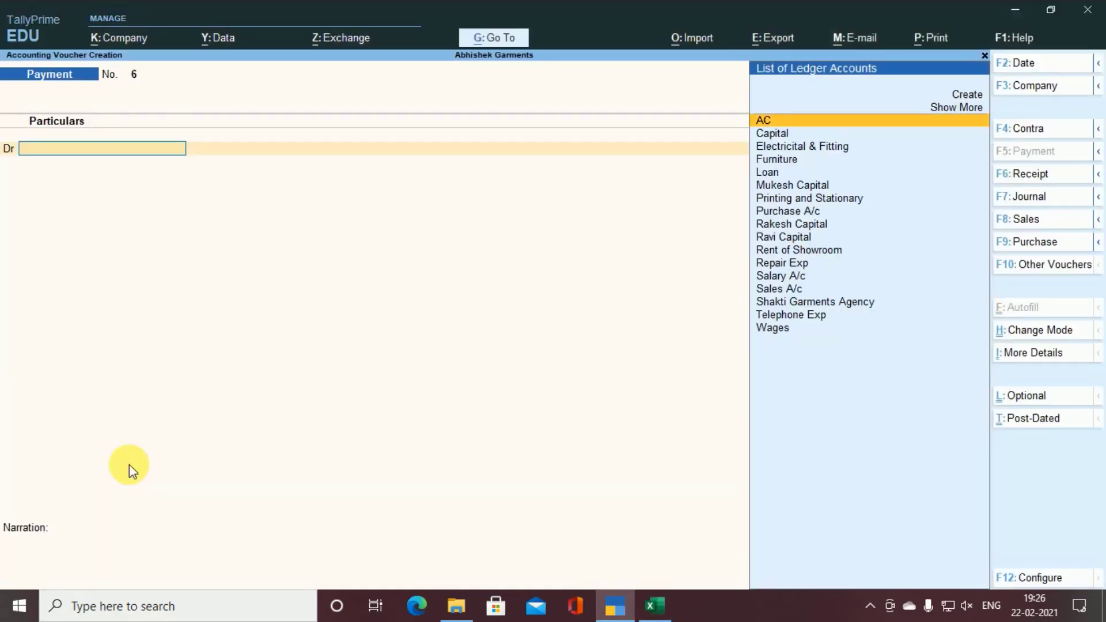
key("F2")
type("31.5")
key("Return")
key("alt+Tab")
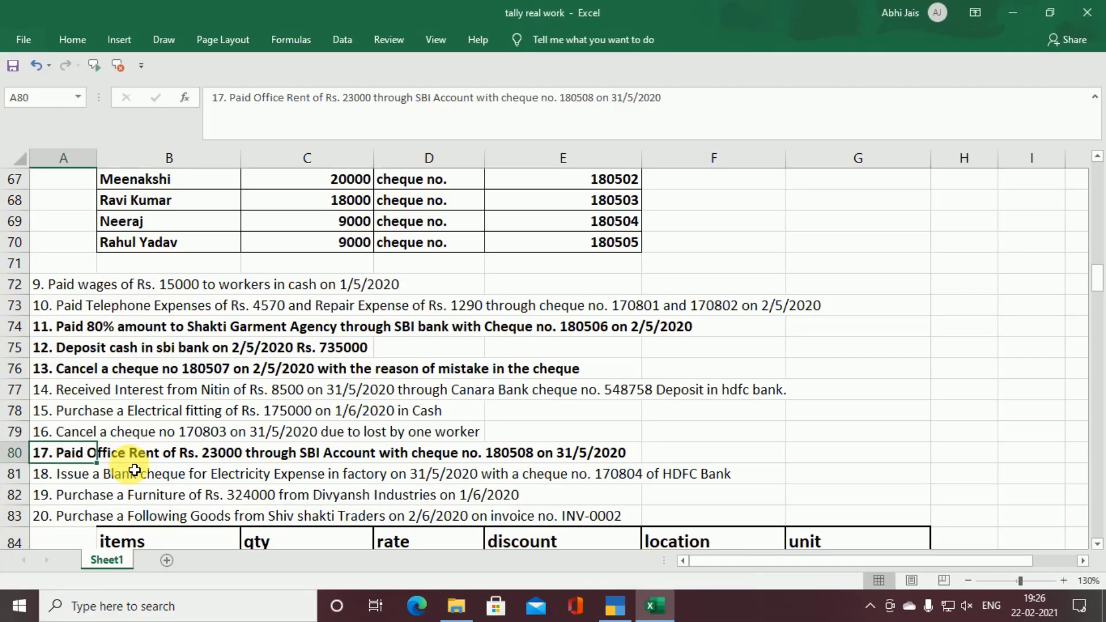
key("alt+Tab")
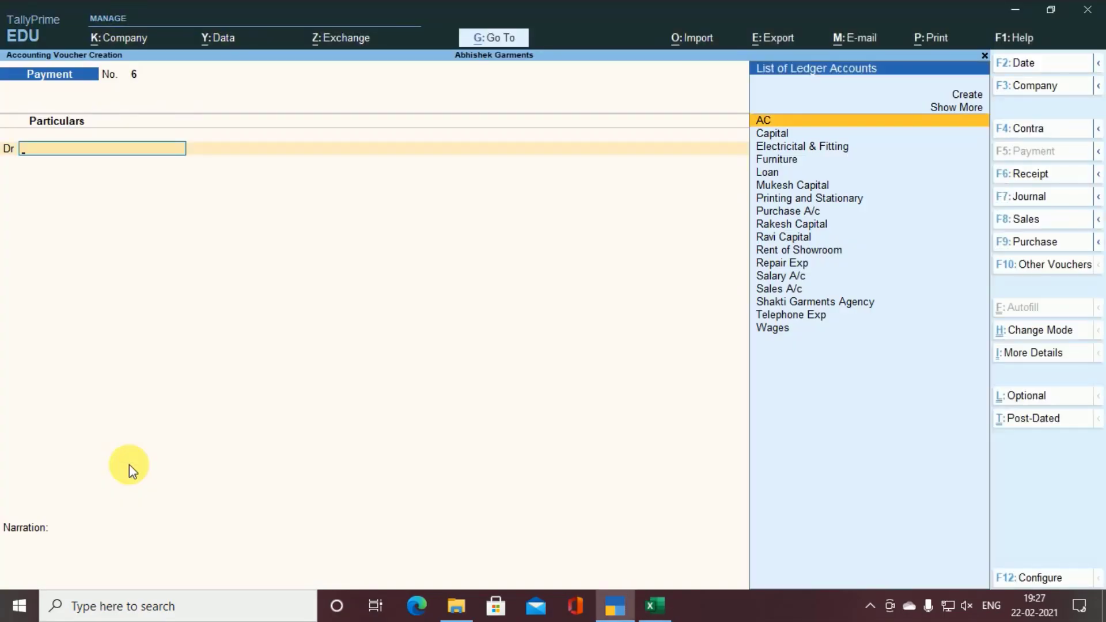
Step: Create an Office Rent ledger under Indirect Expenses from the payment voucher's debit line, keeping the other ledger details at their defaults
type("O")
key("BackSpace")
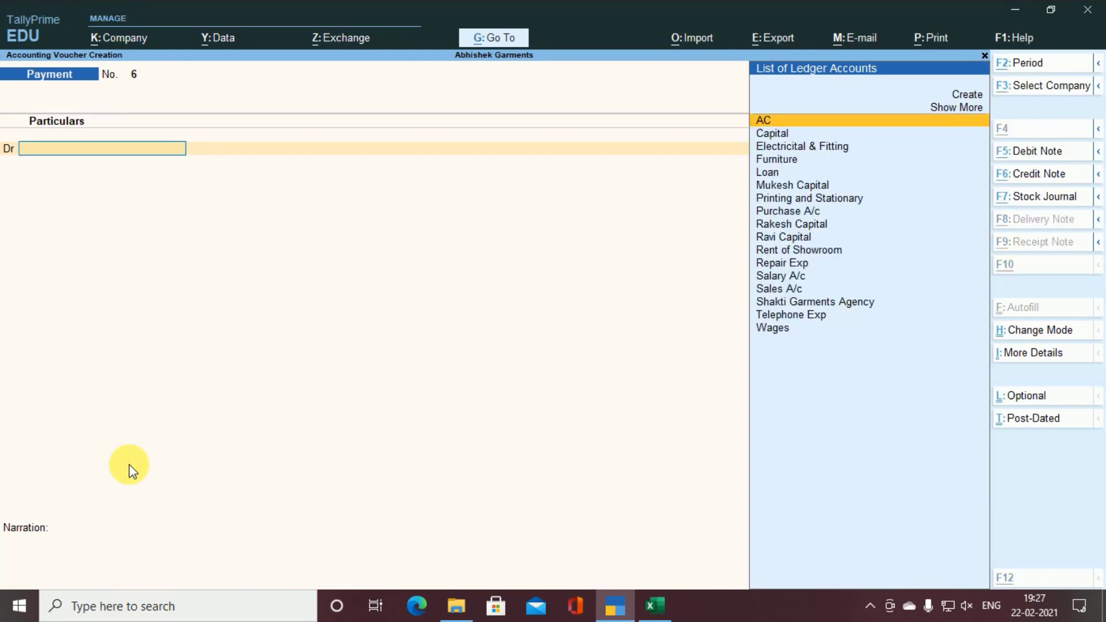
key("alt+c")
type("Office Rent")
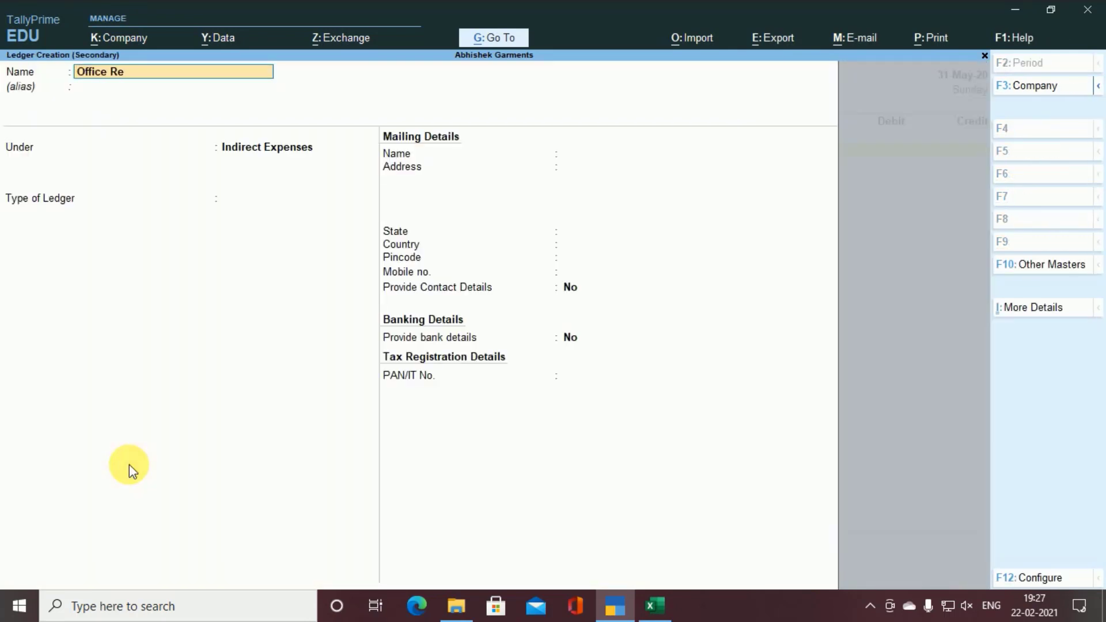
key("Return")
key("Return")
key("Return")
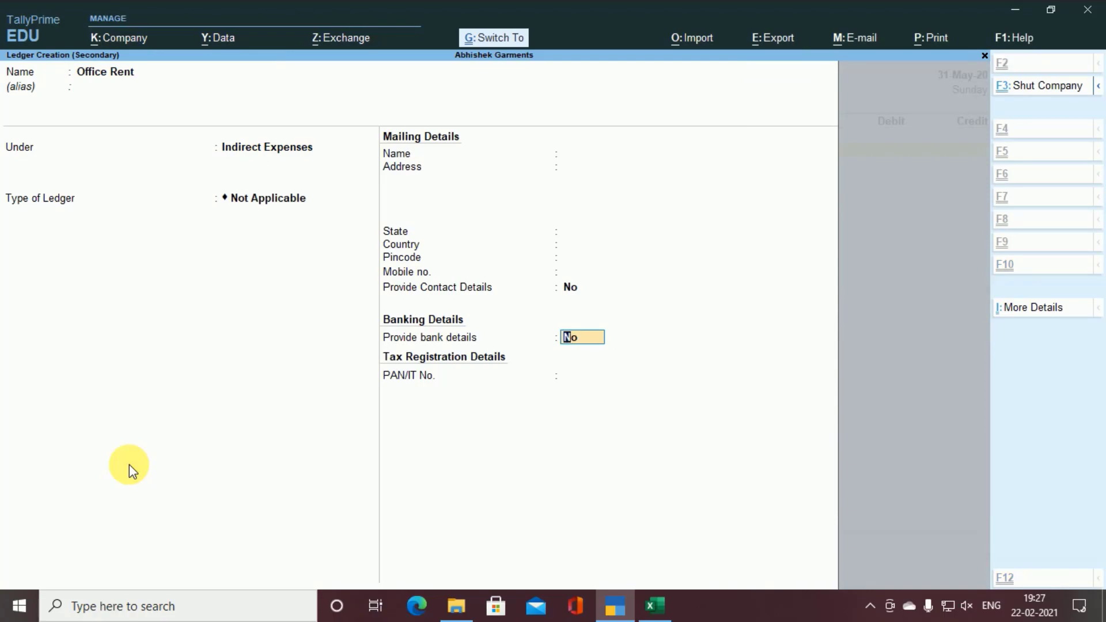
key("ctrl+a")
Step: Check the rent amount in Excel and enter 23000 as the Office Rent debit in the TallyPrime payment voucher
key("alt+Tab")
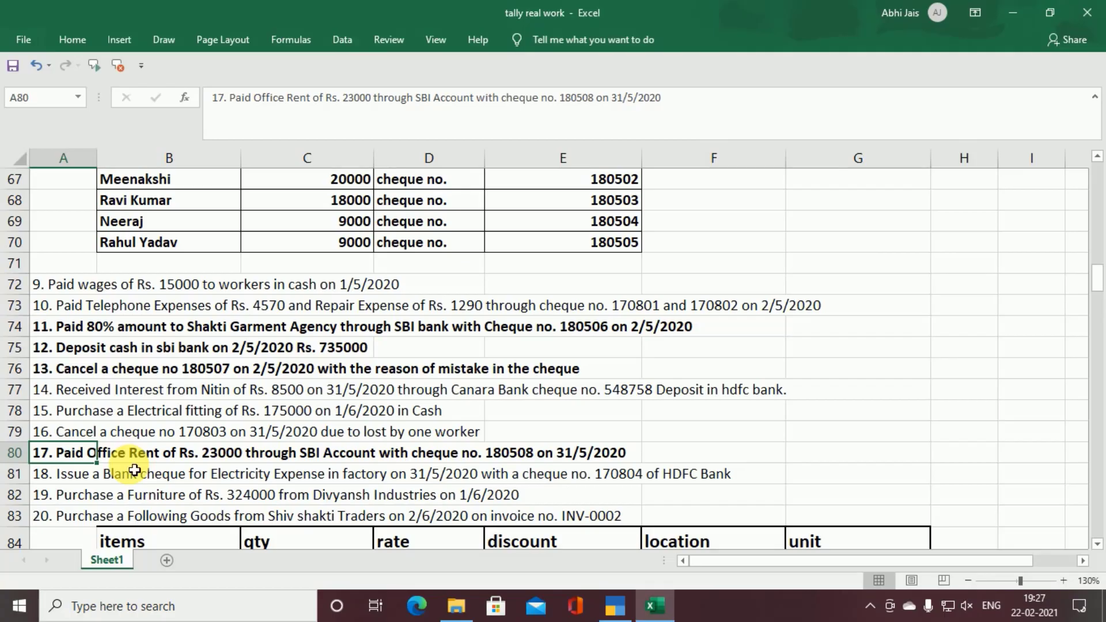
key("alt+Tab")
type("23000")
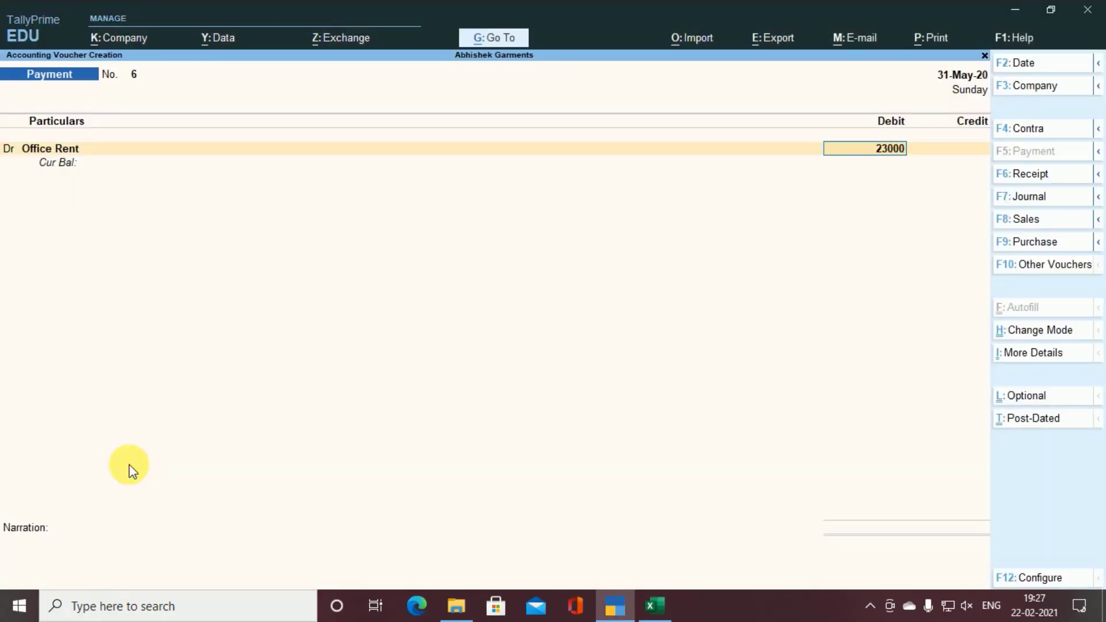
Step: Accept the 23000 Office Rent debit and credit the same amount to the Sbi Bank ledger in the payment voucher
key("Return")
key("Return")
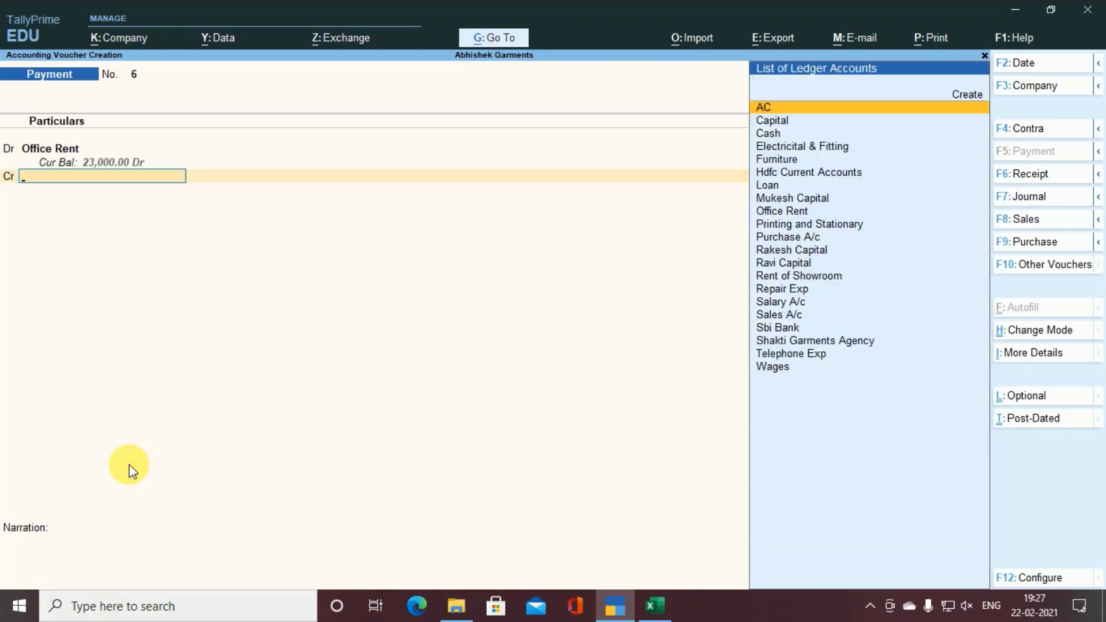
type("S")
key("Down")
key("Down")
key("Return")
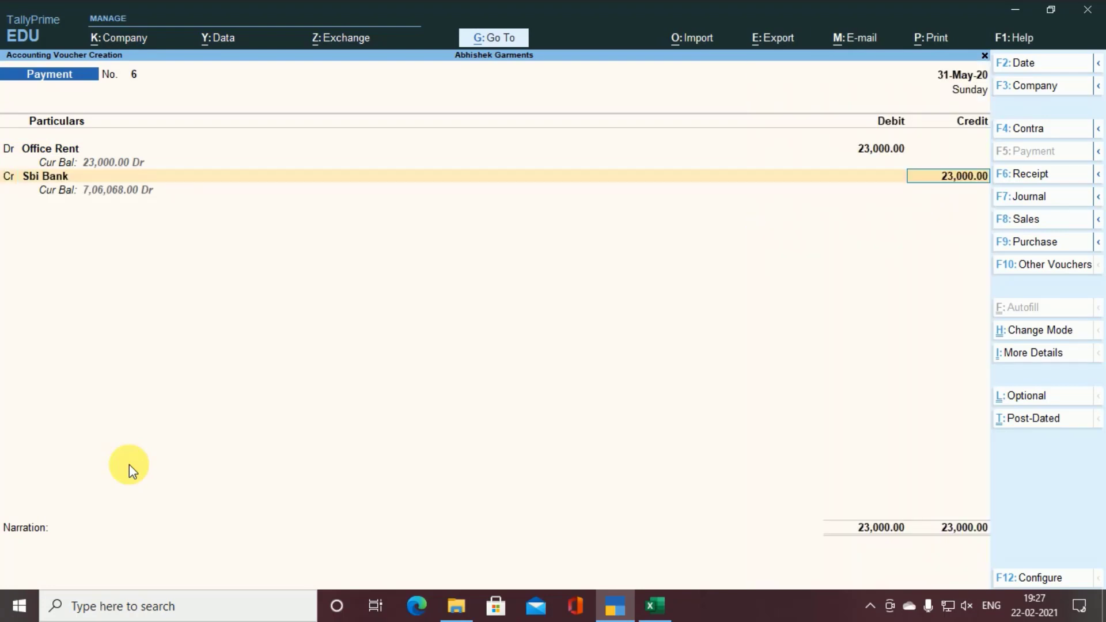
Step: Check the rent cheque details in Excel, then accept cheque 180508 dated 31-May-20 in the Sbi Bank allocation and save the TallyPrime voucher
key("Return")
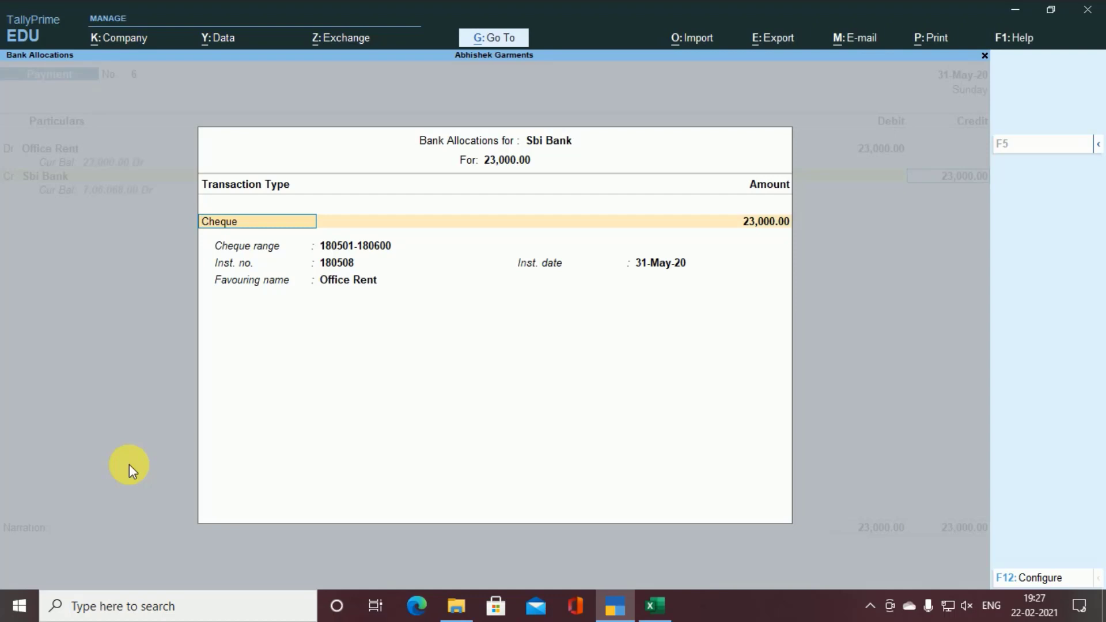
key("alt")
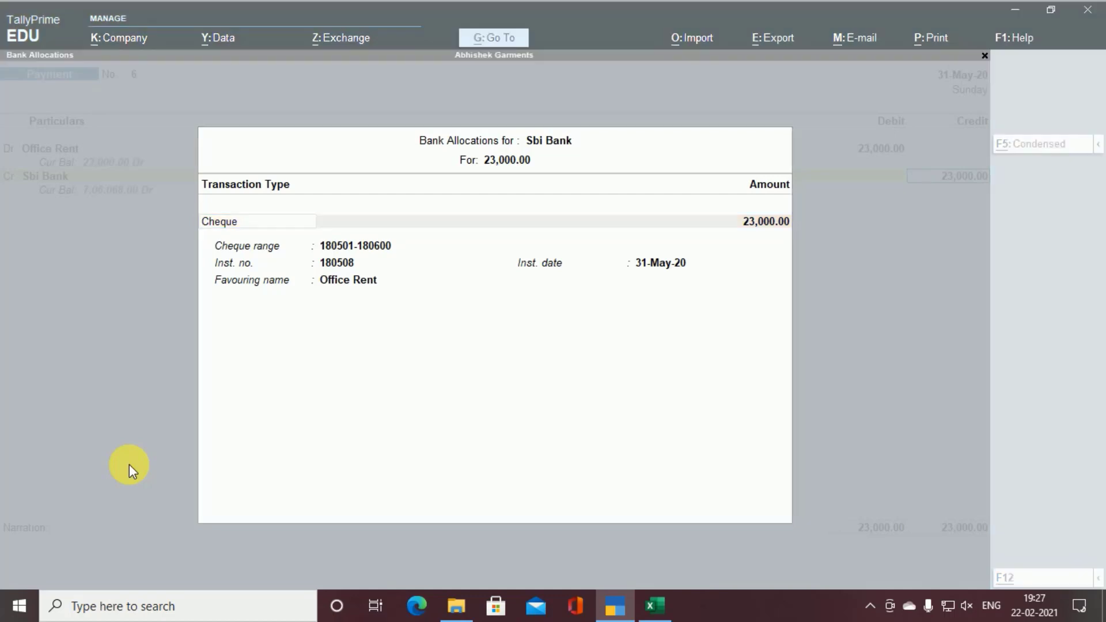
key("alt+Tab")
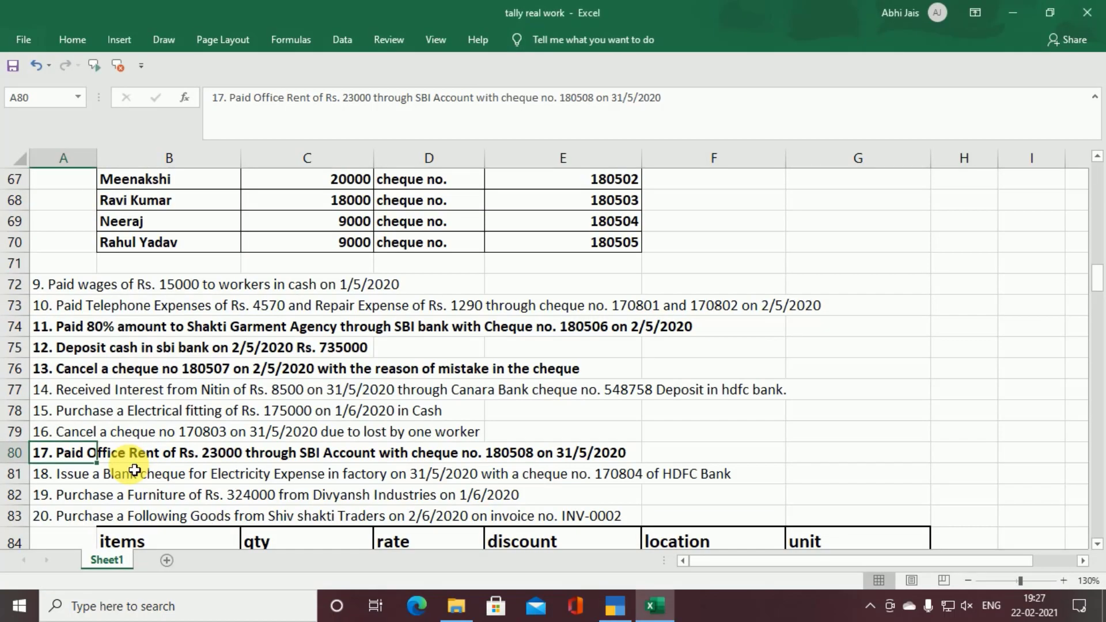
key("alt+Tab")
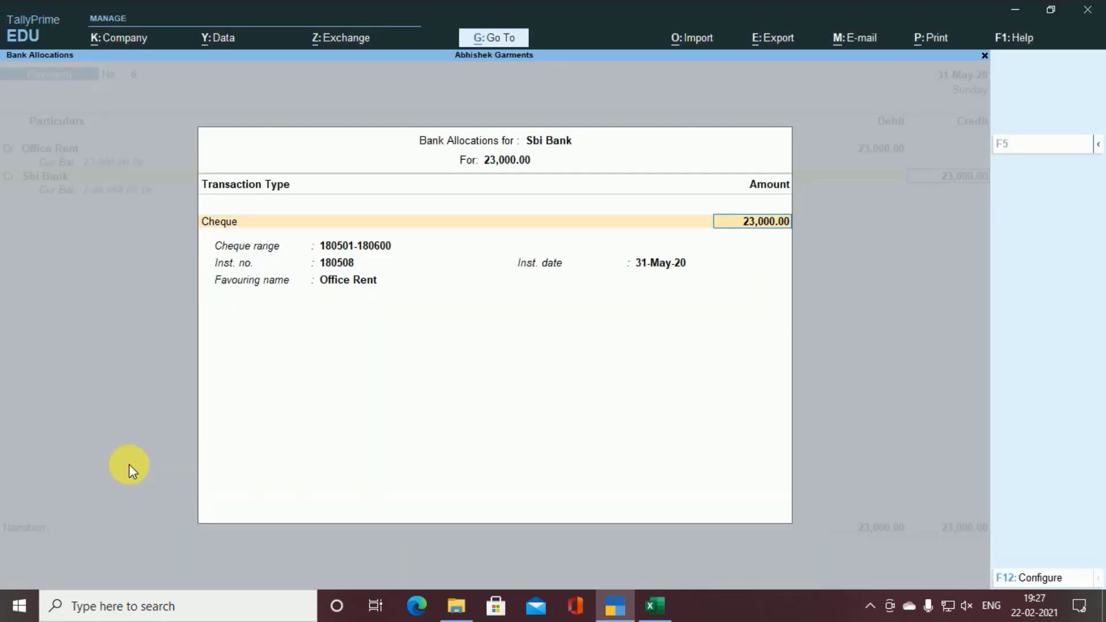
key("Return")
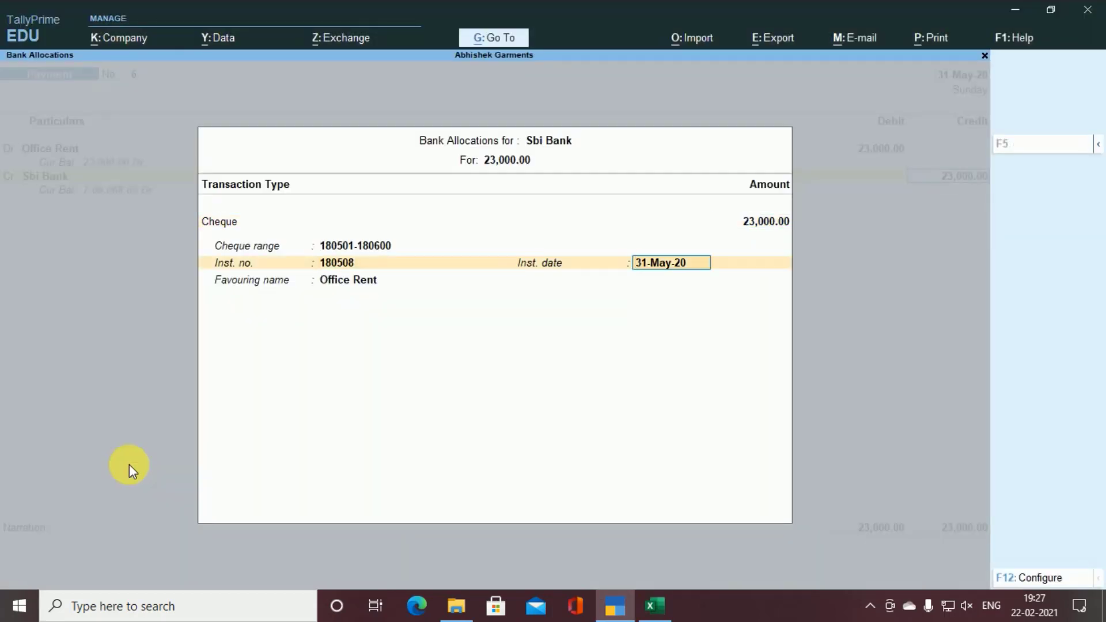
key("ctrl+a")
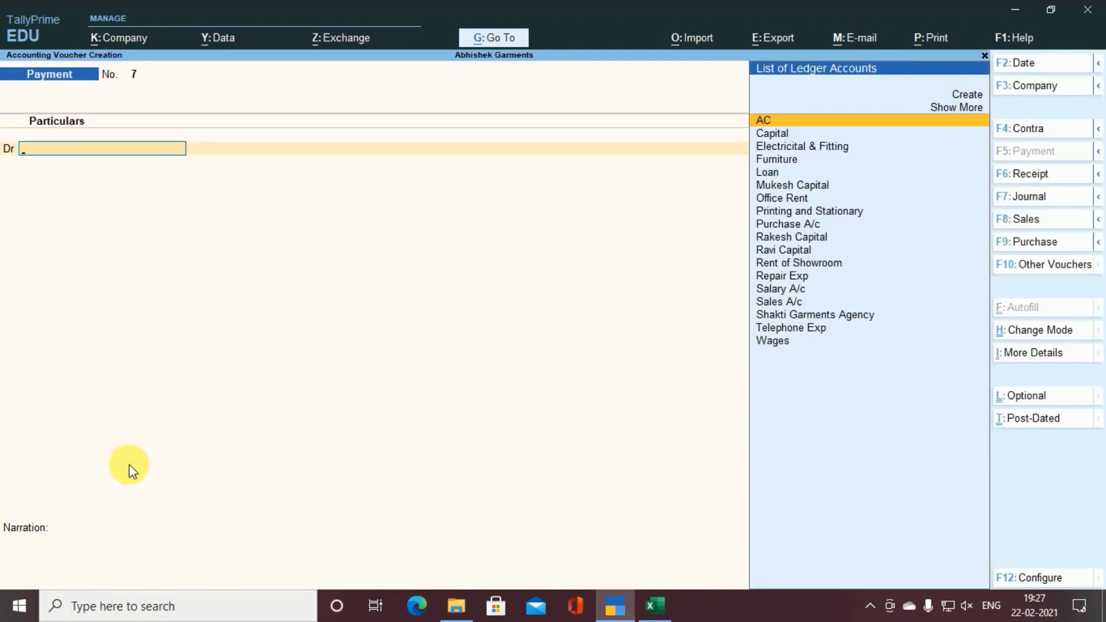
Step: Leave accounting voucher creation and open the Balance Sheet for Abhishek Garments
key("Escape")
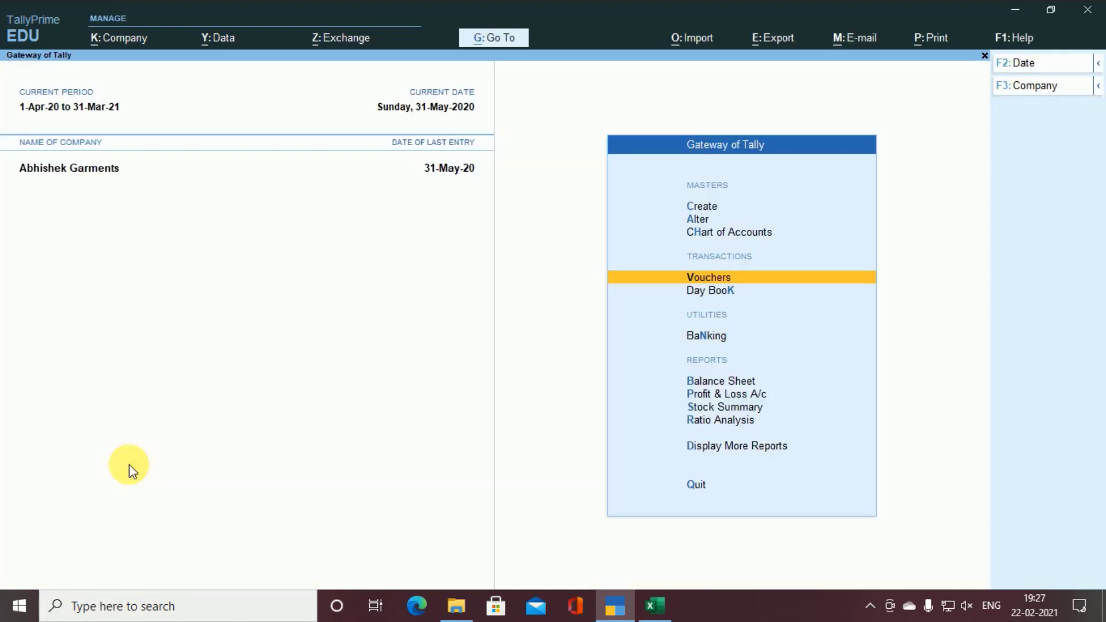
key("Return")
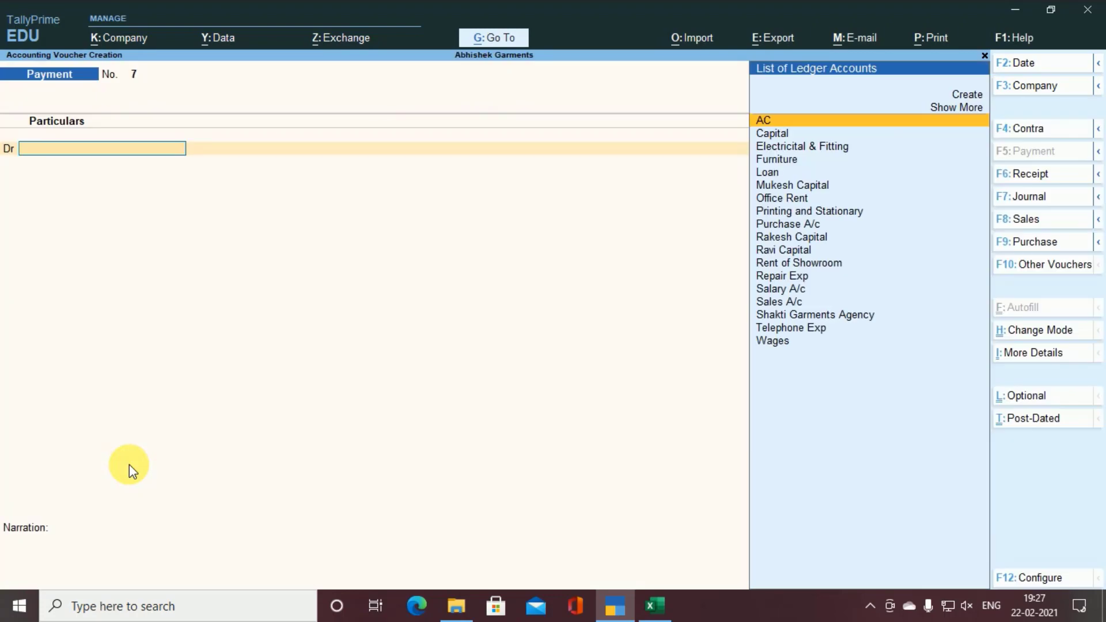
key("Escape")
key("Return")
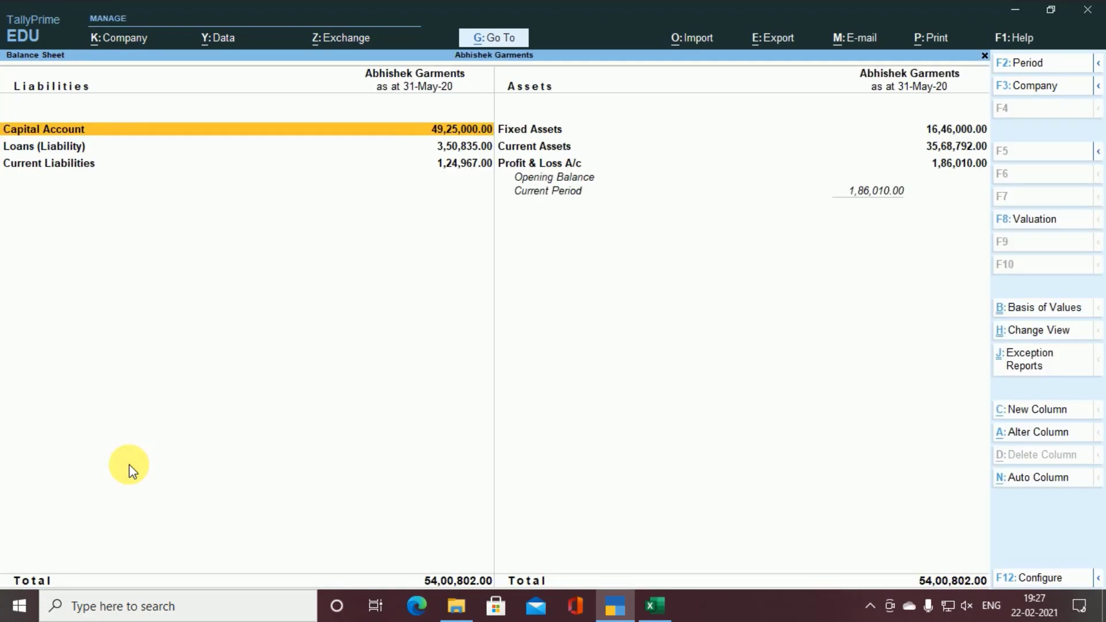